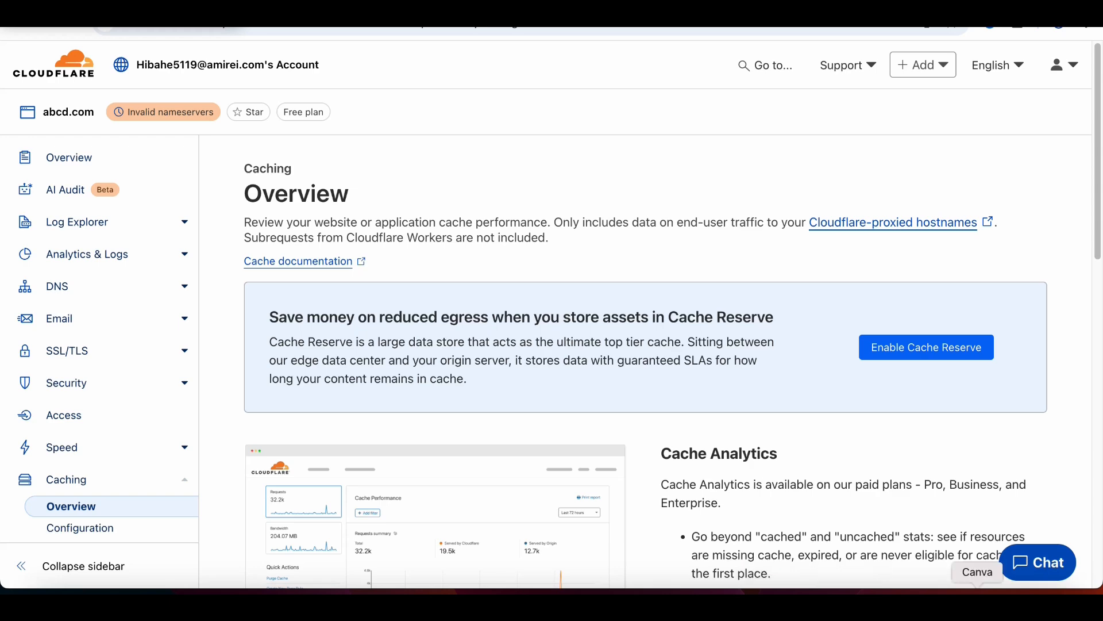
Step: Switch to the Canva whiteboard and handwrite "Cache?" near the middle of the blank board
{"action": "left_click", "coordinate": [978, 590]}
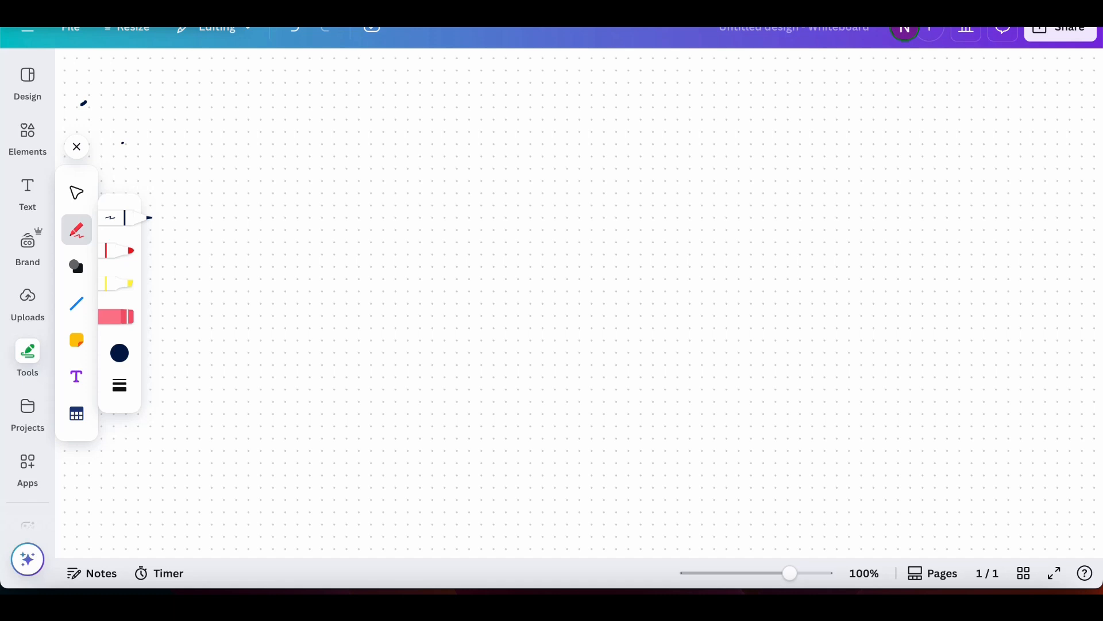
{"action": "mouse_move", "coordinate": [428, 224]}
{"action": "left_mouse_down"}
{"action": "mouse_move", "coordinate": [428, 257]}
{"action": "mouse_move", "coordinate": [444, 237]}
{"action": "mouse_move", "coordinate": [468, 246]}
{"action": "mouse_move", "coordinate": [479, 221]}
{"action": "mouse_move", "coordinate": [484, 243]}
{"action": "mouse_move", "coordinate": [495, 225]}
{"action": "mouse_move", "coordinate": [502, 237]}
{"action": "left_mouse_up"}
{"action": "left_click_drag", "start_coordinate": [509, 227], "coordinate": [540, 222]}
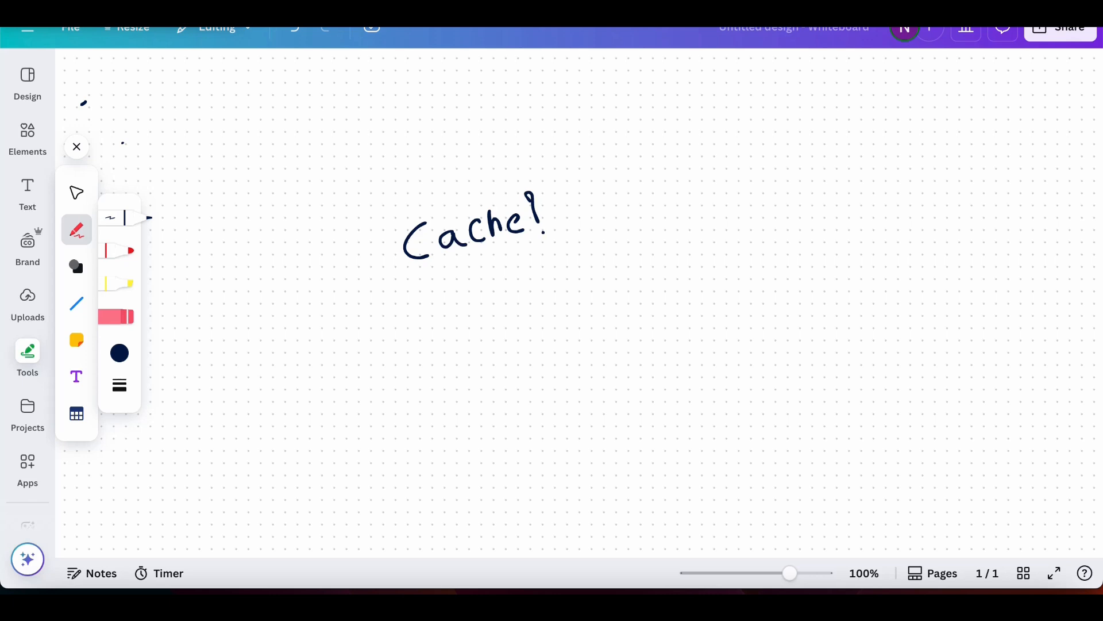
Step: Draw a short down arrow under "Cache?" and handwrite "Cache Rules?" below it
{"action": "mouse_move", "coordinate": [458, 264]}
{"action": "left_mouse_down"}
{"action": "mouse_move", "coordinate": [479, 343]}
{"action": "mouse_move", "coordinate": [514, 321]}
{"action": "mouse_move", "coordinate": [526, 326]}
{"action": "mouse_move", "coordinate": [529, 305]}
{"action": "mouse_move", "coordinate": [544, 312]}
{"action": "left_mouse_up"}
{"action": "mouse_move", "coordinate": [540, 281]}
{"action": "left_mouse_down"}
{"action": "mouse_move", "coordinate": [555, 309]}
{"action": "mouse_move", "coordinate": [589, 287]}
{"action": "mouse_move", "coordinate": [591, 302]}
{"action": "left_mouse_up"}
{"action": "mouse_move", "coordinate": [592, 268]}
{"action": "left_mouse_down"}
{"action": "mouse_move", "coordinate": [605, 296]}
{"action": "mouse_move", "coordinate": [621, 276]}
{"action": "mouse_move", "coordinate": [626, 287]}
{"action": "mouse_move", "coordinate": [662, 272]}
{"action": "left_mouse_up"}
{"action": "left_click_drag", "start_coordinate": [677, 234], "coordinate": [682, 254]}
{"action": "left_click", "coordinate": [689, 270]}
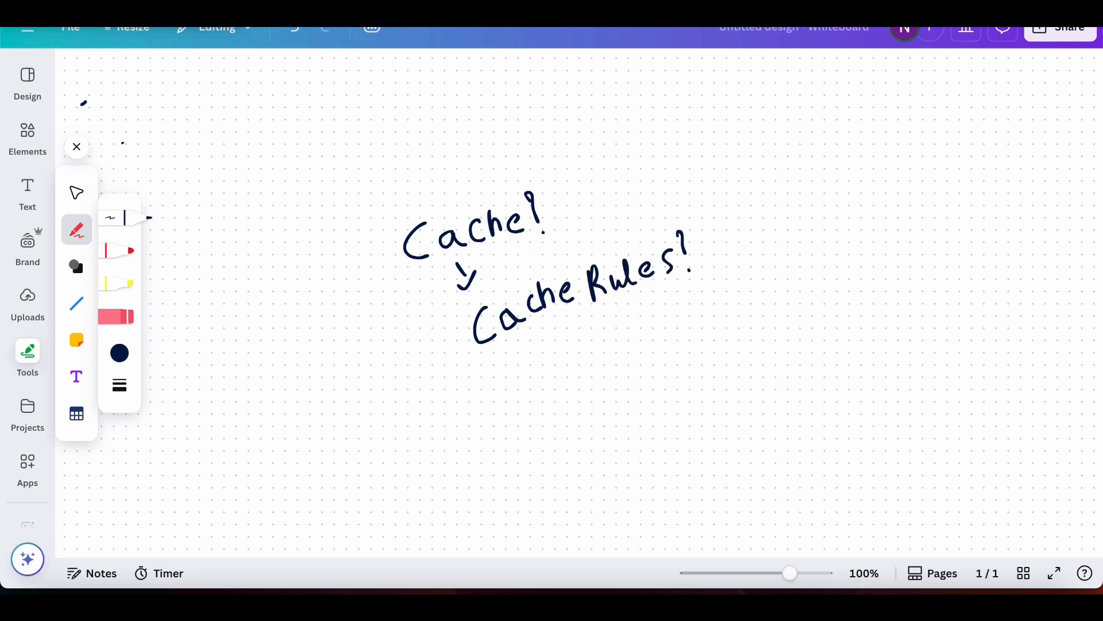
Step: Draw a long arrow from "Cache?" up to the right and handwrite "Speed up website loading" at its tip
{"action": "mouse_move", "coordinate": [500, 251]}
{"action": "left_mouse_down"}
{"action": "mouse_move", "coordinate": [697, 158]}
{"action": "mouse_move", "coordinate": [688, 174]}
{"action": "left_mouse_up"}
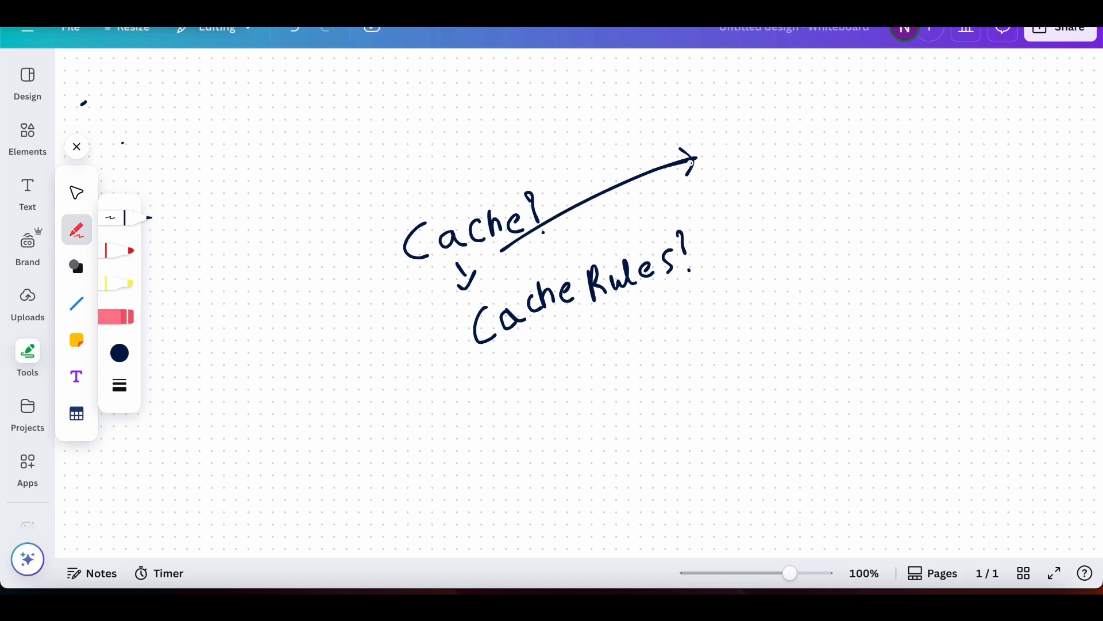
{"action": "mouse_move", "coordinate": [721, 138]}
{"action": "left_mouse_down"}
{"action": "mouse_move", "coordinate": [712, 163]}
{"action": "mouse_move", "coordinate": [733, 172]}
{"action": "mouse_move", "coordinate": [735, 160]}
{"action": "left_mouse_up"}
{"action": "mouse_move", "coordinate": [747, 156]}
{"action": "left_mouse_down"}
{"action": "mouse_move", "coordinate": [788, 156]}
{"action": "mouse_move", "coordinate": [823, 136]}
{"action": "left_mouse_up"}
{"action": "mouse_move", "coordinate": [822, 122]}
{"action": "left_mouse_down"}
{"action": "mouse_move", "coordinate": [820, 159]}
{"action": "mouse_move", "coordinate": [824, 141]}
{"action": "mouse_move", "coordinate": [852, 143]}
{"action": "mouse_move", "coordinate": [867, 128]}
{"action": "mouse_move", "coordinate": [869, 138]}
{"action": "left_mouse_up"}
{"action": "mouse_move", "coordinate": [873, 113]}
{"action": "left_mouse_down"}
{"action": "mouse_move", "coordinate": [875, 136]}
{"action": "mouse_move", "coordinate": [882, 127]}
{"action": "left_mouse_up"}
{"action": "mouse_move", "coordinate": [896, 119]}
{"action": "left_mouse_down"}
{"action": "mouse_move", "coordinate": [889, 128]}
{"action": "mouse_move", "coordinate": [898, 135]}
{"action": "left_mouse_up"}
{"action": "left_click_drag", "start_coordinate": [904, 114], "coordinate": [912, 129]}
{"action": "mouse_move", "coordinate": [909, 122]}
{"action": "left_mouse_down"}
{"action": "mouse_move", "coordinate": [924, 119]}
{"action": "mouse_move", "coordinate": [929, 131]}
{"action": "left_mouse_up"}
{"action": "left_click_drag", "start_coordinate": [946, 99], "coordinate": [946, 133]}
{"action": "mouse_move", "coordinate": [957, 117]}
{"action": "left_mouse_down"}
{"action": "mouse_move", "coordinate": [959, 128]}
{"action": "mouse_move", "coordinate": [993, 122]}
{"action": "mouse_move", "coordinate": [995, 102]}
{"action": "left_mouse_up"}
{"action": "left_click_drag", "start_coordinate": [1000, 109], "coordinate": [1015, 118]}
{"action": "left_click_drag", "start_coordinate": [1027, 111], "coordinate": [1016, 137]}
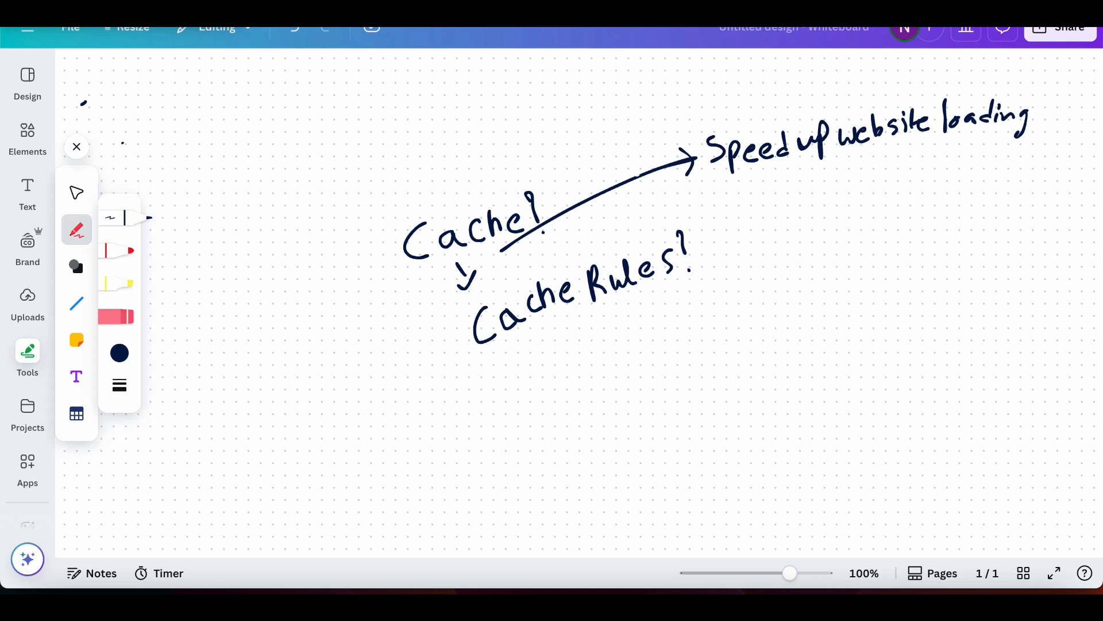
Step: Branch a second arrow off the long arrow and handwrite "Reduce server load" beside it
{"action": "mouse_move", "coordinate": [683, 162]}
{"action": "left_mouse_down"}
{"action": "mouse_move", "coordinate": [685, 193]}
{"action": "mouse_move", "coordinate": [762, 214]}
{"action": "mouse_move", "coordinate": [786, 211]}
{"action": "mouse_move", "coordinate": [801, 190]}
{"action": "mouse_move", "coordinate": [815, 208]}
{"action": "mouse_move", "coordinate": [880, 197]}
{"action": "left_mouse_up"}
{"action": "mouse_move", "coordinate": [885, 186]}
{"action": "left_mouse_down"}
{"action": "mouse_move", "coordinate": [910, 178]}
{"action": "mouse_move", "coordinate": [931, 187]}
{"action": "mouse_move", "coordinate": [941, 170]}
{"action": "left_mouse_up"}
{"action": "mouse_move", "coordinate": [956, 158]}
{"action": "left_mouse_down"}
{"action": "mouse_move", "coordinate": [955, 184]}
{"action": "mouse_move", "coordinate": [971, 172]}
{"action": "mouse_move", "coordinate": [1009, 175]}
{"action": "left_mouse_up"}
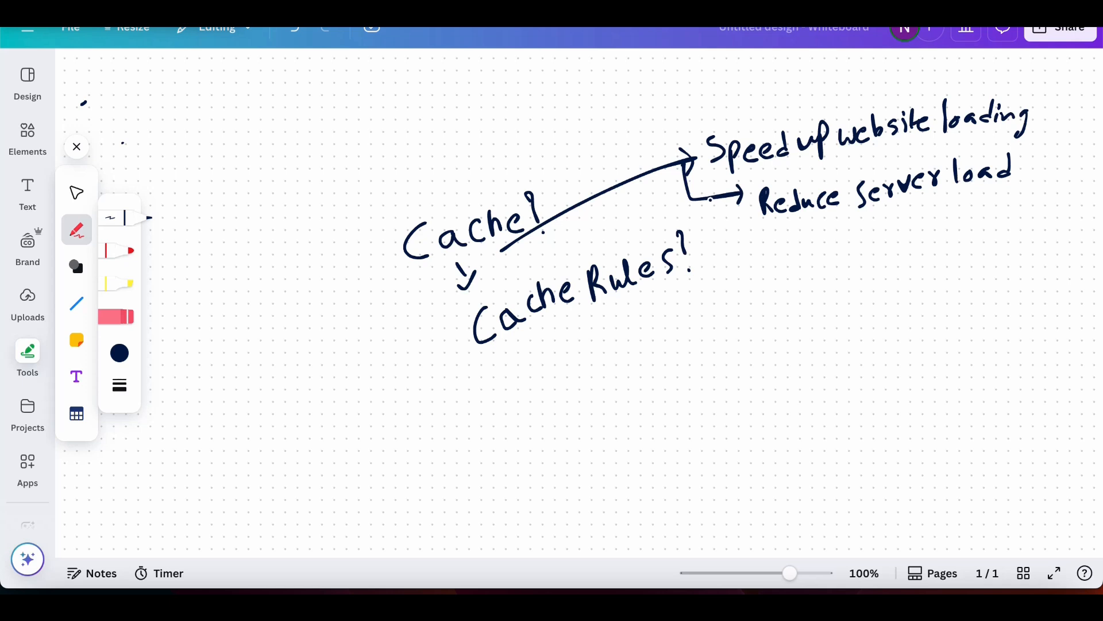
Step: Branch a third arrow downward and handwrite "Save Bandwidth" beside it, below "Reduce server load"
{"action": "mouse_move", "coordinate": [712, 199]}
{"action": "left_mouse_down"}
{"action": "mouse_move", "coordinate": [714, 258]}
{"action": "mouse_move", "coordinate": [742, 281]}
{"action": "mouse_move", "coordinate": [804, 281]}
{"action": "left_mouse_up"}
{"action": "mouse_move", "coordinate": [806, 259]}
{"action": "left_mouse_down"}
{"action": "mouse_move", "coordinate": [832, 279]}
{"action": "mouse_move", "coordinate": [890, 266]}
{"action": "left_mouse_up"}
{"action": "left_click_drag", "start_coordinate": [896, 265], "coordinate": [913, 253]}
{"action": "mouse_move", "coordinate": [926, 234]}
{"action": "left_mouse_down"}
{"action": "mouse_move", "coordinate": [919, 259]}
{"action": "mouse_move", "coordinate": [954, 243]}
{"action": "mouse_move", "coordinate": [953, 253]}
{"action": "left_mouse_up"}
{"action": "left_click_drag", "start_coordinate": [966, 233], "coordinate": [957, 253]}
{"action": "mouse_move", "coordinate": [977, 231]}
{"action": "left_mouse_down"}
{"action": "mouse_move", "coordinate": [978, 252]}
{"action": "mouse_move", "coordinate": [996, 253]}
{"action": "mouse_move", "coordinate": [977, 237]}
{"action": "left_mouse_up"}
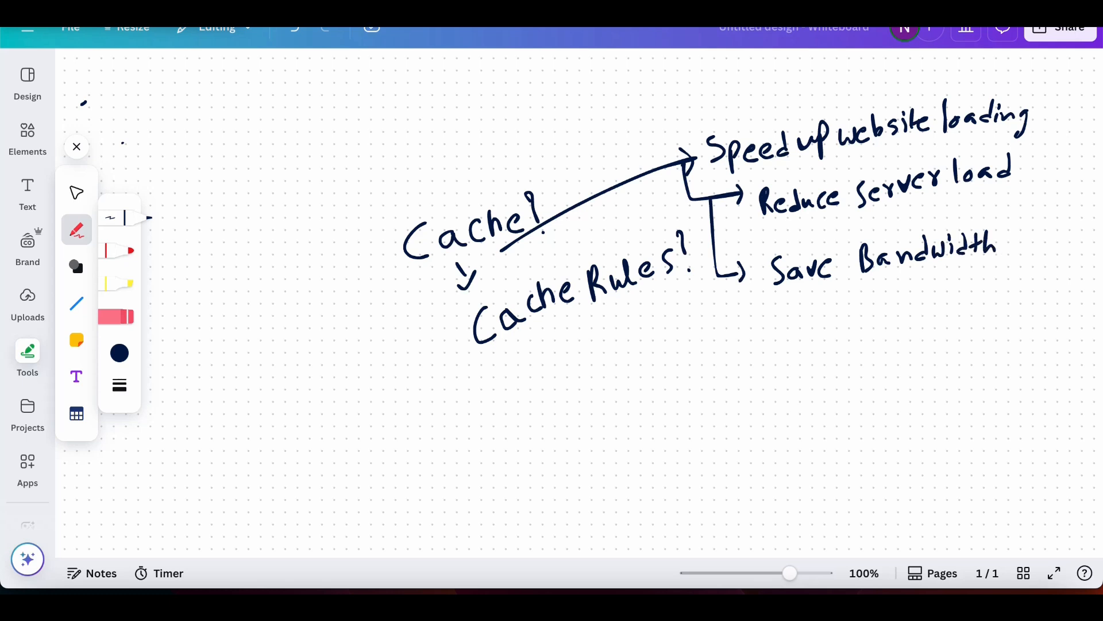
{"action": "left_click_drag", "start_coordinate": [818, 271], "coordinate": [828, 259]}
Step: Extend the branch to a fourth arrow and handwrite "Improve user experience" below "Save Bandwidth"
{"action": "mouse_move", "coordinate": [719, 276]}
{"action": "left_mouse_down"}
{"action": "mouse_move", "coordinate": [727, 319]}
{"action": "mouse_move", "coordinate": [772, 346]}
{"action": "mouse_move", "coordinate": [861, 311]}
{"action": "left_mouse_up"}
{"action": "mouse_move", "coordinate": [865, 317]}
{"action": "left_mouse_down"}
{"action": "mouse_move", "coordinate": [882, 326]}
{"action": "mouse_move", "coordinate": [913, 308]}
{"action": "mouse_move", "coordinate": [915, 317]}
{"action": "left_mouse_up"}
{"action": "left_click_drag", "start_coordinate": [925, 297], "coordinate": [919, 317]}
{"action": "mouse_move", "coordinate": [932, 307]}
{"action": "left_mouse_down"}
{"action": "mouse_move", "coordinate": [939, 299]}
{"action": "mouse_move", "coordinate": [937, 315]}
{"action": "left_mouse_up"}
{"action": "mouse_move", "coordinate": [945, 301]}
{"action": "left_mouse_down"}
{"action": "mouse_move", "coordinate": [952, 309]}
{"action": "mouse_move", "coordinate": [954, 295]}
{"action": "left_mouse_up"}
{"action": "mouse_move", "coordinate": [965, 299]}
{"action": "left_mouse_down"}
{"action": "mouse_move", "coordinate": [973, 293]}
{"action": "mouse_move", "coordinate": [976, 307]}
{"action": "left_mouse_up"}
{"action": "left_click_drag", "start_coordinate": [990, 290], "coordinate": [981, 307]}
{"action": "mouse_move", "coordinate": [1000, 298]}
{"action": "left_mouse_down"}
{"action": "mouse_move", "coordinate": [1004, 286]}
{"action": "mouse_move", "coordinate": [1001, 301]}
{"action": "left_mouse_up"}
{"action": "left_click_drag", "start_coordinate": [1012, 295], "coordinate": [1021, 299]}
{"action": "mouse_move", "coordinate": [1026, 288]}
{"action": "left_mouse_down"}
{"action": "mouse_move", "coordinate": [1028, 301]}
{"action": "mouse_move", "coordinate": [1032, 287]}
{"action": "left_mouse_up"}
{"action": "left_click", "coordinate": [1038, 278]}
{"action": "mouse_move", "coordinate": [1036, 285]}
{"action": "left_mouse_down"}
{"action": "mouse_move", "coordinate": [1036, 297]}
{"action": "mouse_move", "coordinate": [1097, 298]}
{"action": "left_mouse_up"}
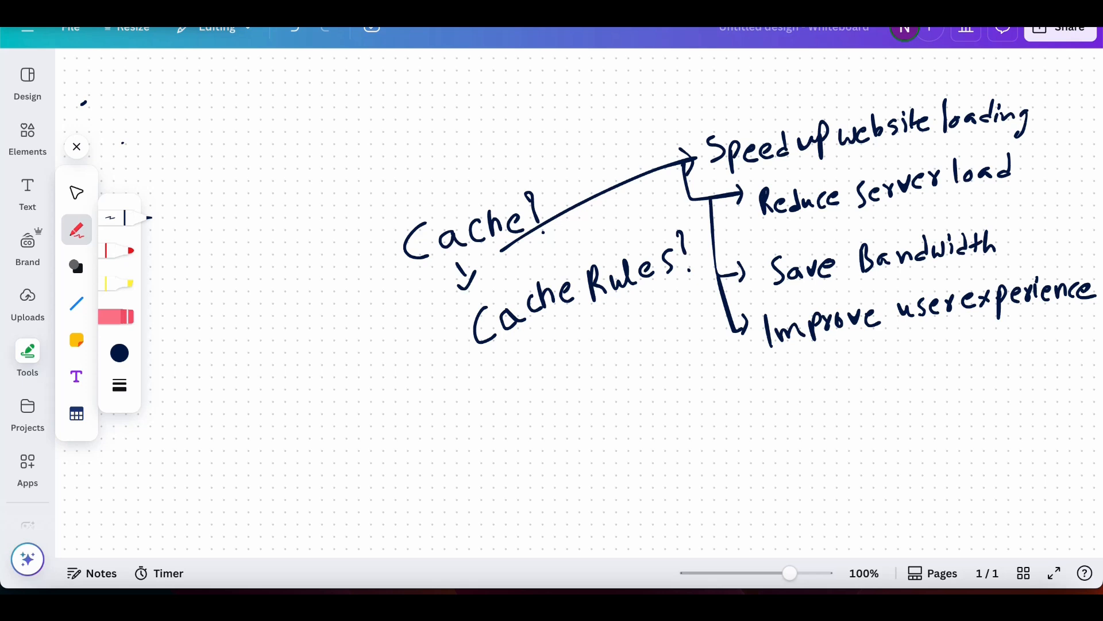
Step: Circle the four branch arrows, then mark "Cache Rules?" with a cross in front and an underline
{"action": "mouse_move", "coordinate": [702, 126]}
{"action": "left_mouse_down"}
{"action": "mouse_move", "coordinate": [673, 159]}
{"action": "mouse_move", "coordinate": [679, 244]}
{"action": "mouse_move", "coordinate": [712, 331]}
{"action": "mouse_move", "coordinate": [757, 349]}
{"action": "mouse_move", "coordinate": [760, 300]}
{"action": "mouse_move", "coordinate": [698, 126]}
{"action": "left_mouse_up"}
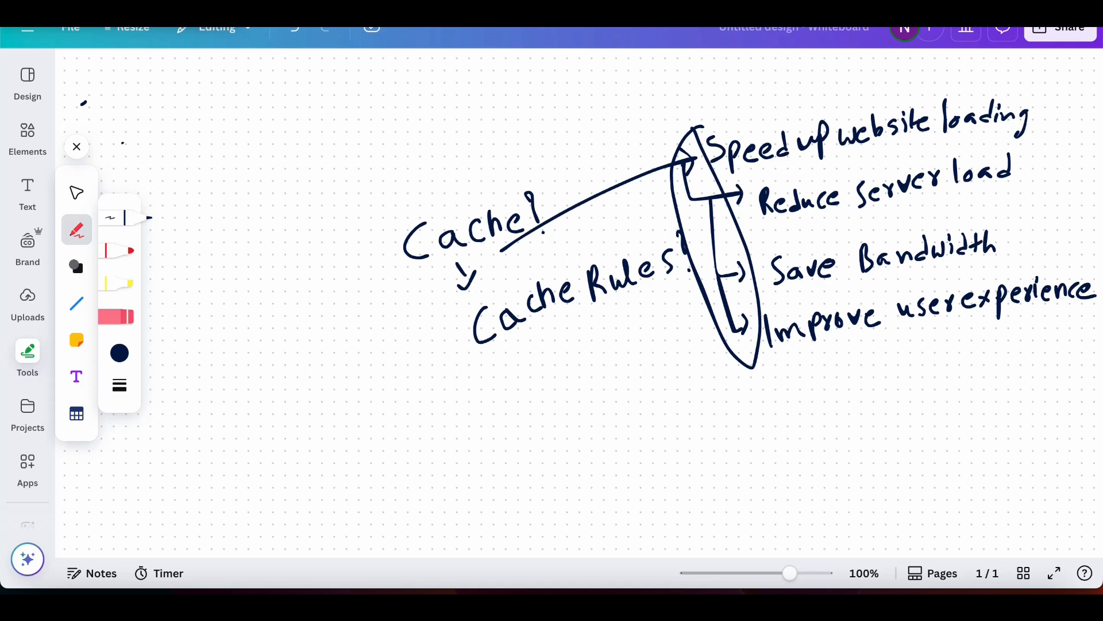
{"action": "mouse_move", "coordinate": [440, 337]}
{"action": "left_mouse_down"}
{"action": "mouse_move", "coordinate": [436, 363]}
{"action": "mouse_move", "coordinate": [455, 362]}
{"action": "left_mouse_up"}
{"action": "mouse_move", "coordinate": [481, 365]}
{"action": "left_mouse_down"}
{"action": "mouse_move", "coordinate": [558, 320]}
{"action": "mouse_move", "coordinate": [679, 275]}
{"action": "left_mouse_up"}
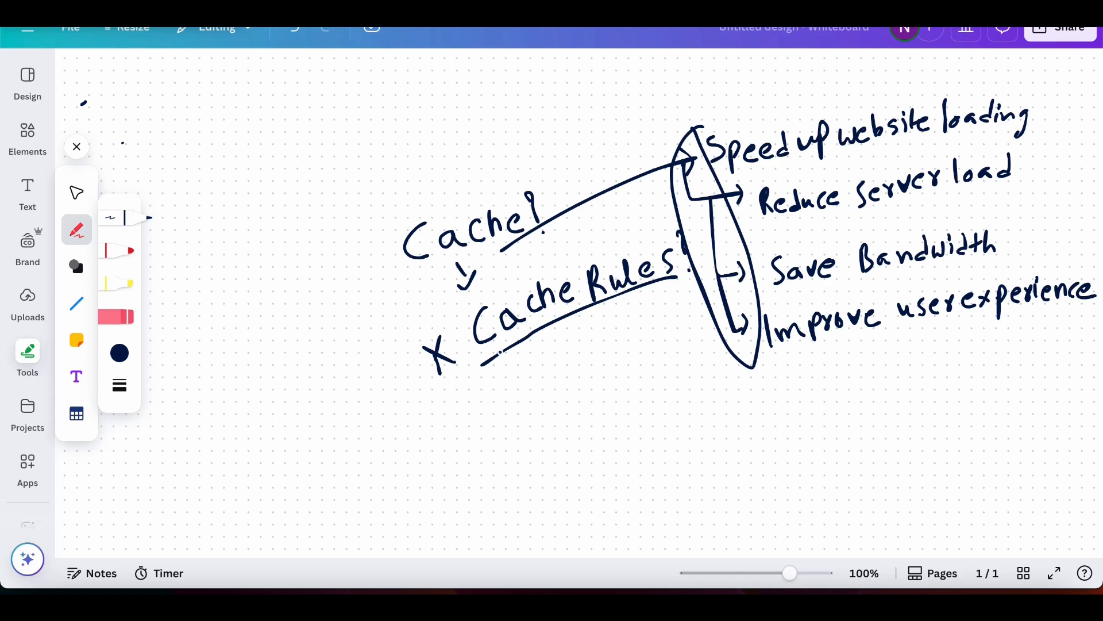
Step: Draw an arrow down from the underlined "Cache Rules?" and handwrite "Cache eligibility" beside it
{"action": "mouse_move", "coordinate": [500, 351]}
{"action": "left_mouse_down"}
{"action": "mouse_move", "coordinate": [515, 414]}
{"action": "mouse_move", "coordinate": [543, 418]}
{"action": "left_mouse_up"}
{"action": "left_click_drag", "start_coordinate": [546, 409], "coordinate": [560, 413]}
{"action": "mouse_move", "coordinate": [572, 396]}
{"action": "left_mouse_down"}
{"action": "mouse_move", "coordinate": [566, 410]}
{"action": "mouse_move", "coordinate": [587, 406]}
{"action": "left_mouse_up"}
{"action": "left_click_drag", "start_coordinate": [592, 396], "coordinate": [622, 393]}
{"action": "left_click", "coordinate": [613, 389]}
{"action": "mouse_move", "coordinate": [628, 383]}
{"action": "left_mouse_down"}
{"action": "mouse_move", "coordinate": [638, 397]}
{"action": "mouse_move", "coordinate": [679, 378]}
{"action": "left_mouse_up"}
{"action": "left_click", "coordinate": [647, 363]}
{"action": "left_click", "coordinate": [665, 356]}
{"action": "left_click_drag", "start_coordinate": [686, 368], "coordinate": [701, 364]}
{"action": "left_click_drag", "start_coordinate": [701, 362], "coordinate": [702, 391]}
Step: Extend the branch to a second arrow and handwrite "Cache duration (TTL)" below "Cache eligibility"
{"action": "mouse_move", "coordinate": [504, 393]}
{"action": "left_mouse_down"}
{"action": "mouse_move", "coordinate": [530, 473]}
{"action": "mouse_move", "coordinate": [543, 479]}
{"action": "mouse_move", "coordinate": [540, 463]}
{"action": "mouse_move", "coordinate": [578, 482]}
{"action": "left_mouse_up"}
{"action": "left_click_drag", "start_coordinate": [589, 465], "coordinate": [596, 478]}
{"action": "left_click_drag", "start_coordinate": [609, 458], "coordinate": [628, 471]}
{"action": "mouse_move", "coordinate": [636, 454]}
{"action": "left_mouse_down"}
{"action": "mouse_move", "coordinate": [642, 448]}
{"action": "mouse_move", "coordinate": [648, 467]}
{"action": "mouse_move", "coordinate": [672, 434]}
{"action": "mouse_move", "coordinate": [674, 464]}
{"action": "left_mouse_up"}
{"action": "left_click", "coordinate": [693, 455]}
{"action": "mouse_move", "coordinate": [677, 447]}
{"action": "left_mouse_down"}
{"action": "mouse_move", "coordinate": [690, 457]}
{"action": "mouse_move", "coordinate": [705, 435]}
{"action": "mouse_move", "coordinate": [725, 451]}
{"action": "mouse_move", "coordinate": [728, 440]}
{"action": "left_mouse_up"}
{"action": "mouse_move", "coordinate": [725, 432]}
{"action": "left_mouse_down"}
{"action": "mouse_move", "coordinate": [776, 418]}
{"action": "mouse_move", "coordinate": [784, 432]}
{"action": "mouse_move", "coordinate": [853, 425]}
{"action": "left_mouse_up"}
{"action": "left_click", "coordinate": [742, 414]}
{"action": "left_click", "coordinate": [828, 405]}
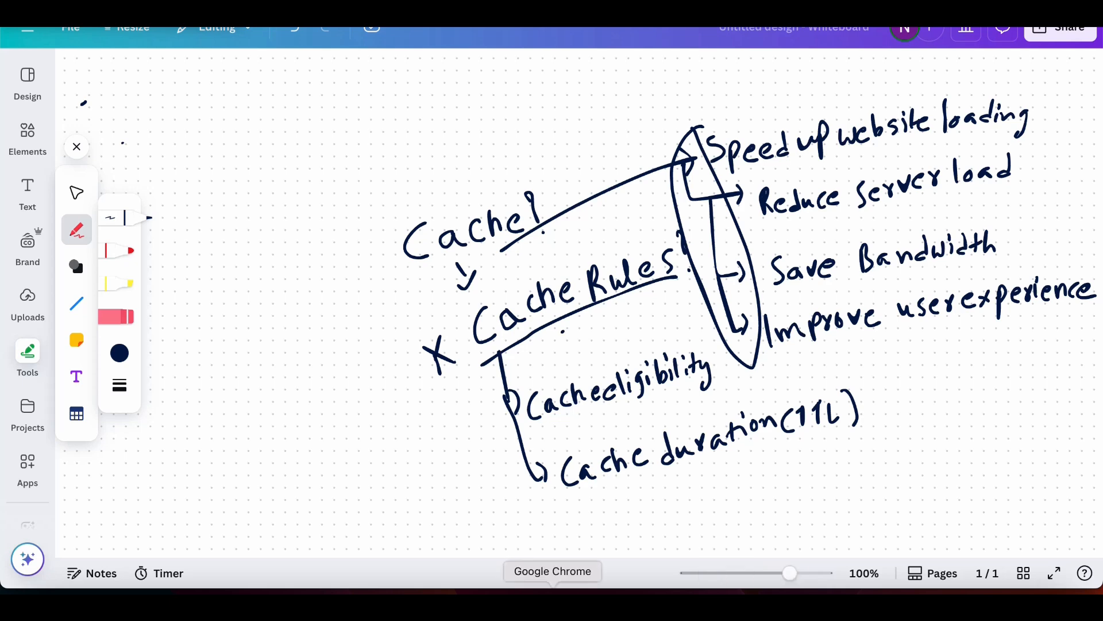
Step: Switch to the Cloudflare dashboard in Chrome and review the Caching overview, including the Cache Analytics and Cache Reserve sections
{"action": "left_click", "coordinate": [553, 604]}
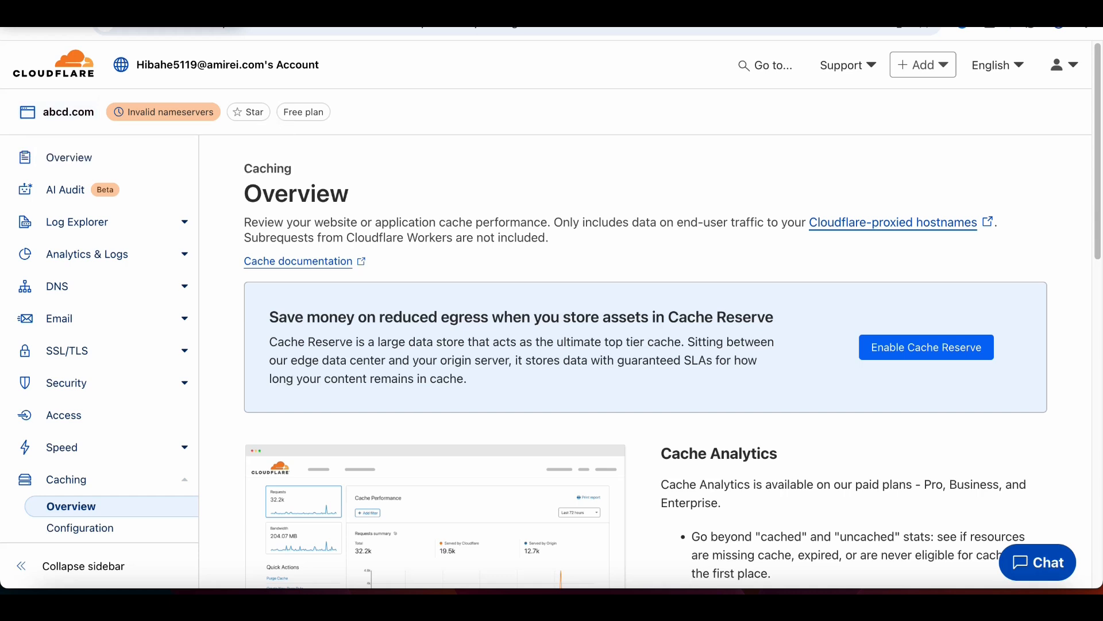
{"action": "mouse_move", "coordinate": [164, 111]}
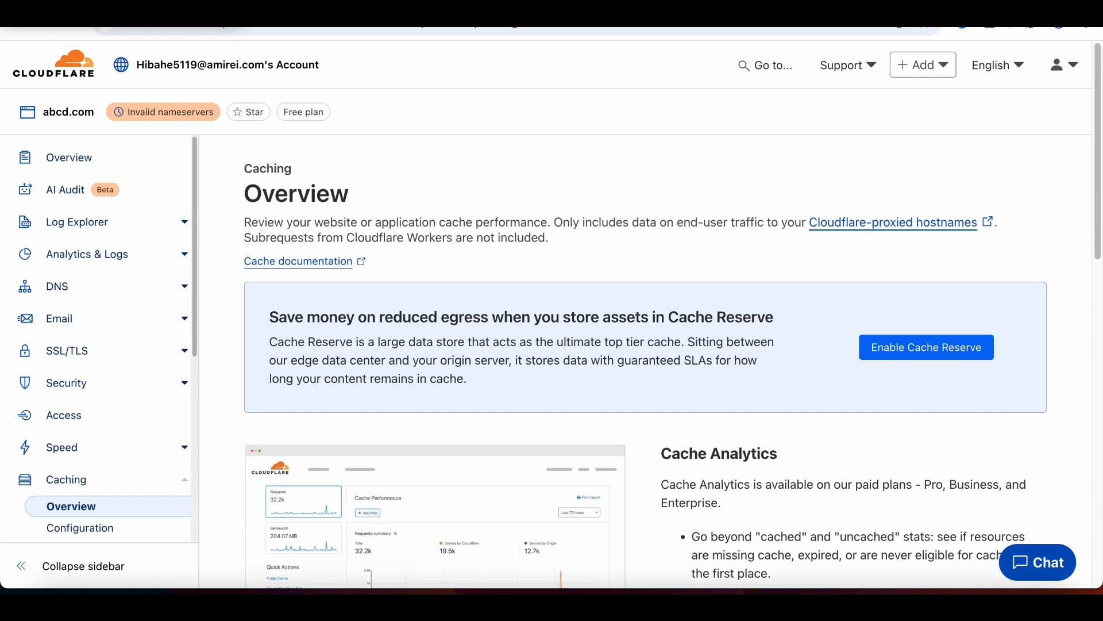
{"action": "scroll", "coordinate": [103, 339], "scroll_direction": "down", "scroll_amount": 3}
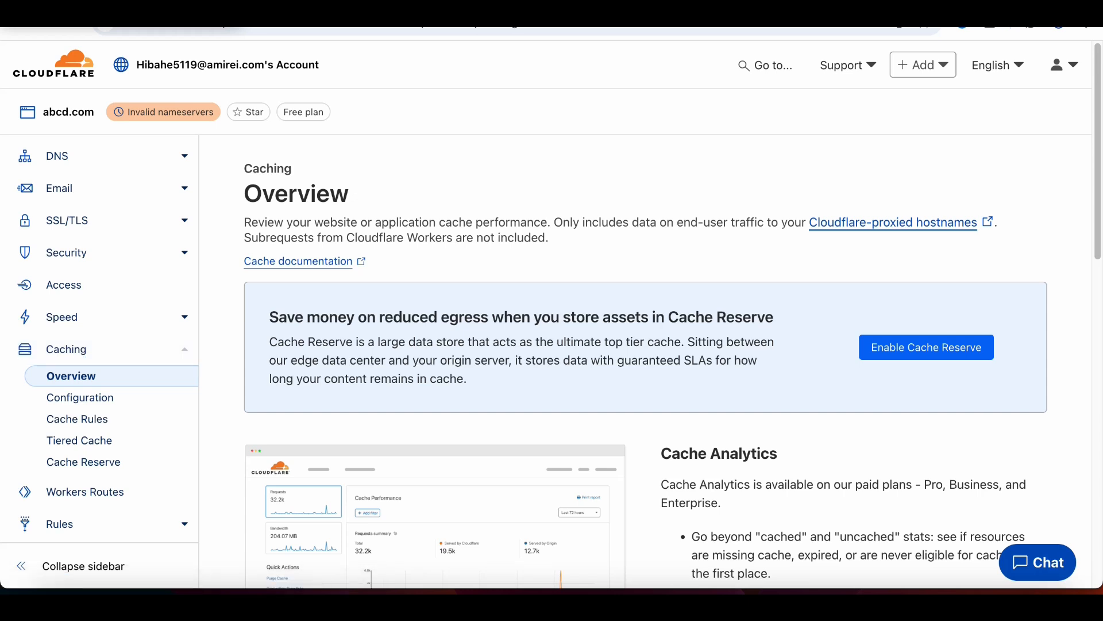
{"action": "scroll", "coordinate": [672, 362], "scroll_direction": "down", "scroll_amount": 1}
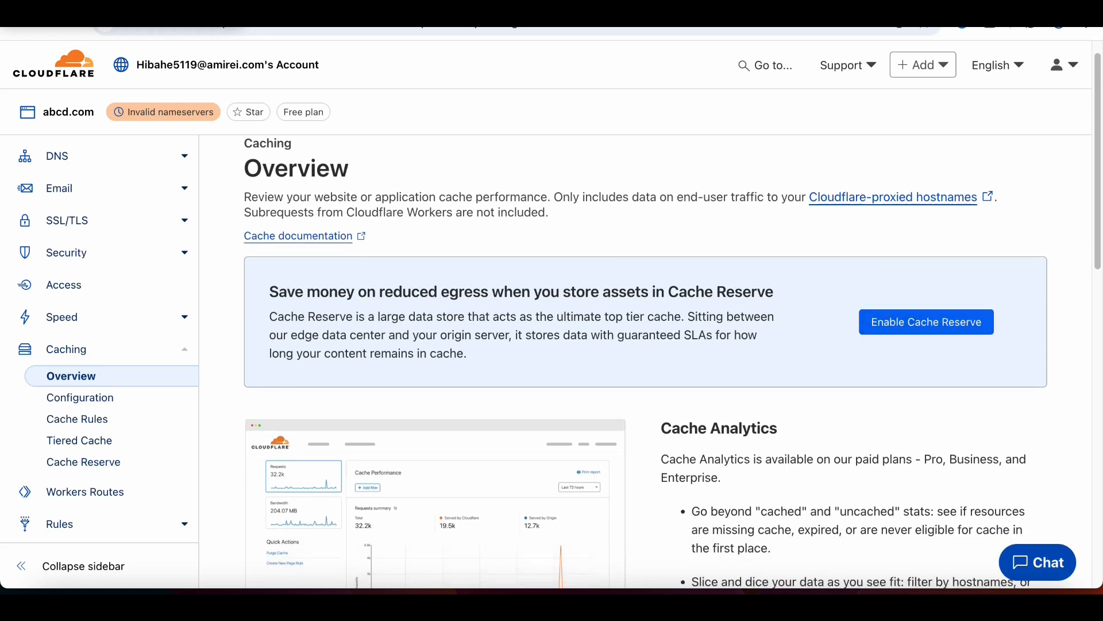
{"action": "scroll", "coordinate": [672, 362], "scroll_direction": "down", "scroll_amount": 10}
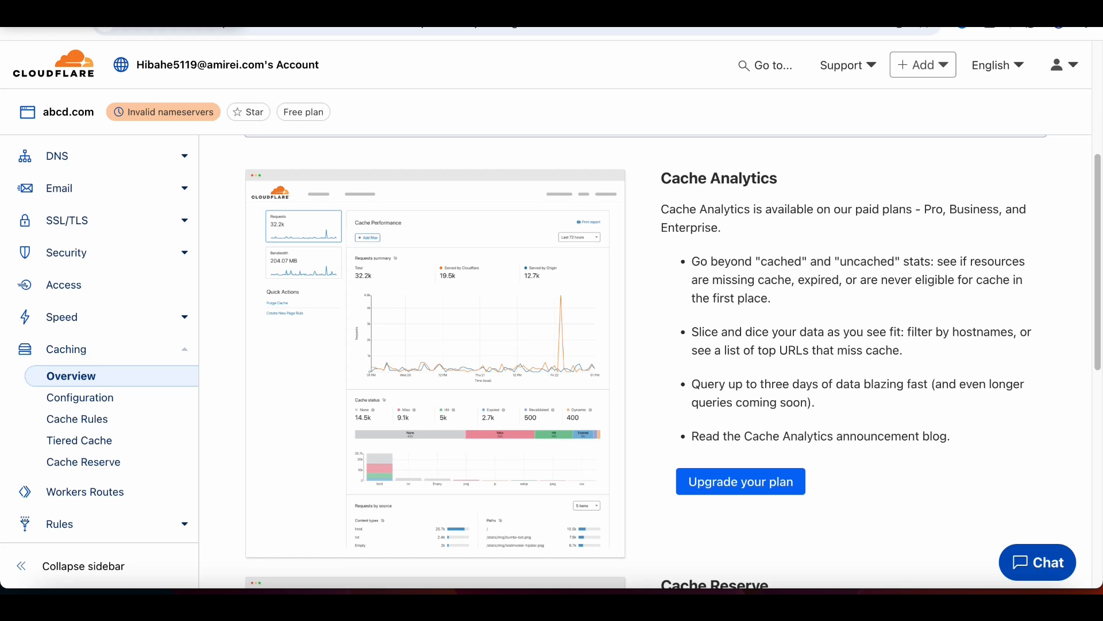
{"action": "scroll", "coordinate": [673, 362], "scroll_direction": "down", "scroll_amount": 5}
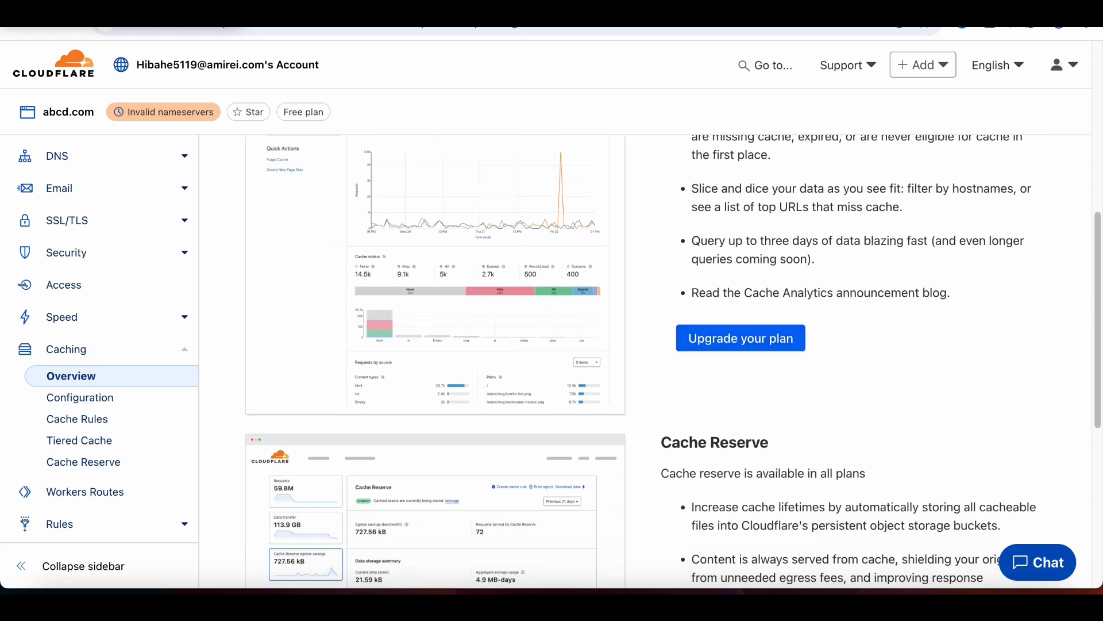
{"action": "scroll", "coordinate": [673, 362], "scroll_direction": "down", "scroll_amount": 6}
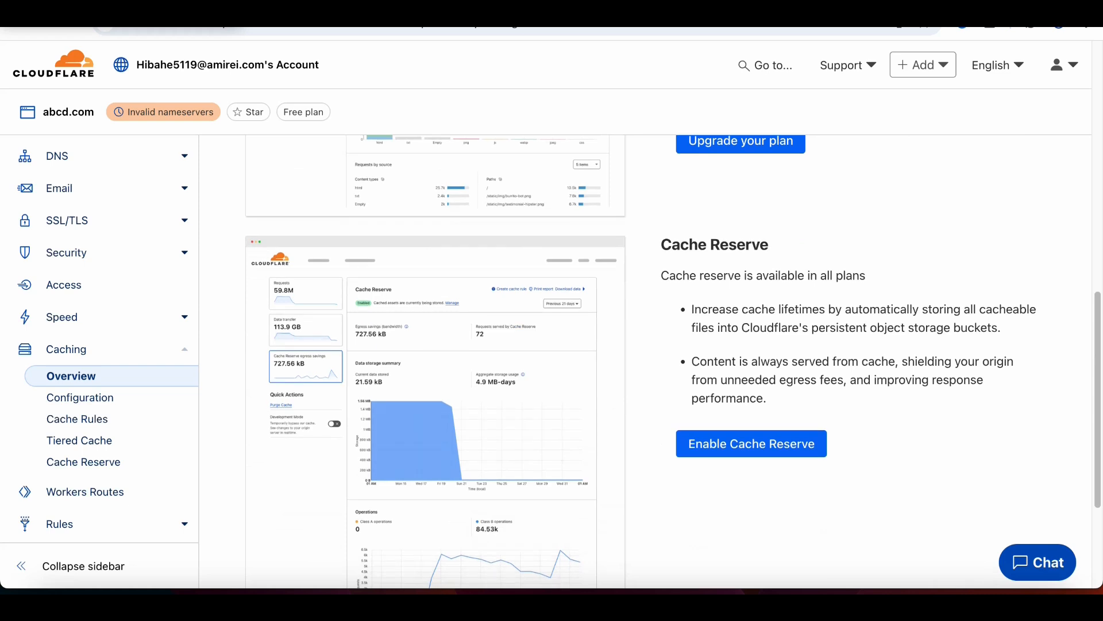
{"action": "scroll", "coordinate": [673, 362], "scroll_direction": "down", "scroll_amount": 6}
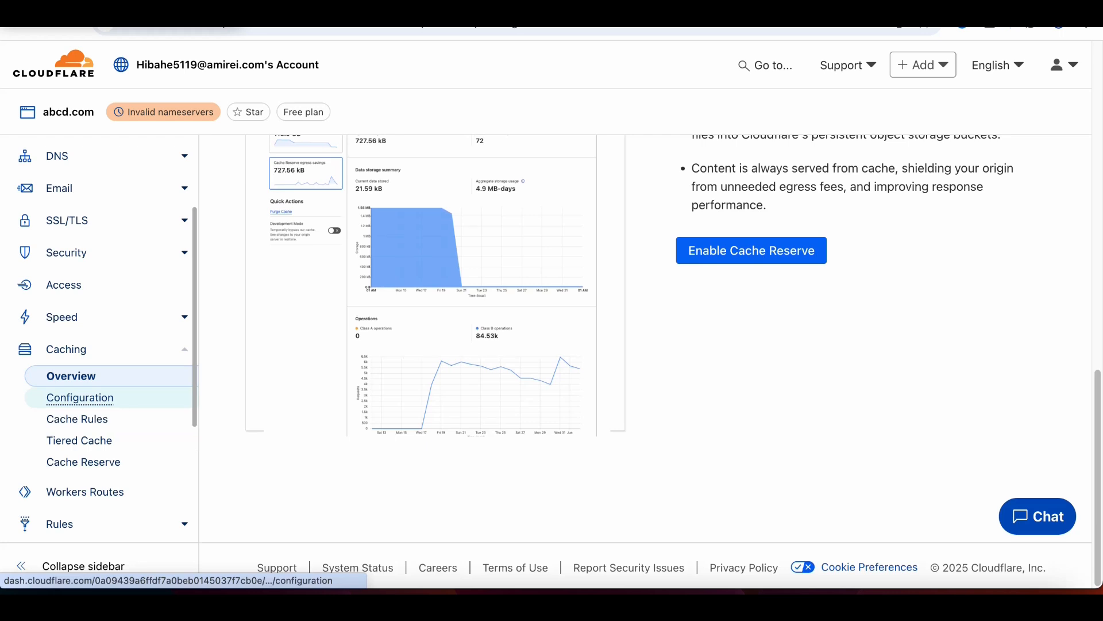
Step: Open the caching Configuration page and try to purge all cached files for abcd.com
{"action": "left_click", "coordinate": [80, 397]}
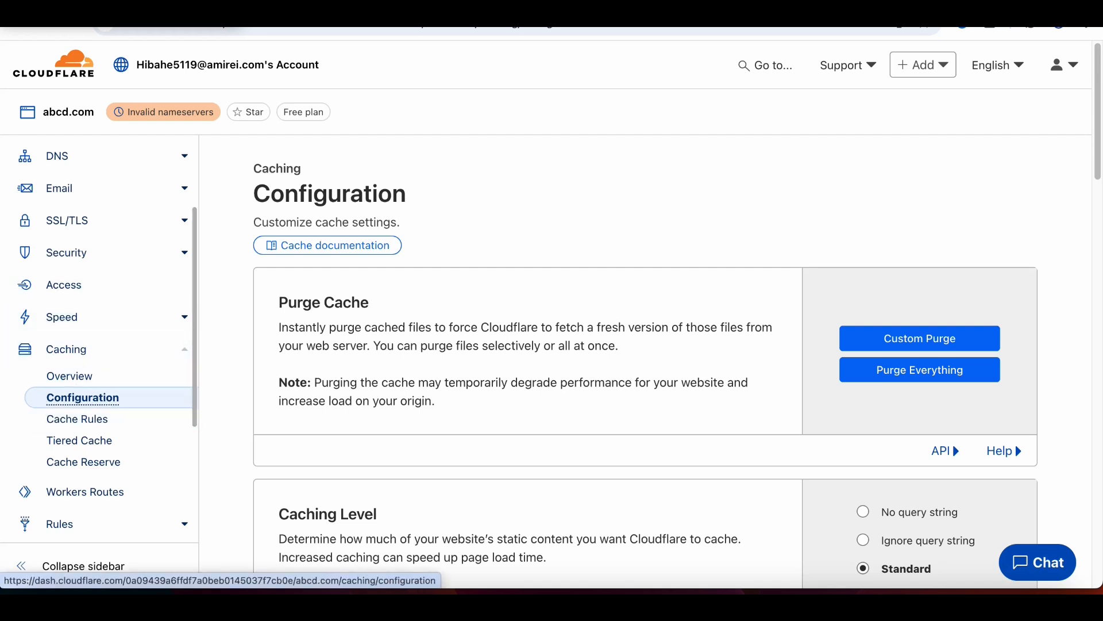
{"action": "scroll", "coordinate": [644, 363], "scroll_direction": "down", "scroll_amount": 2}
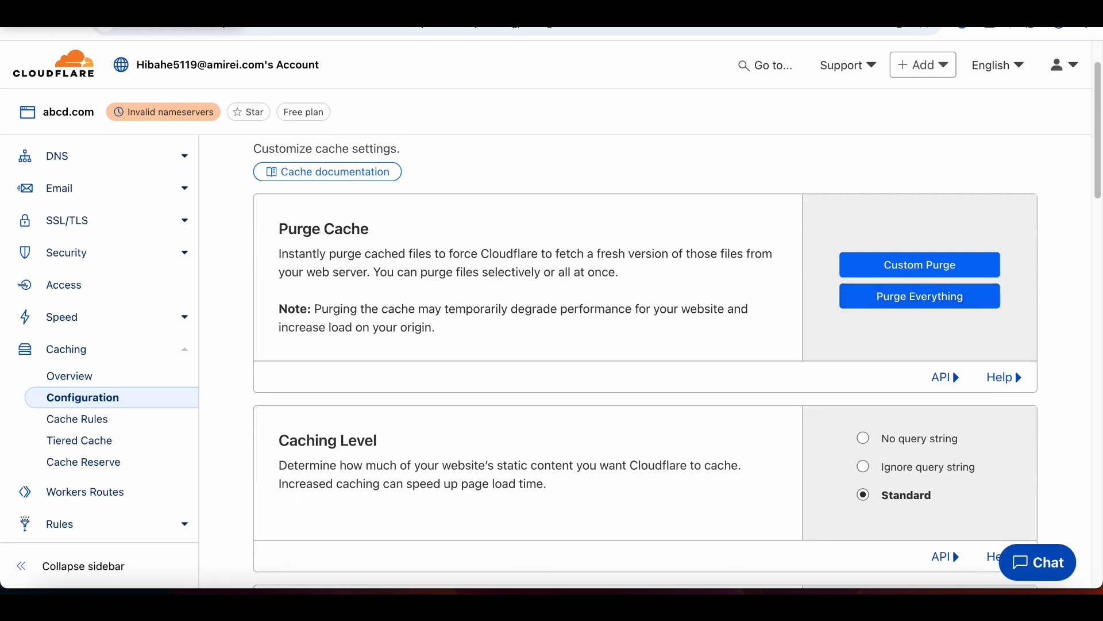
{"action": "left_click", "coordinate": [920, 296]}
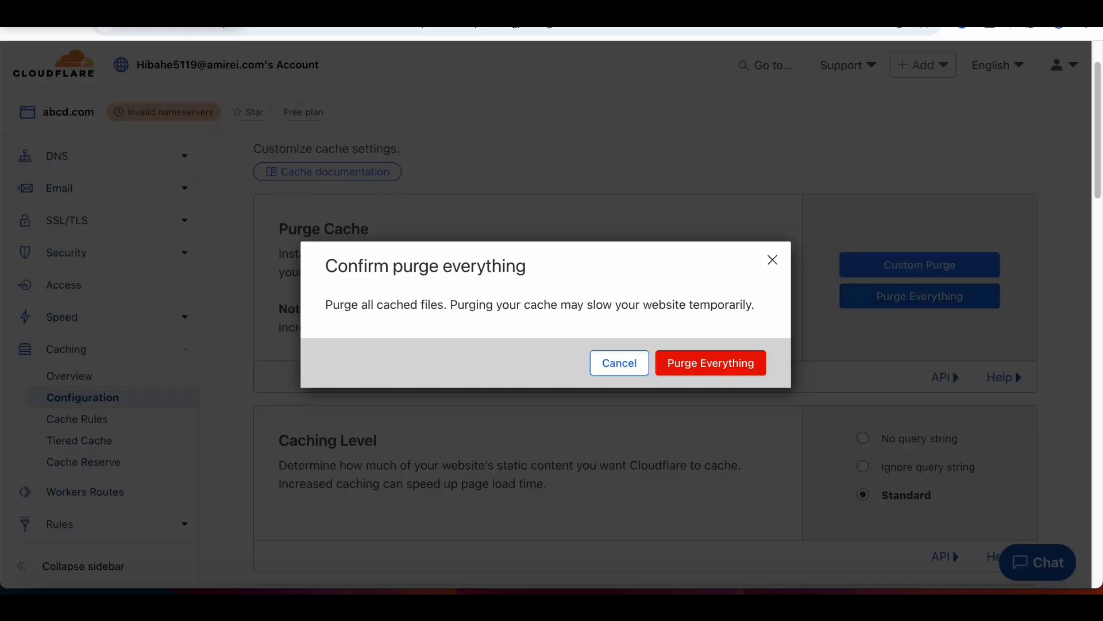
{"action": "left_click", "coordinate": [711, 363]}
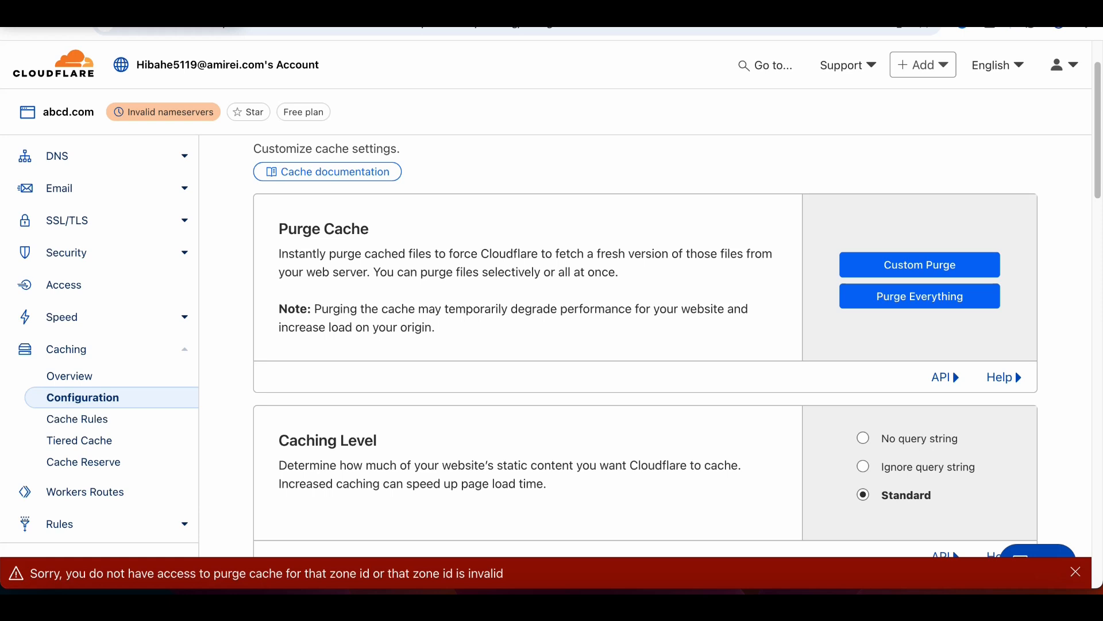
Step: Review the cache settings, from Caching Level and Browser Cache TTL through Crawler Hints, Always Online and Development Mode
{"action": "scroll", "coordinate": [644, 345], "scroll_direction": "down", "scroll_amount": 3}
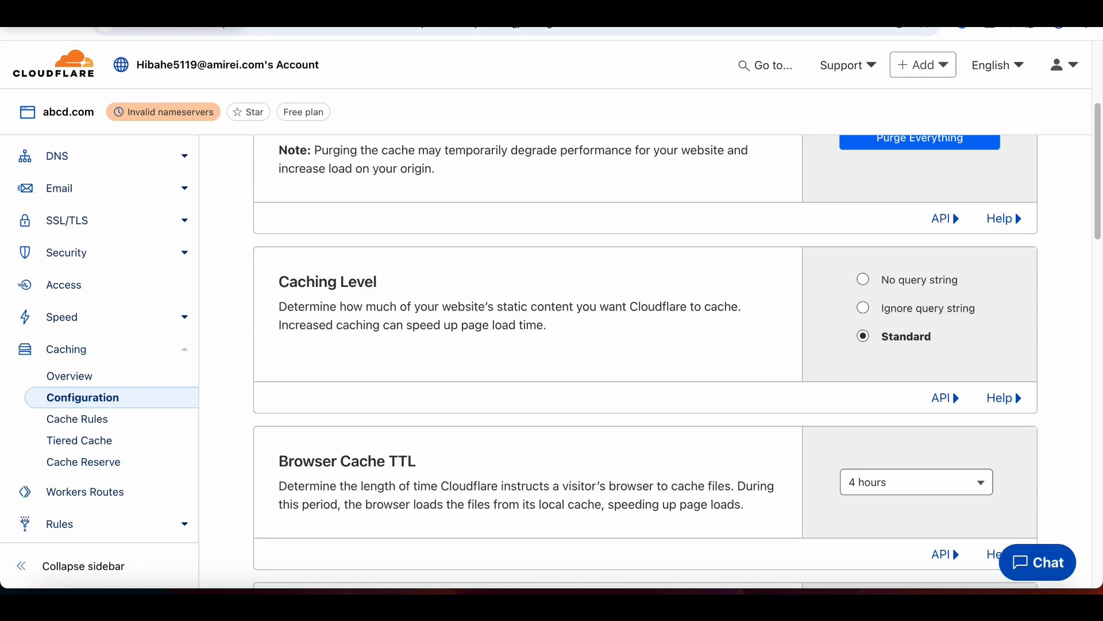
{"action": "scroll", "coordinate": [644, 344], "scroll_direction": "down", "scroll_amount": 3}
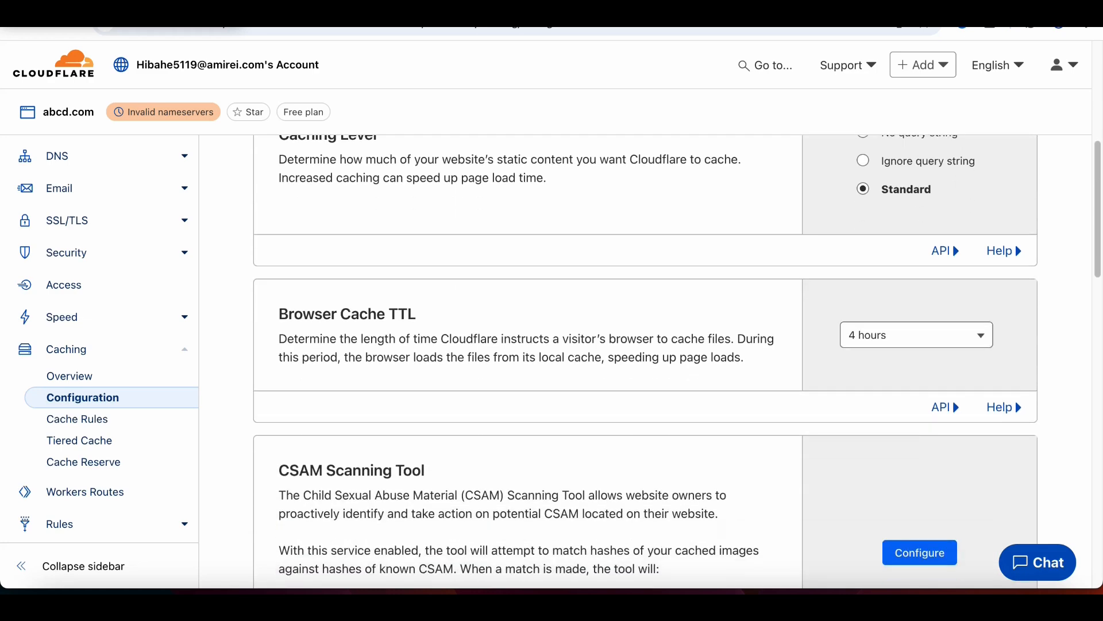
{"action": "scroll", "coordinate": [643, 345], "scroll_direction": "down", "scroll_amount": 1}
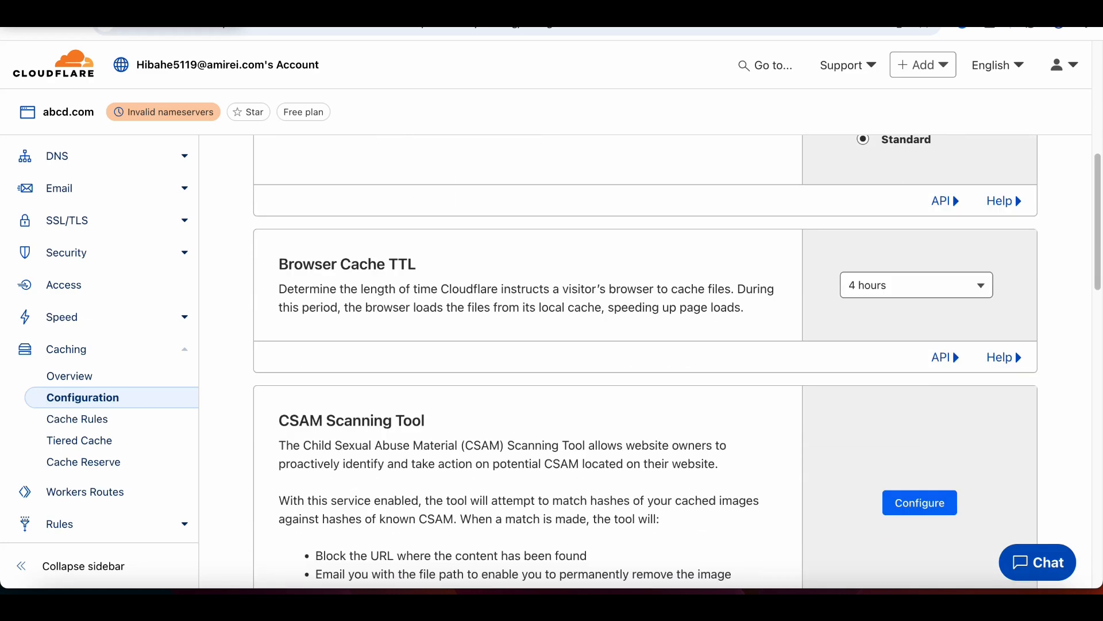
{"action": "scroll", "coordinate": [644, 345], "scroll_direction": "down", "scroll_amount": 5}
{"action": "scroll", "coordinate": [505, 262], "scroll_direction": "down", "scroll_amount": 4}
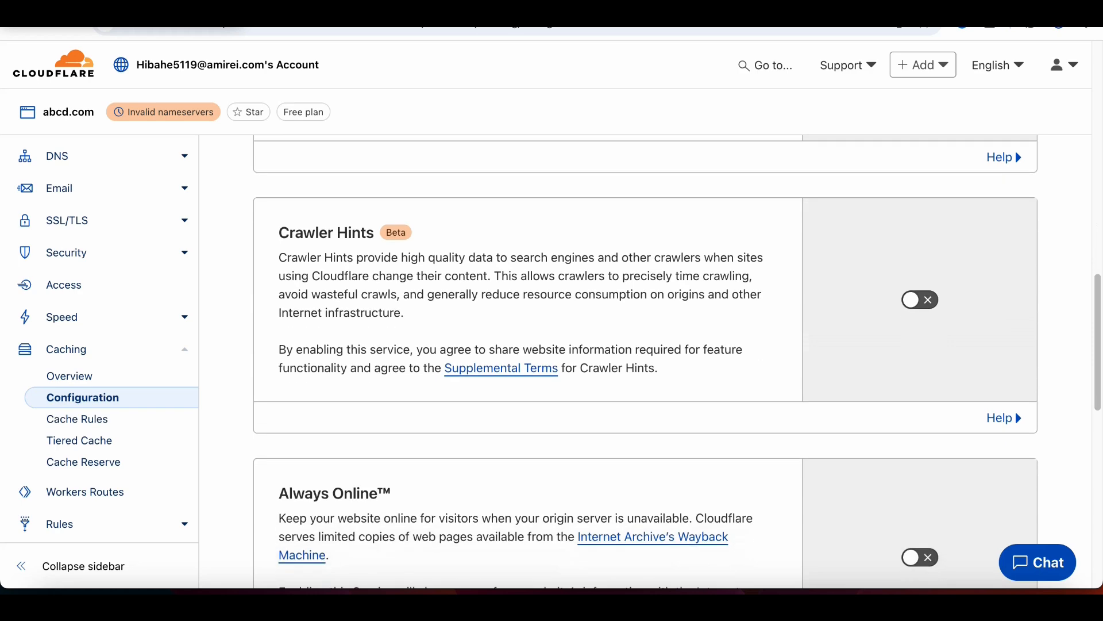
{"action": "scroll", "coordinate": [506, 262], "scroll_direction": "down", "scroll_amount": 7}
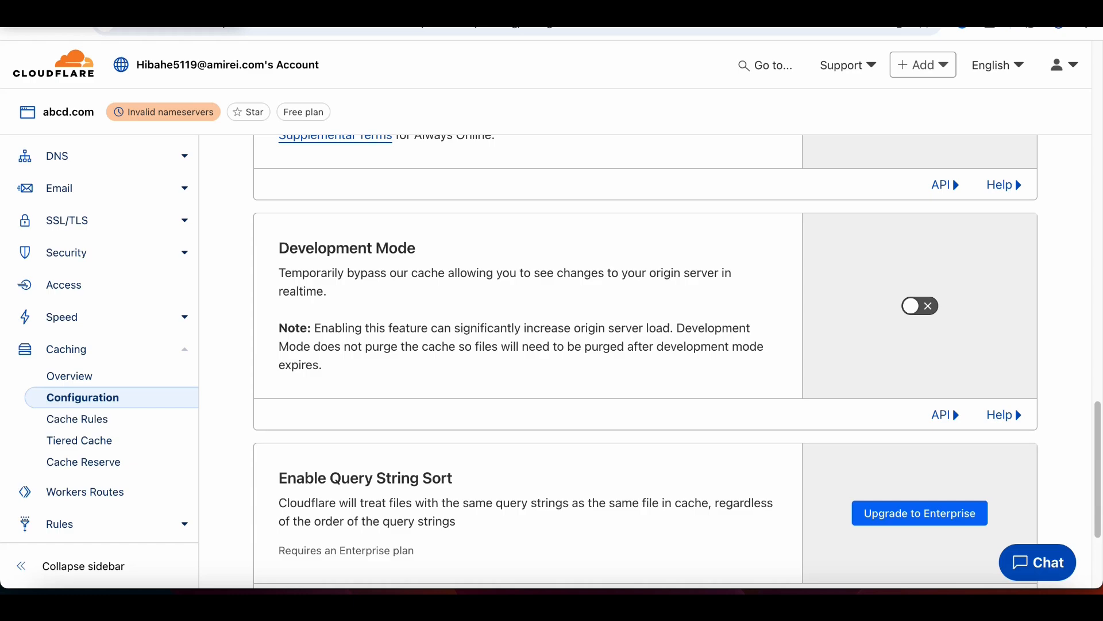
{"action": "scroll", "coordinate": [645, 362], "scroll_direction": "up", "scroll_amount": 15}
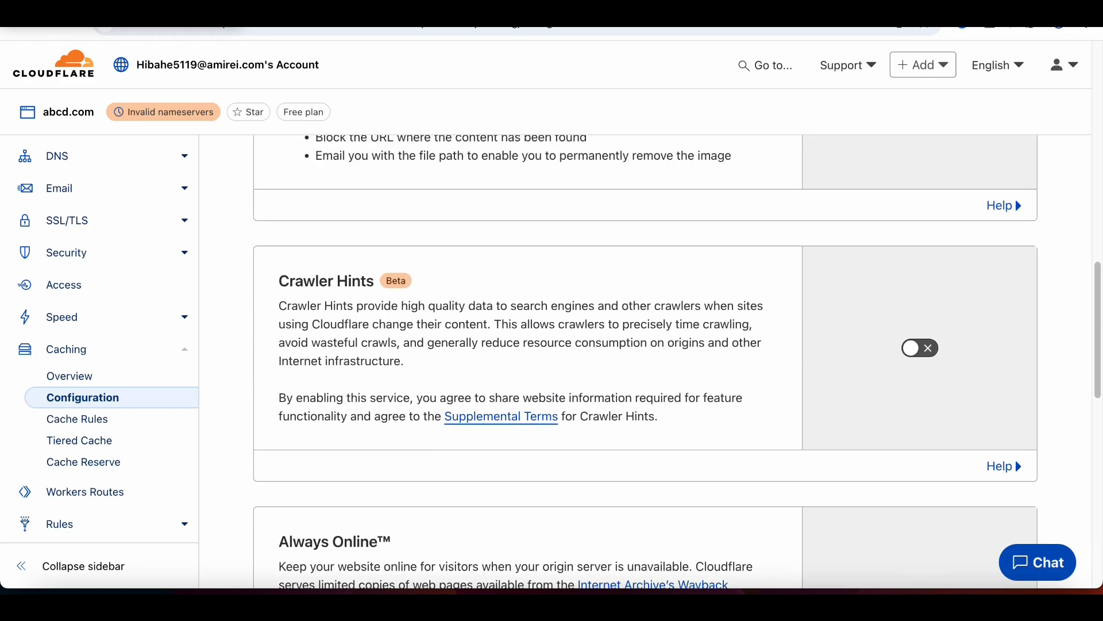
{"action": "scroll", "coordinate": [646, 362], "scroll_direction": "up", "scroll_amount": 10}
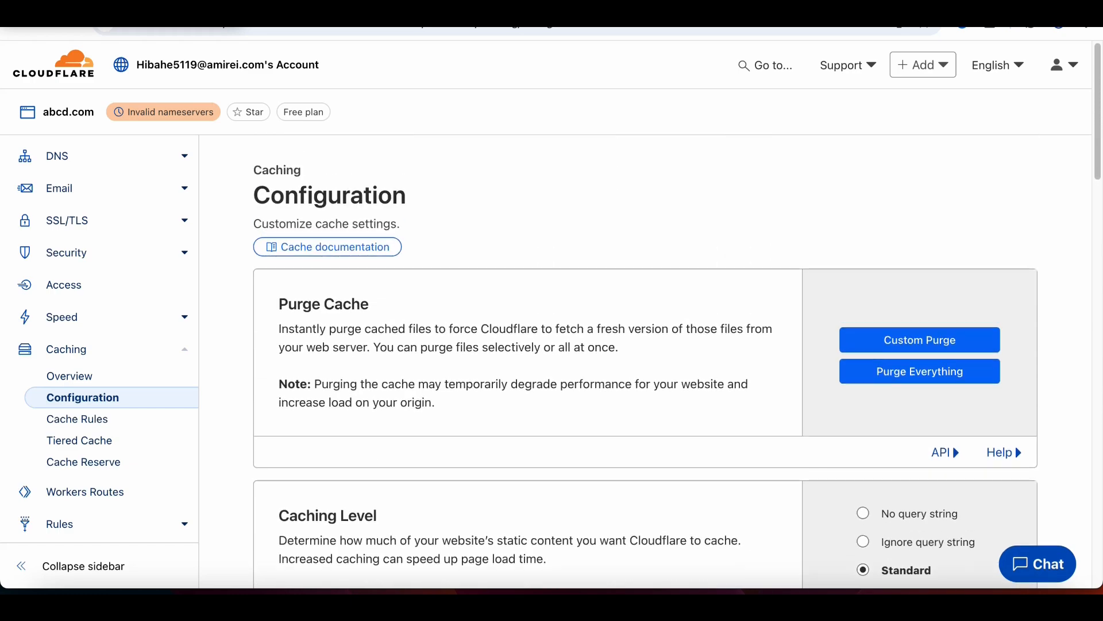
Step: Turn Development Mode on and switch it back off
{"action": "scroll", "coordinate": [645, 362], "scroll_direction": "down", "scroll_amount": 6}
{"action": "scroll", "coordinate": [643, 362], "scroll_direction": "down", "scroll_amount": 7}
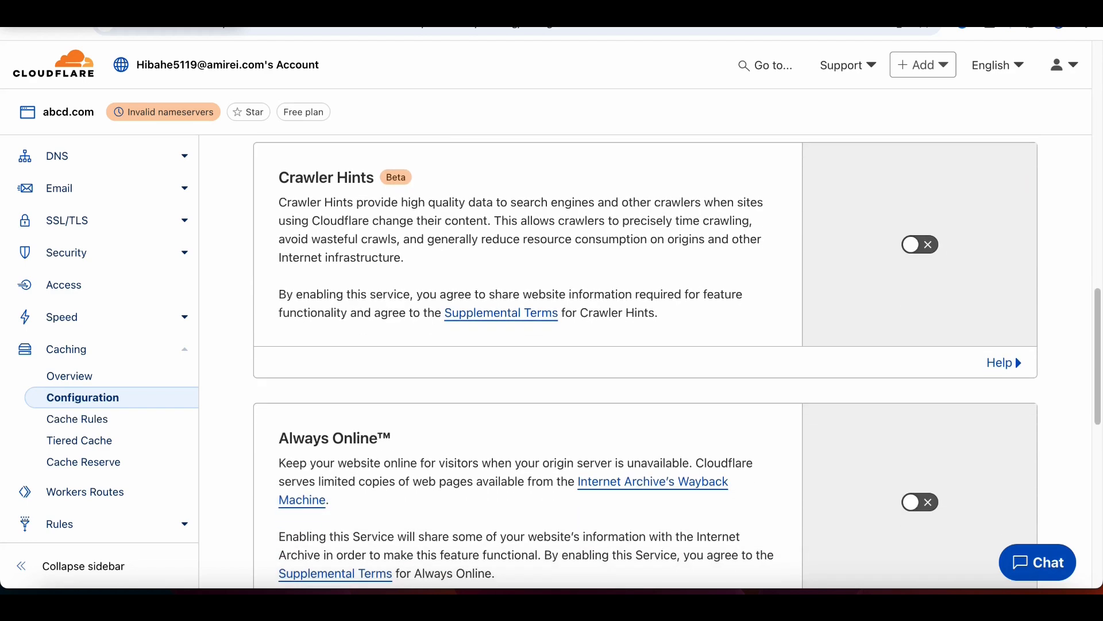
{"action": "scroll", "coordinate": [644, 362], "scroll_direction": "down", "scroll_amount": 3}
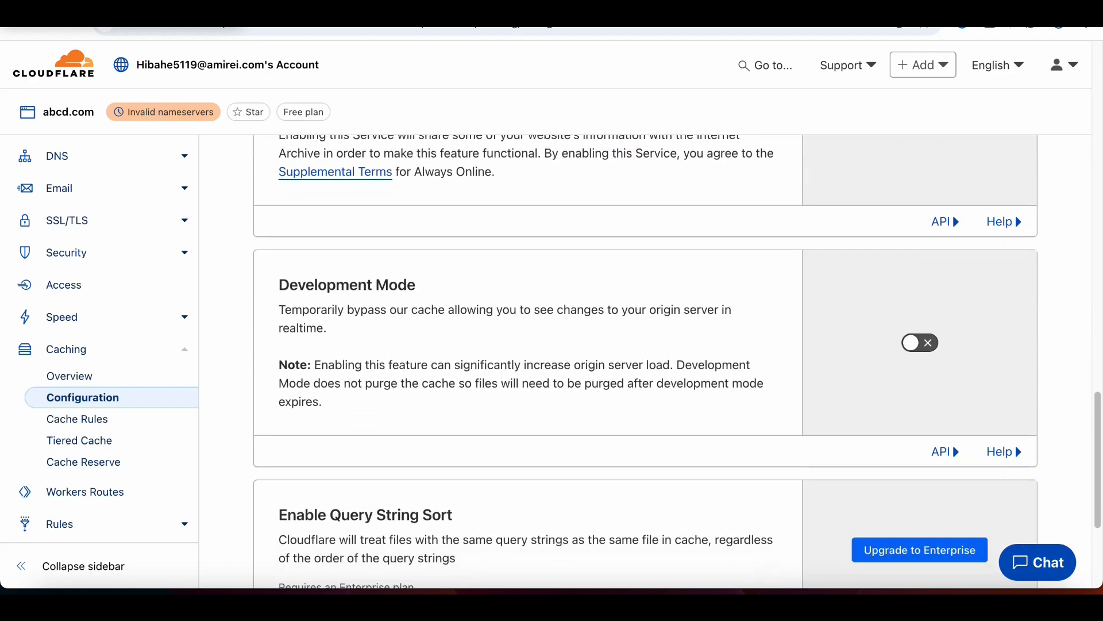
{"action": "left_click", "coordinate": [920, 343]}
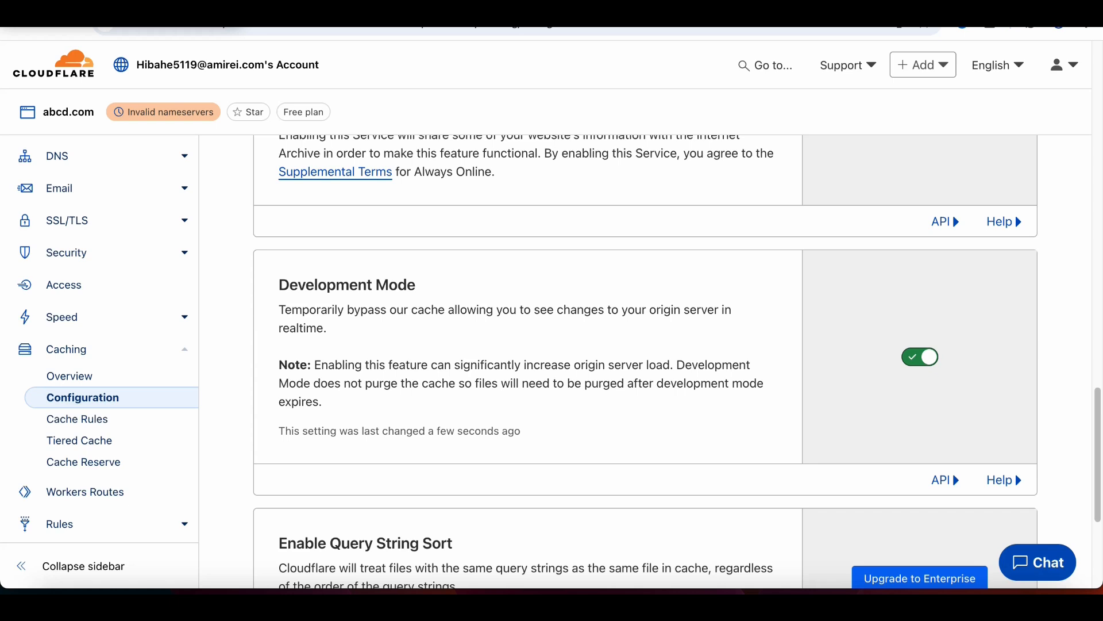
{"action": "left_click", "coordinate": [920, 357]}
Step: Check the Enable Query String Sort setting and open the Cache Rules page
{"action": "scroll", "coordinate": [646, 362], "scroll_direction": "down", "scroll_amount": 5}
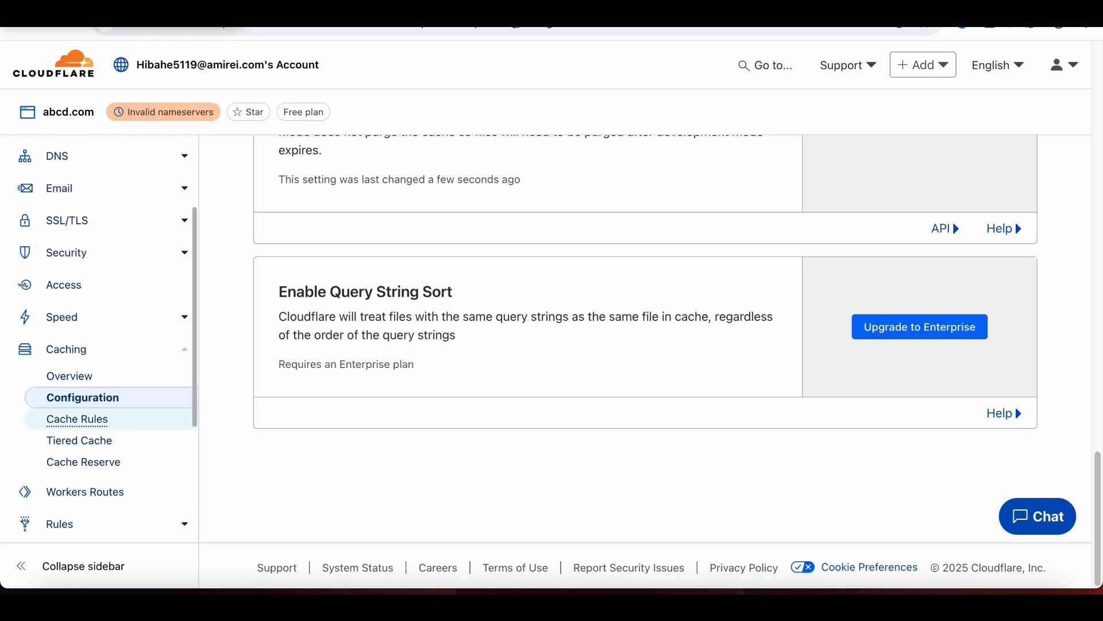
{"action": "left_click", "coordinate": [77, 418]}
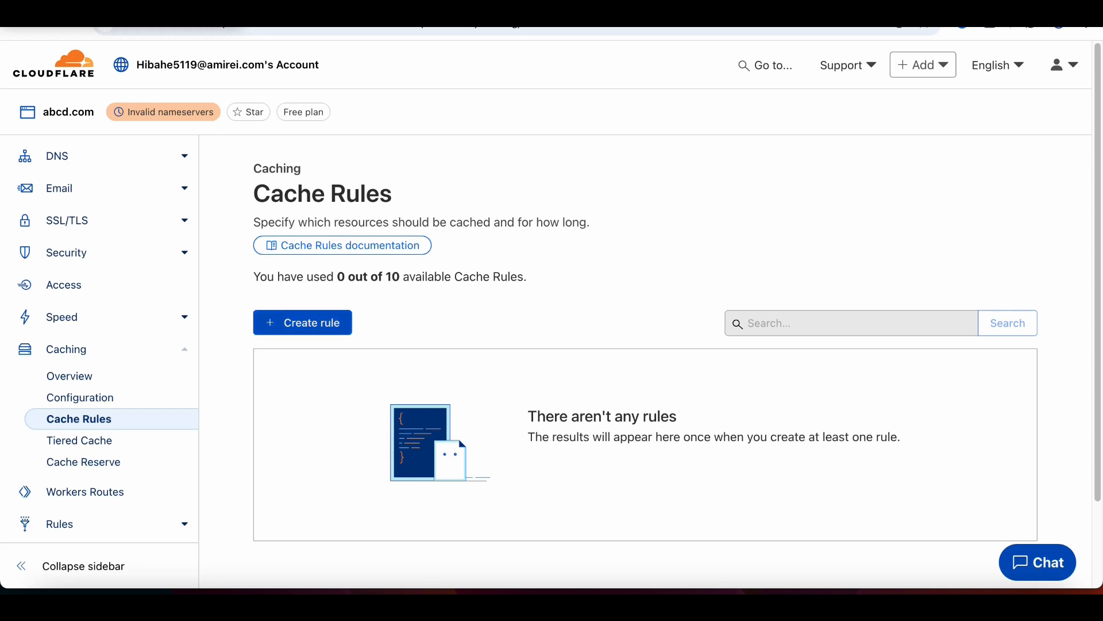
Step: Start a new cache rule and look over its form, from the rule templates through the match conditions to the optional cache settings
{"action": "left_click", "coordinate": [302, 322]}
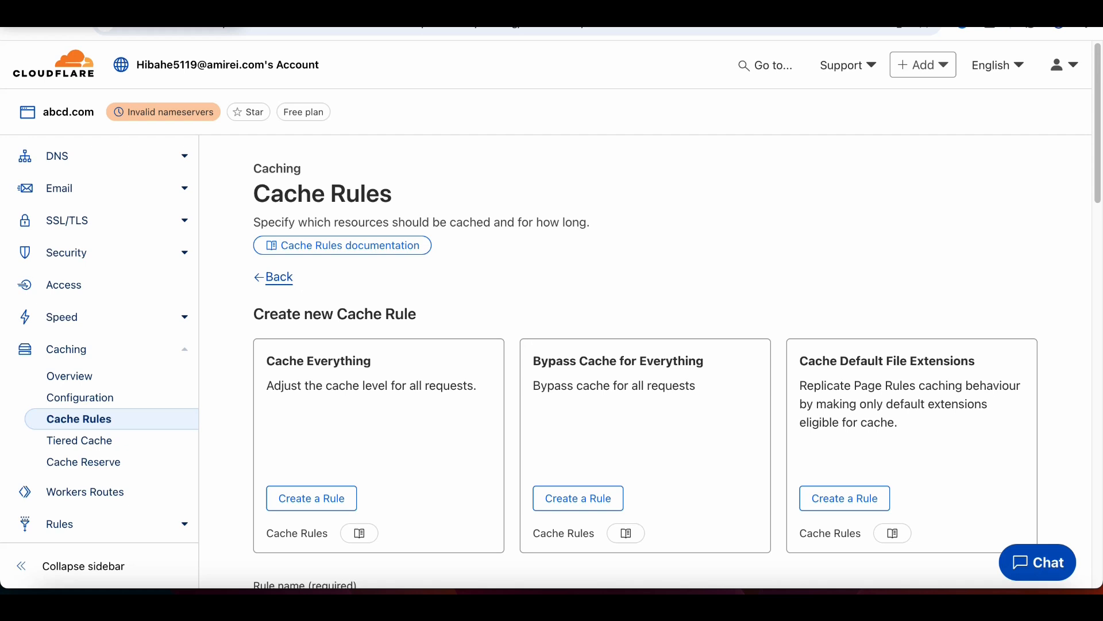
{"action": "scroll", "coordinate": [676, 362], "scroll_direction": "down", "scroll_amount": 7}
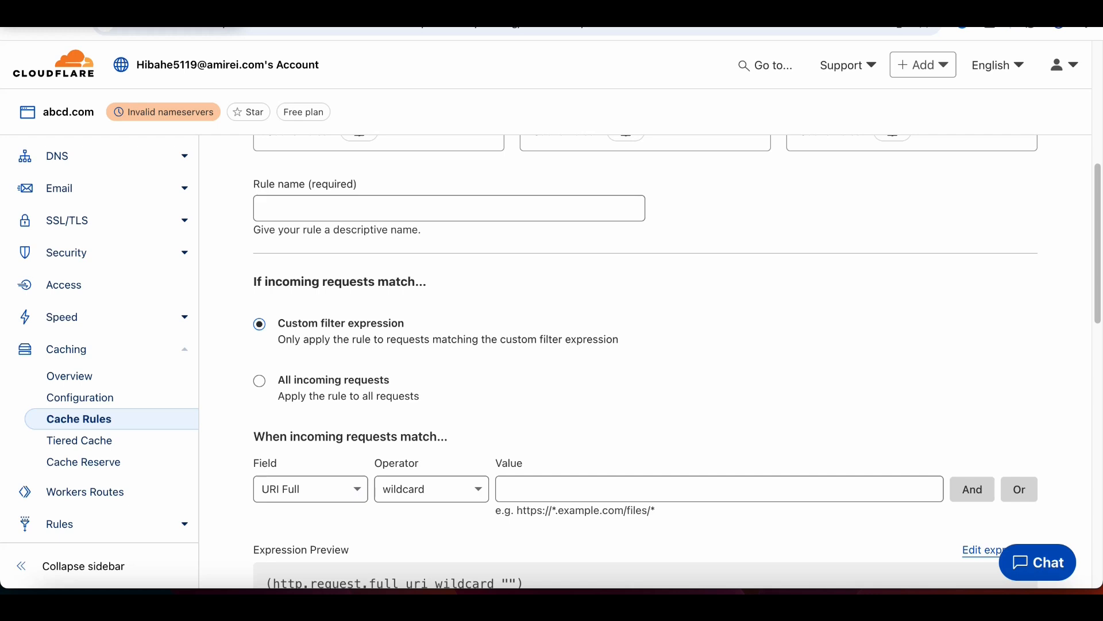
{"action": "scroll", "coordinate": [676, 362], "scroll_direction": "down", "scroll_amount": 3}
{"action": "scroll", "coordinate": [676, 362], "scroll_direction": "down", "scroll_amount": 4}
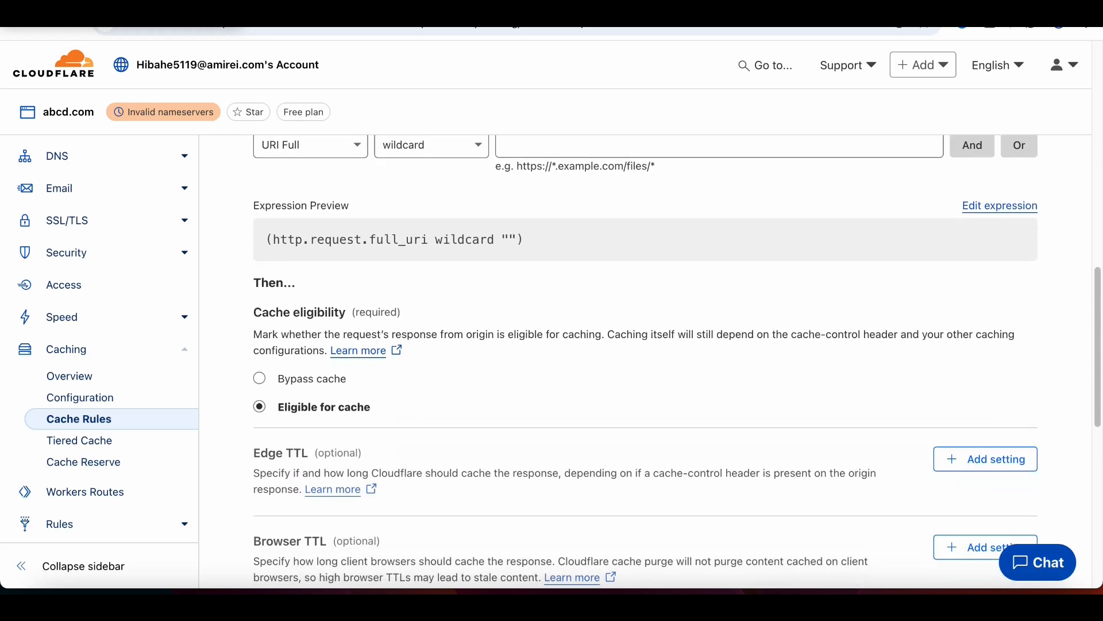
{"action": "scroll", "coordinate": [677, 362], "scroll_direction": "down", "scroll_amount": 3}
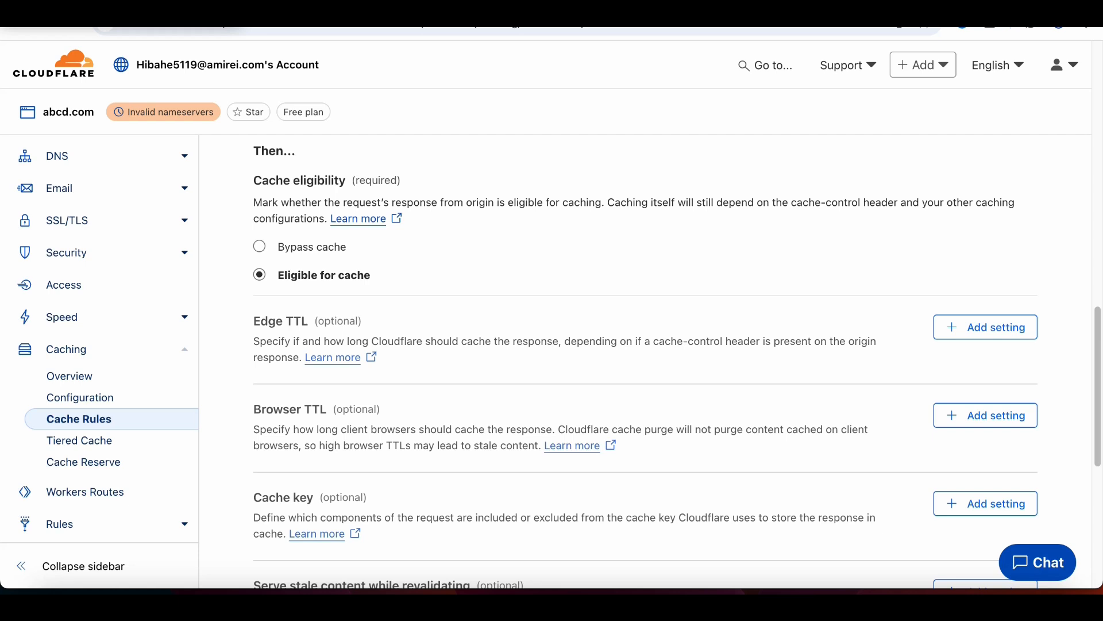
{"action": "scroll", "coordinate": [676, 366], "scroll_direction": "down", "scroll_amount": 2}
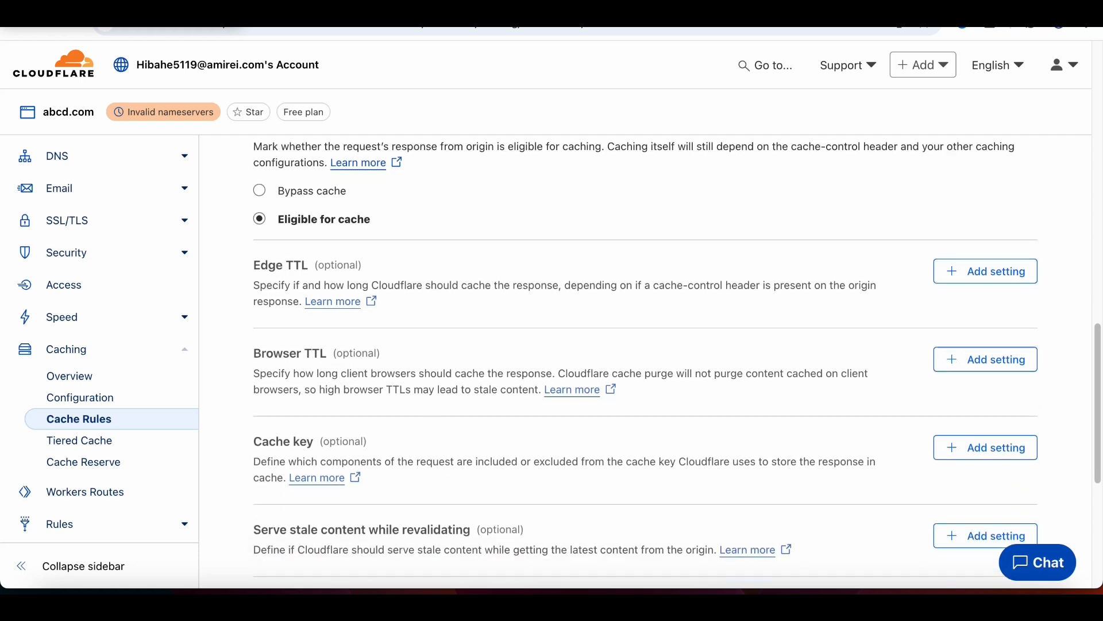
{"action": "scroll", "coordinate": [677, 362], "scroll_direction": "down", "scroll_amount": 4}
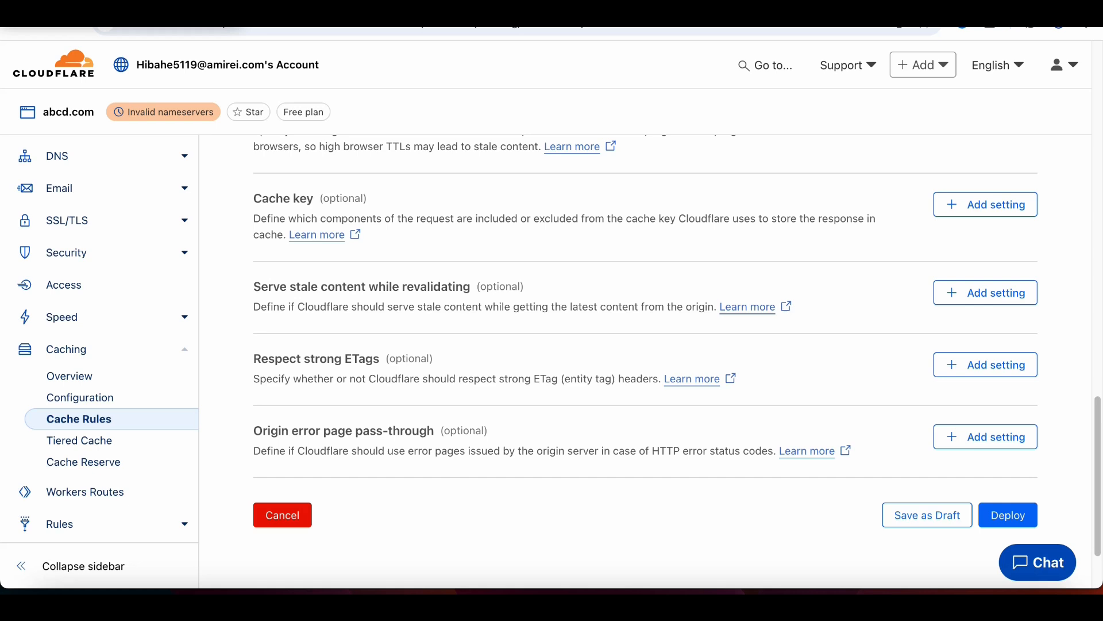
{"action": "scroll", "coordinate": [646, 345], "scroll_direction": "up", "scroll_amount": 4}
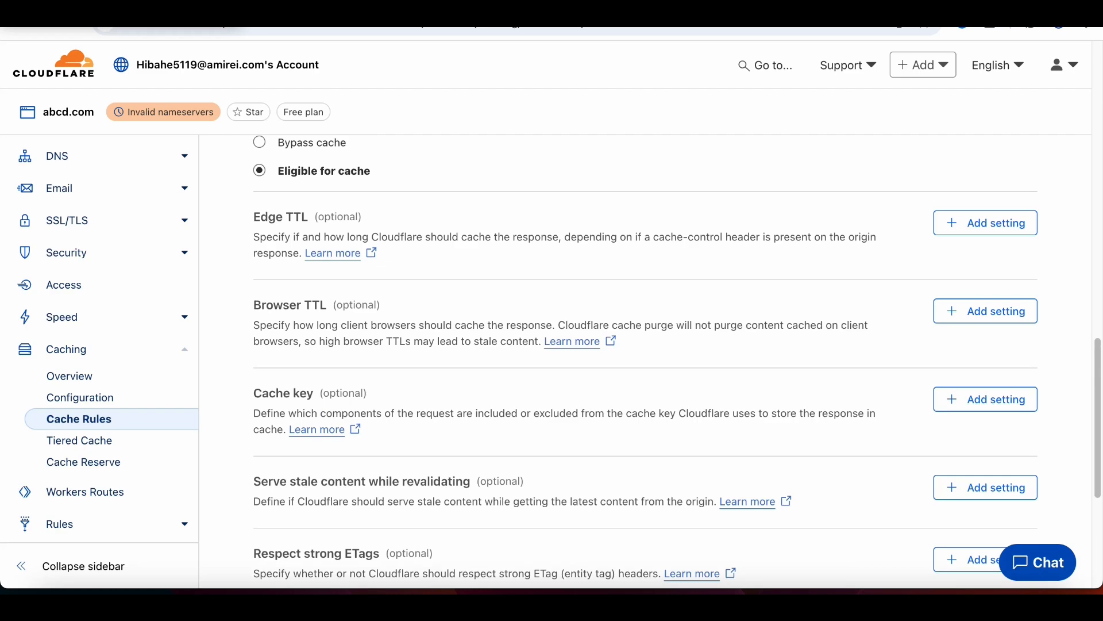
{"action": "scroll", "coordinate": [645, 345], "scroll_direction": "up", "scroll_amount": 9}
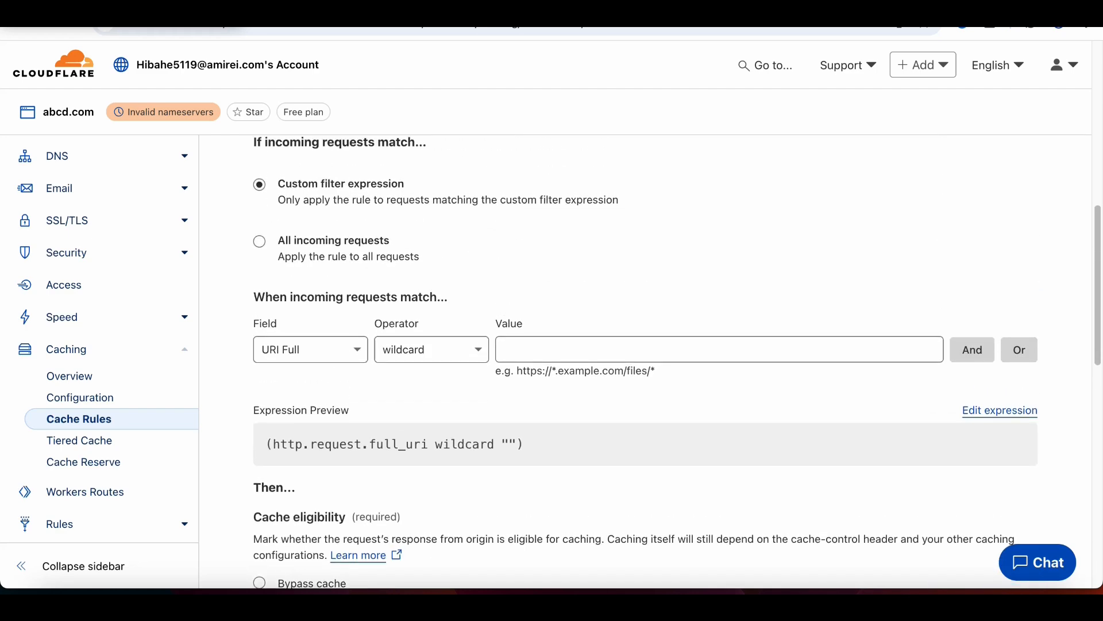
{"action": "scroll", "coordinate": [646, 345], "scroll_direction": "up", "scroll_amount": 6}
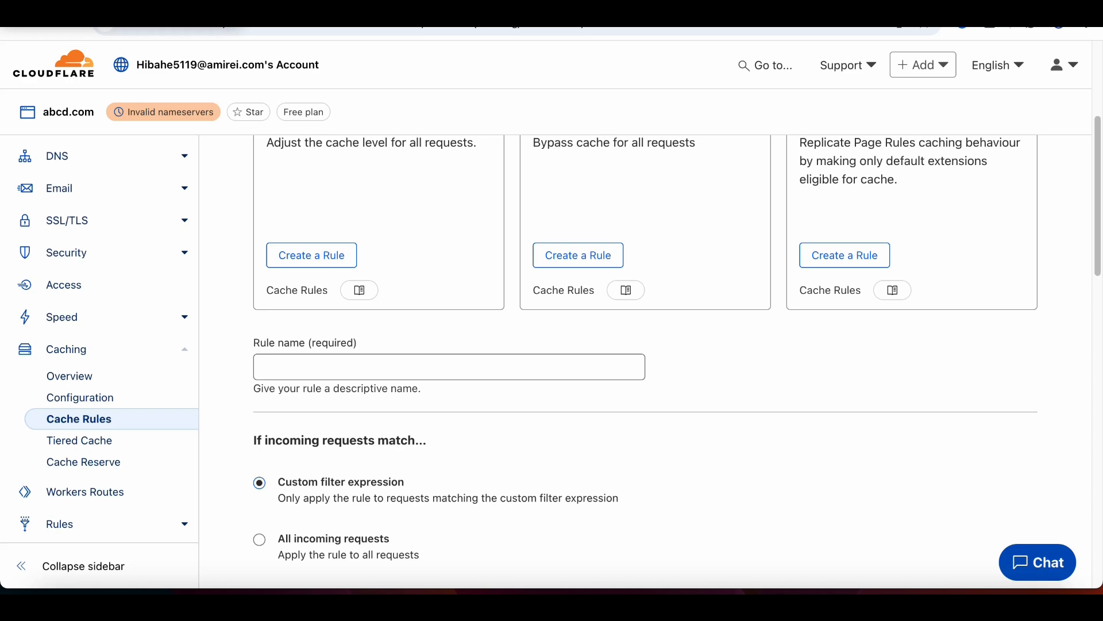
{"action": "scroll", "coordinate": [645, 345], "scroll_direction": "down", "scroll_amount": 20}
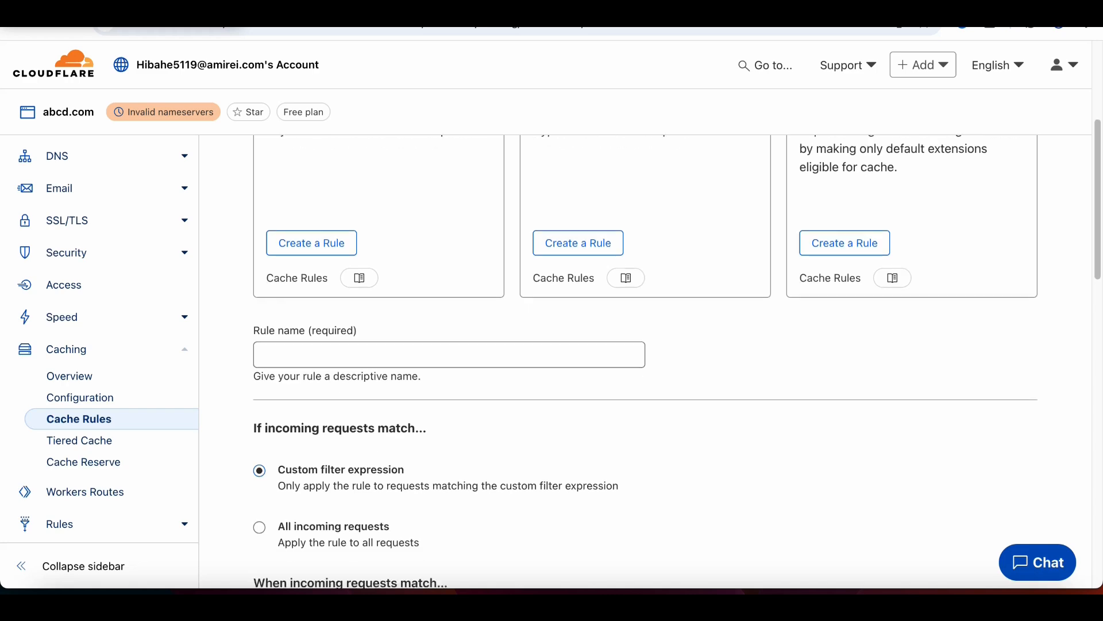
{"action": "scroll", "coordinate": [646, 345], "scroll_direction": "down", "scroll_amount": 4}
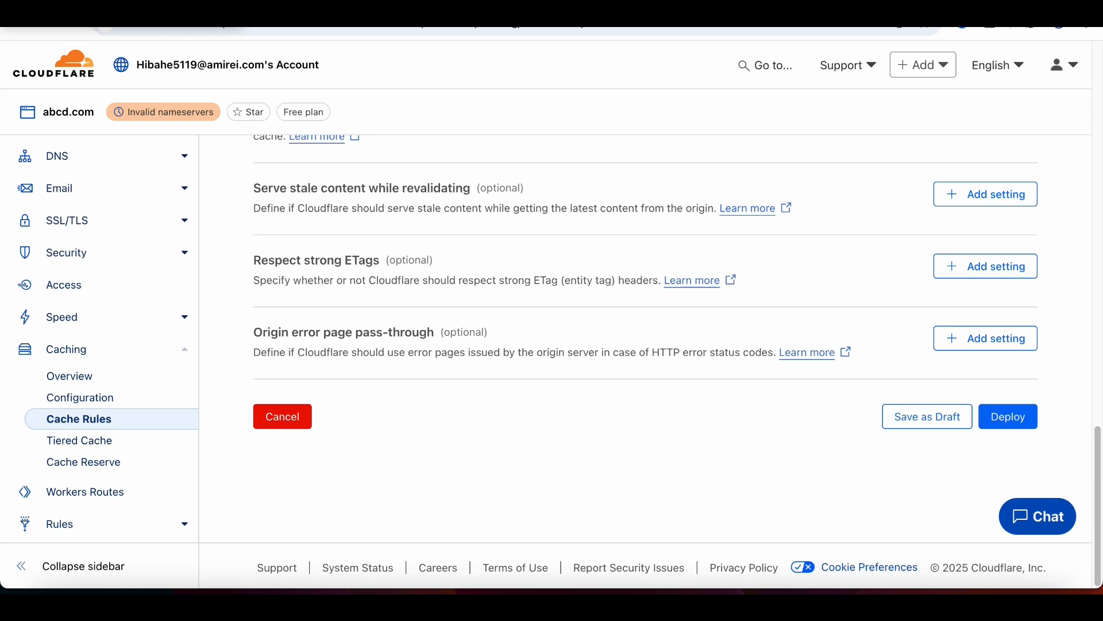
{"action": "scroll", "coordinate": [651, 362], "scroll_direction": "up", "scroll_amount": 3}
{"action": "scroll", "coordinate": [651, 363], "scroll_direction": "up", "scroll_amount": 3}
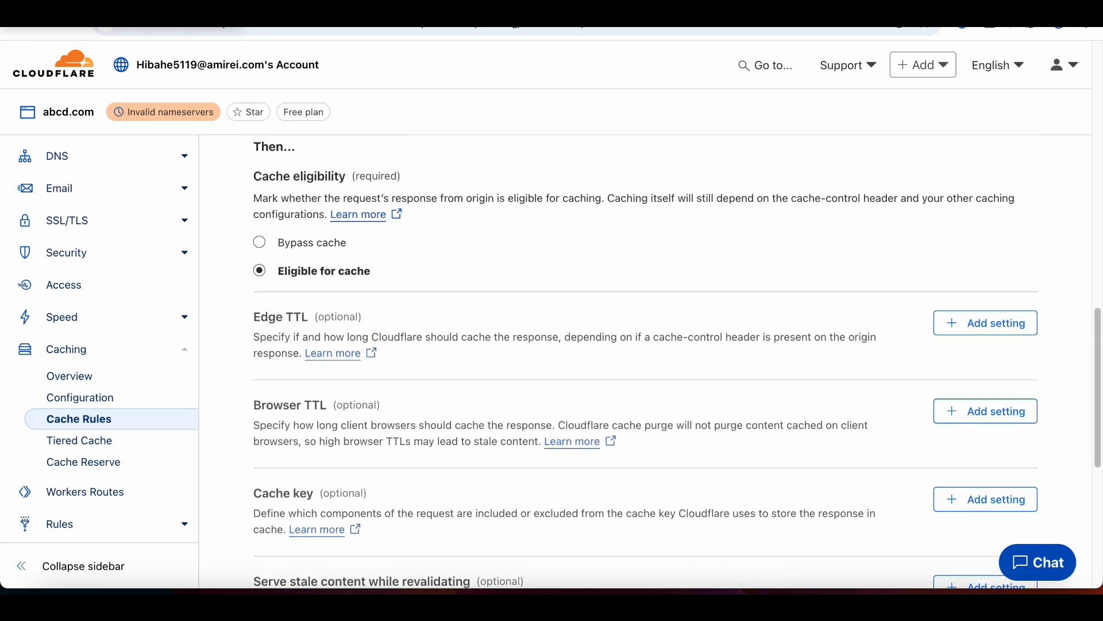
{"action": "scroll", "coordinate": [651, 362], "scroll_direction": "up", "scroll_amount": 9}
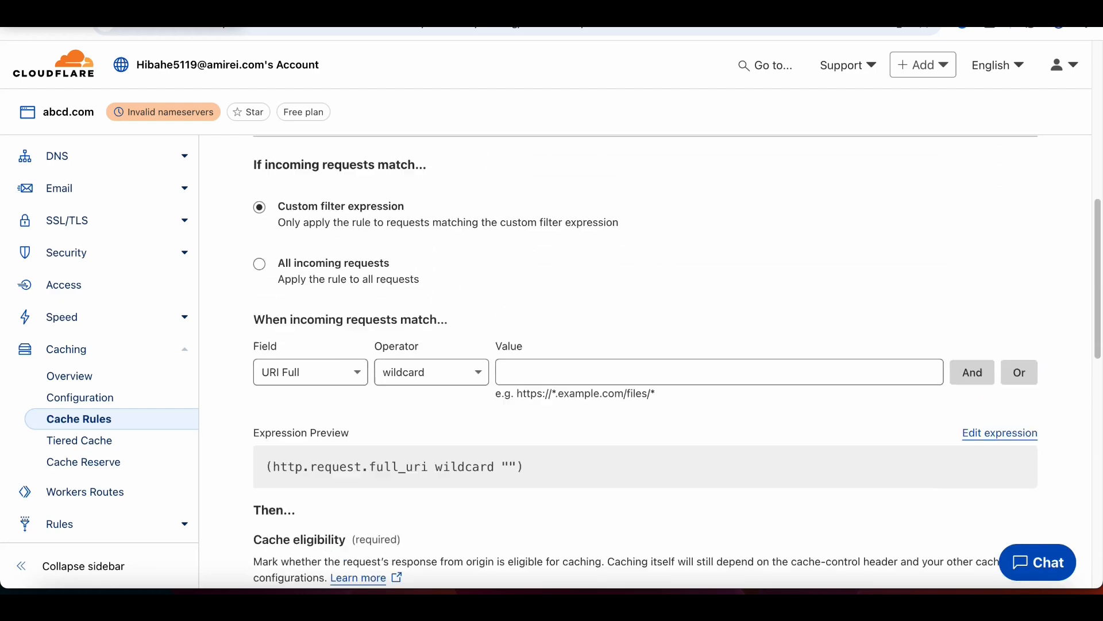
{"action": "scroll", "coordinate": [651, 362], "scroll_direction": "up", "scroll_amount": 3}
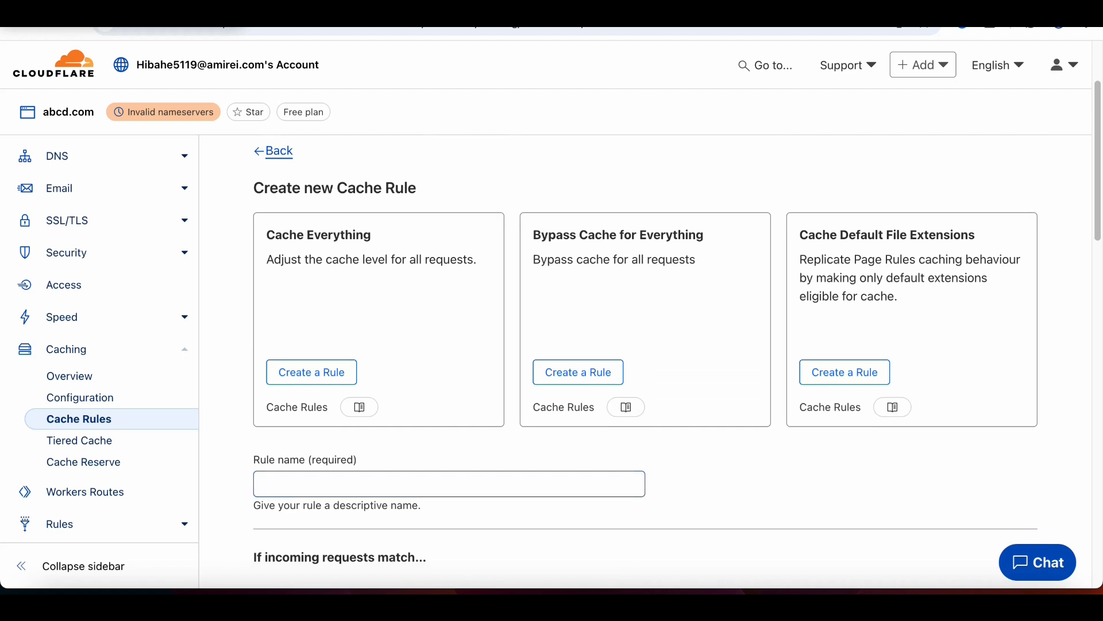
Step: Apply the rule to all incoming requests and switch it back to a custom filter expression
{"action": "scroll", "coordinate": [650, 362], "scroll_direction": "down", "scroll_amount": 3}
{"action": "scroll", "coordinate": [651, 362], "scroll_direction": "down", "scroll_amount": 1}
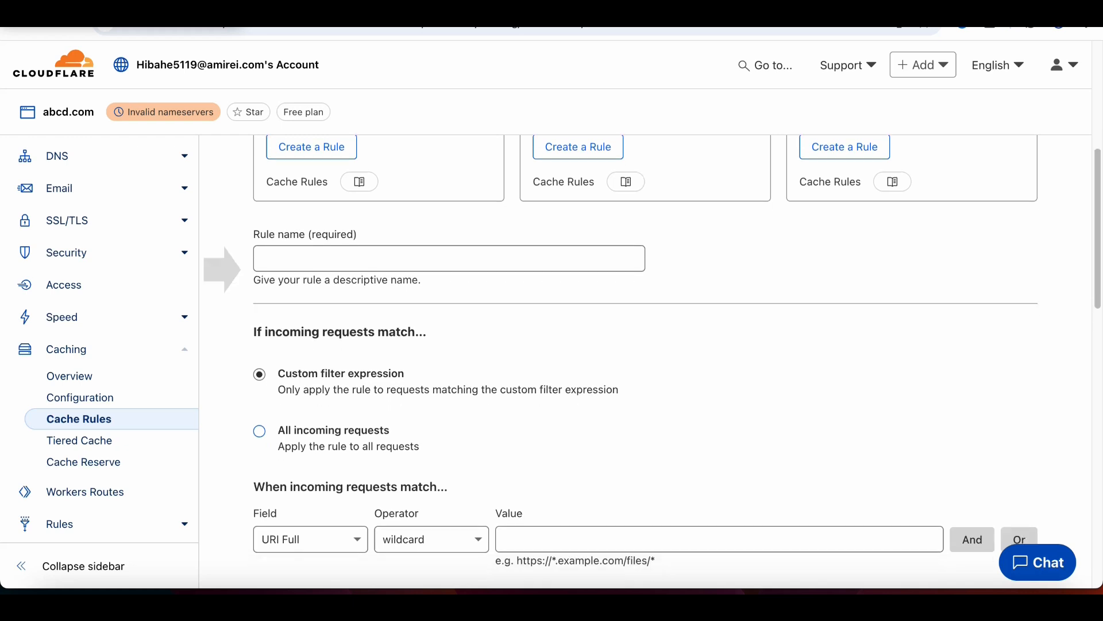
{"action": "scroll", "coordinate": [222, 269], "scroll_direction": "down", "scroll_amount": 2}
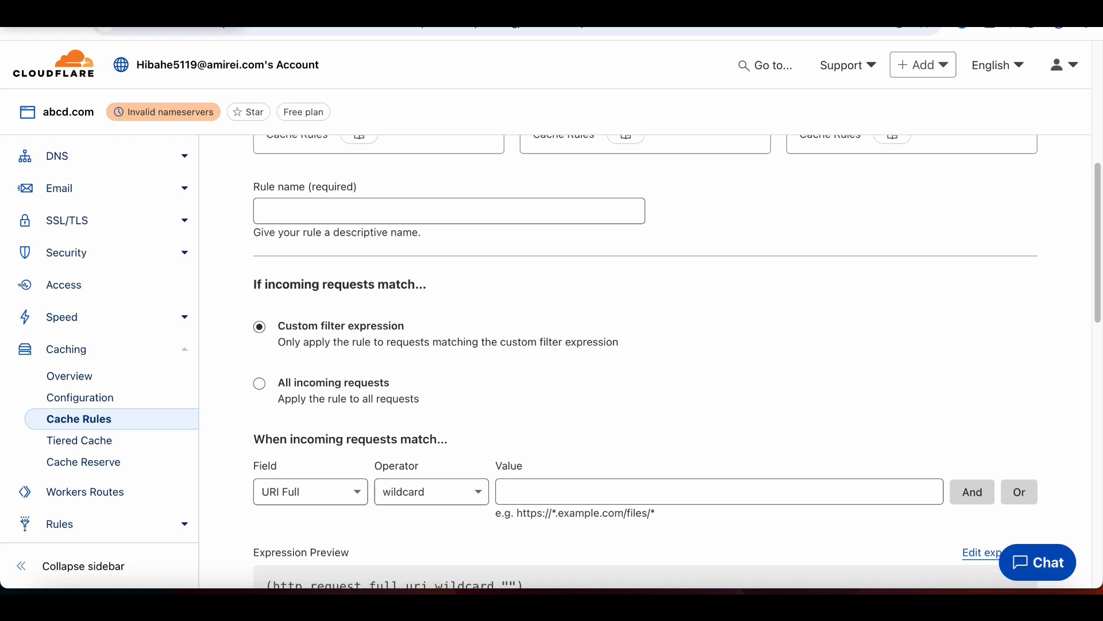
{"action": "scroll", "coordinate": [644, 362], "scroll_direction": "down", "scroll_amount": 2}
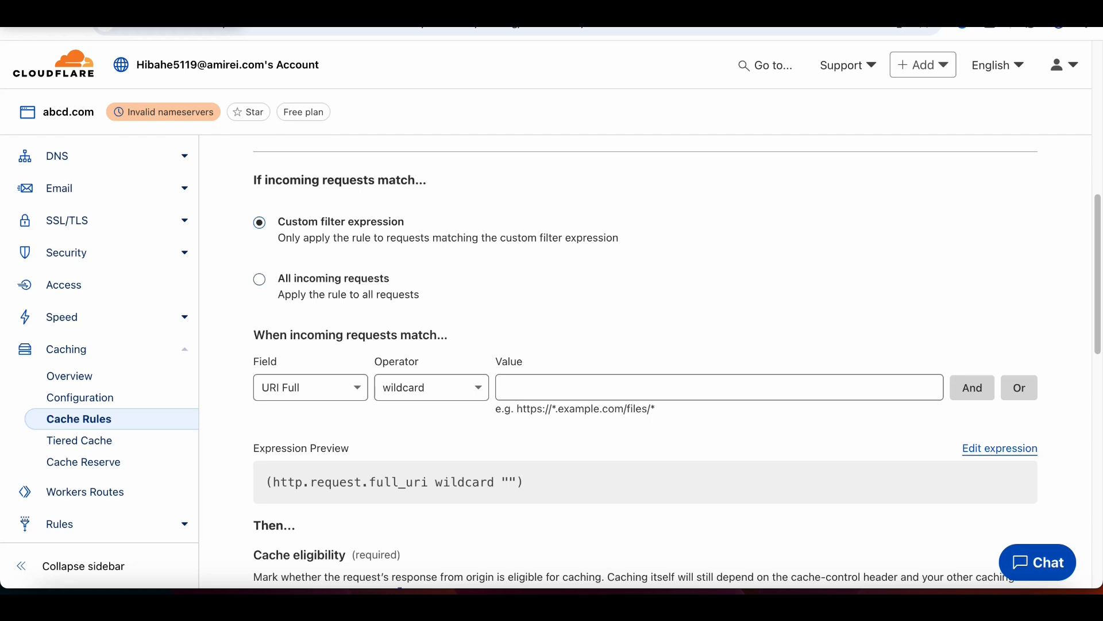
{"action": "scroll", "coordinate": [677, 366], "scroll_direction": "down", "scroll_amount": 1}
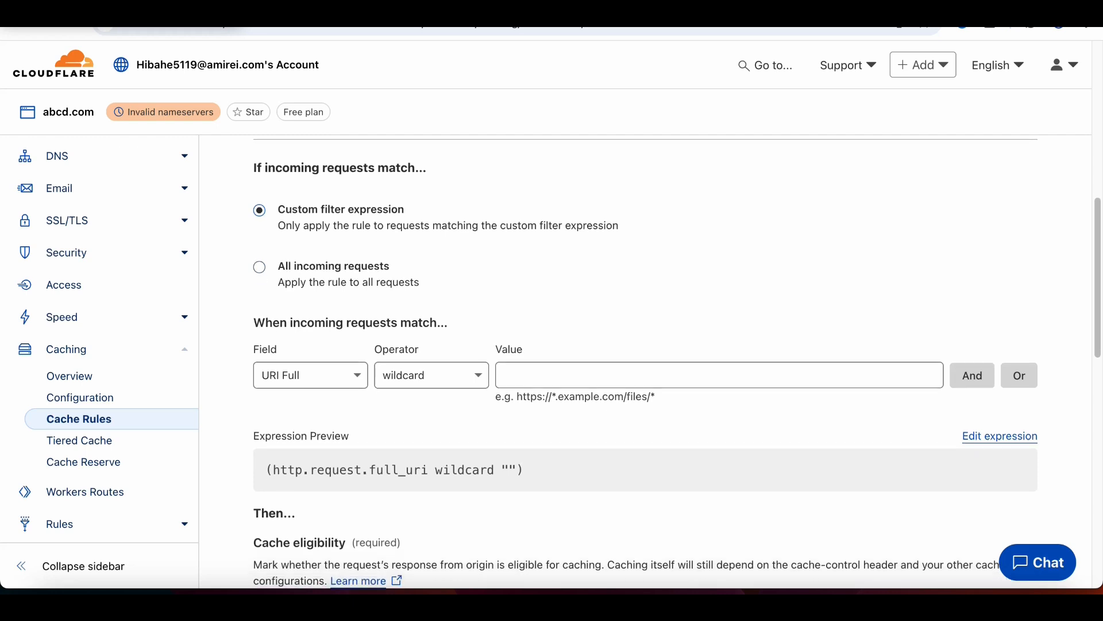
{"action": "left_click", "coordinate": [260, 267]}
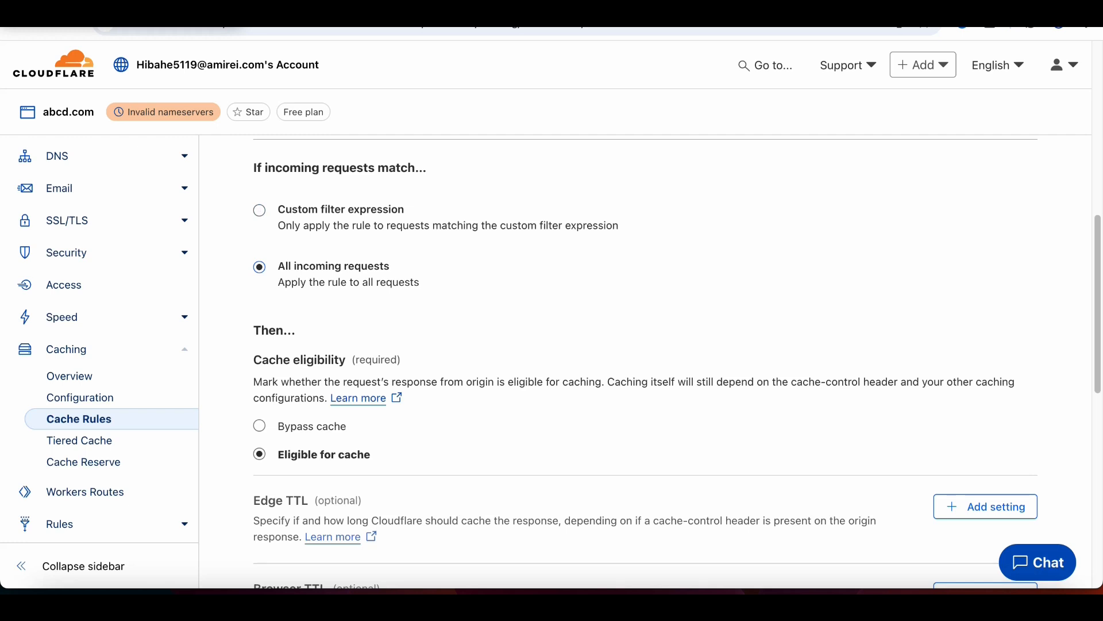
{"action": "left_click", "coordinate": [260, 211]}
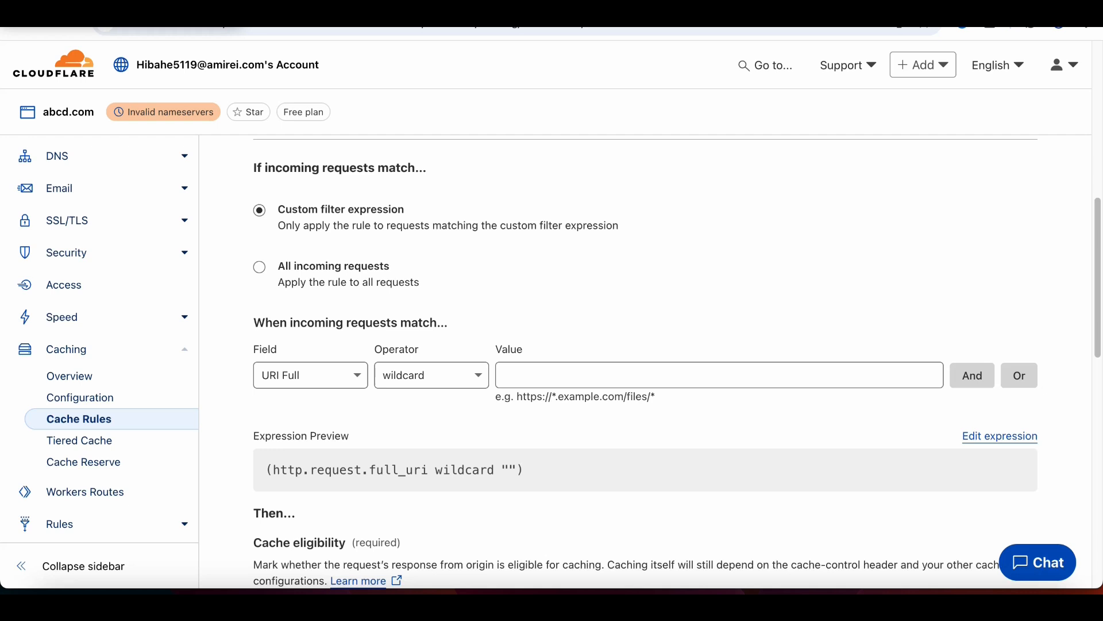
Step: Look through the available Field and Operator choices for the custom filter expression
{"action": "scroll", "coordinate": [676, 360], "scroll_direction": "down", "scroll_amount": 1}
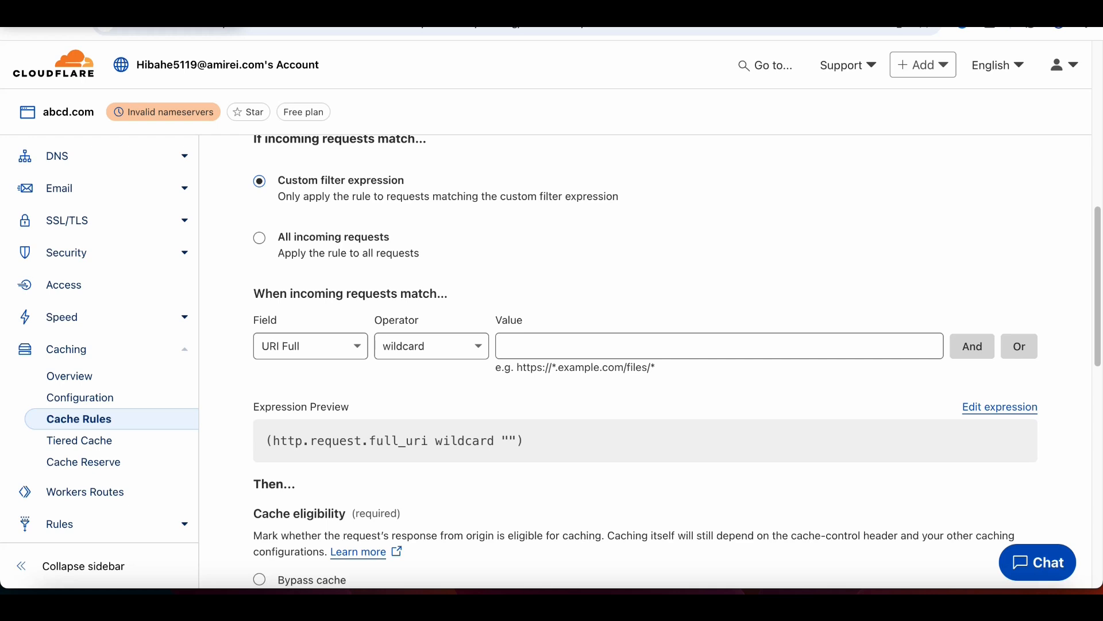
{"action": "scroll", "coordinate": [676, 360], "scroll_direction": "down", "scroll_amount": 1}
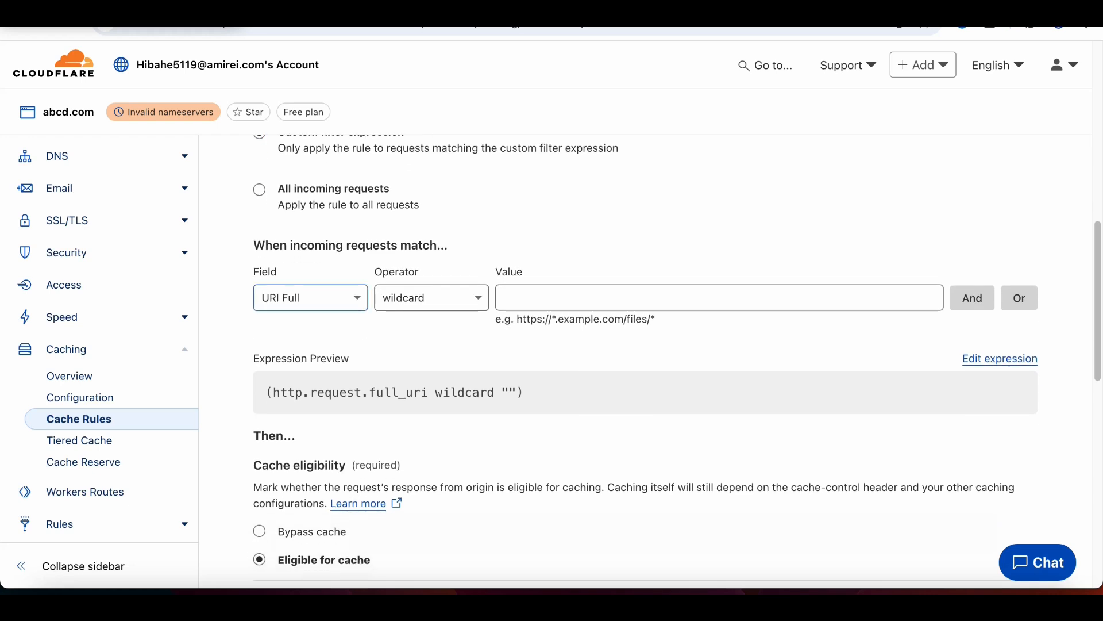
{"action": "left_click", "coordinate": [311, 298]}
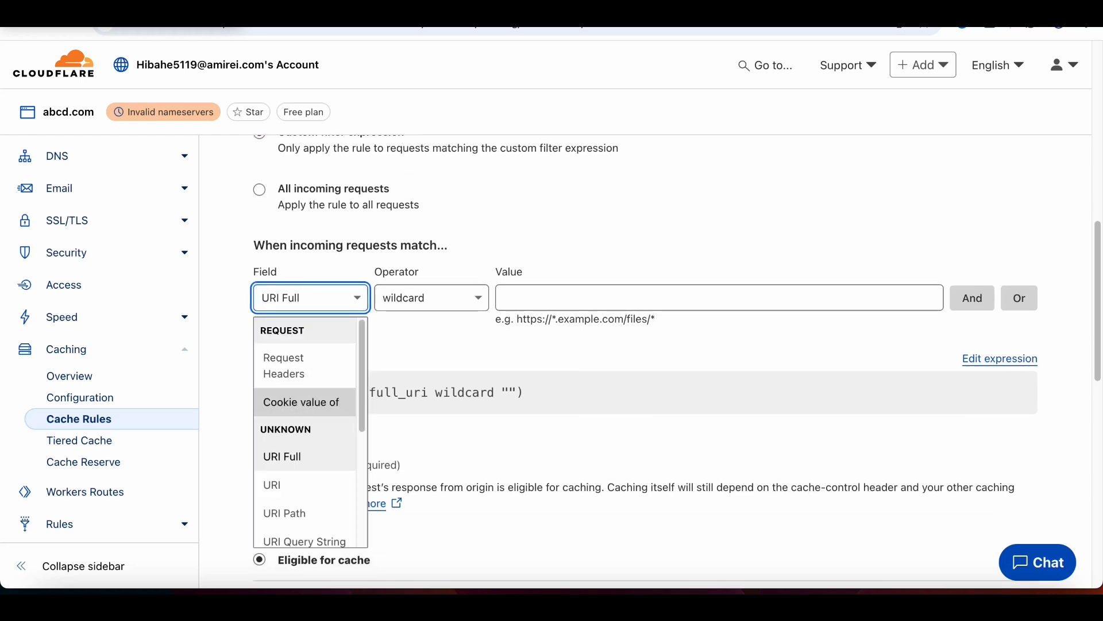
{"action": "scroll", "coordinate": [305, 402], "scroll_direction": "down", "scroll_amount": 3}
{"action": "key", "text": "Down"}
{"action": "key", "text": "Down"}
{"action": "key", "text": "Down"}
{"action": "key", "text": "Down"}
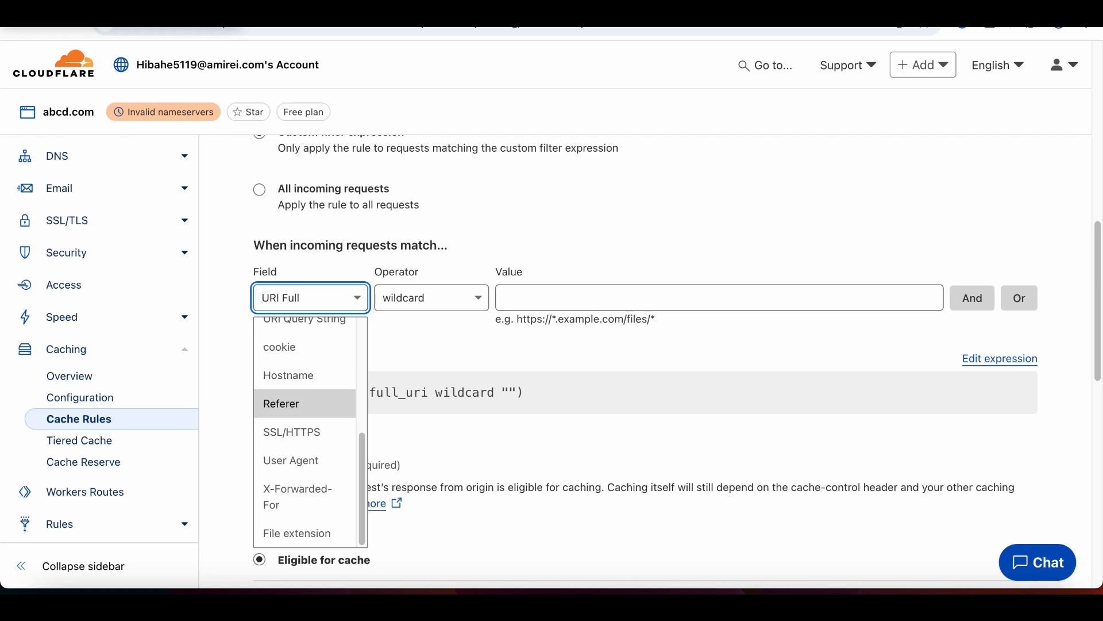
{"action": "scroll", "coordinate": [304, 402], "scroll_direction": "up", "scroll_amount": 3}
{"action": "left_click", "coordinate": [432, 298]}
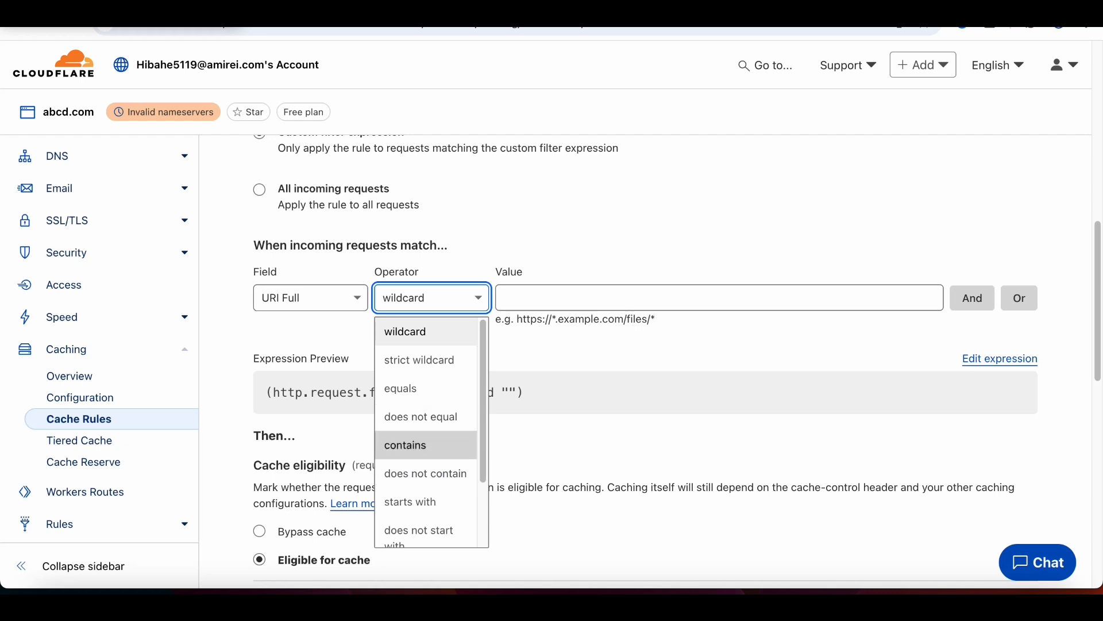
{"action": "left_click", "coordinate": [718, 298]}
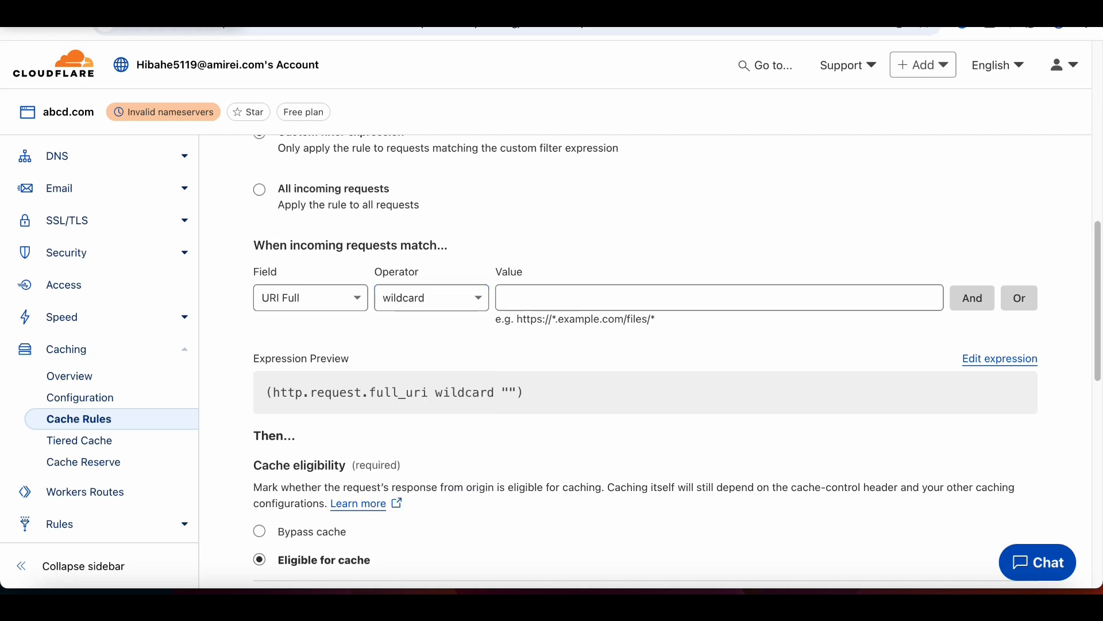
Step: Switch the rule's filter from the expression builder to the editable expression text
{"action": "left_click", "coordinate": [718, 298]}
{"action": "left_click", "coordinate": [1000, 358]}
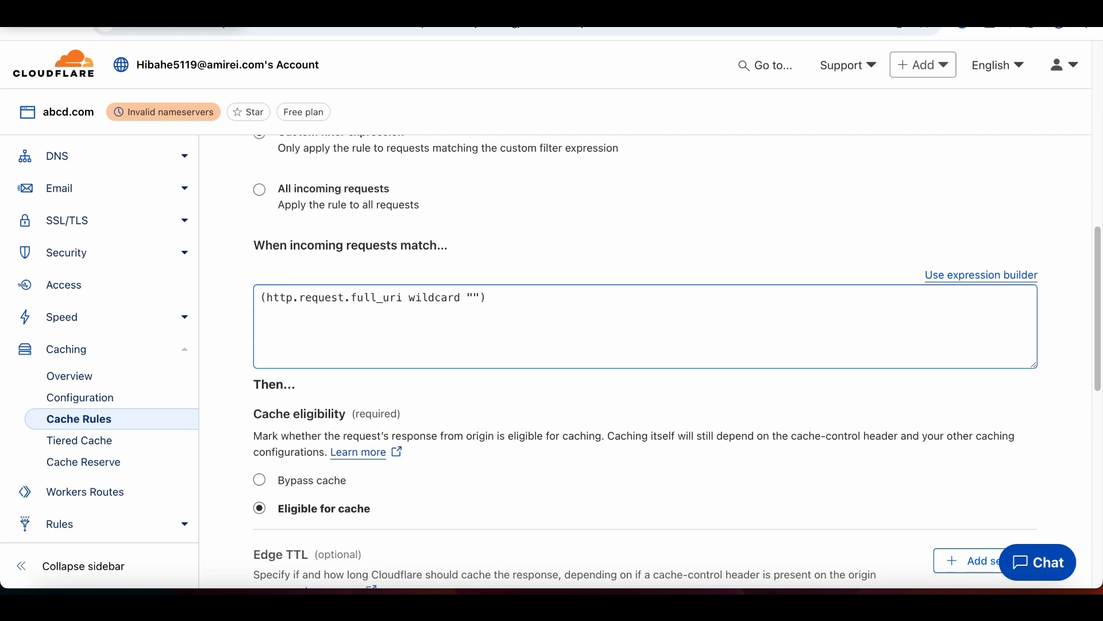
Step: Review the rule's cache eligibility, Edge TTL, Browser TTL, cache key, stale content, ETag and origin error page settings
{"action": "scroll", "coordinate": [644, 357], "scroll_direction": "down", "scroll_amount": 3}
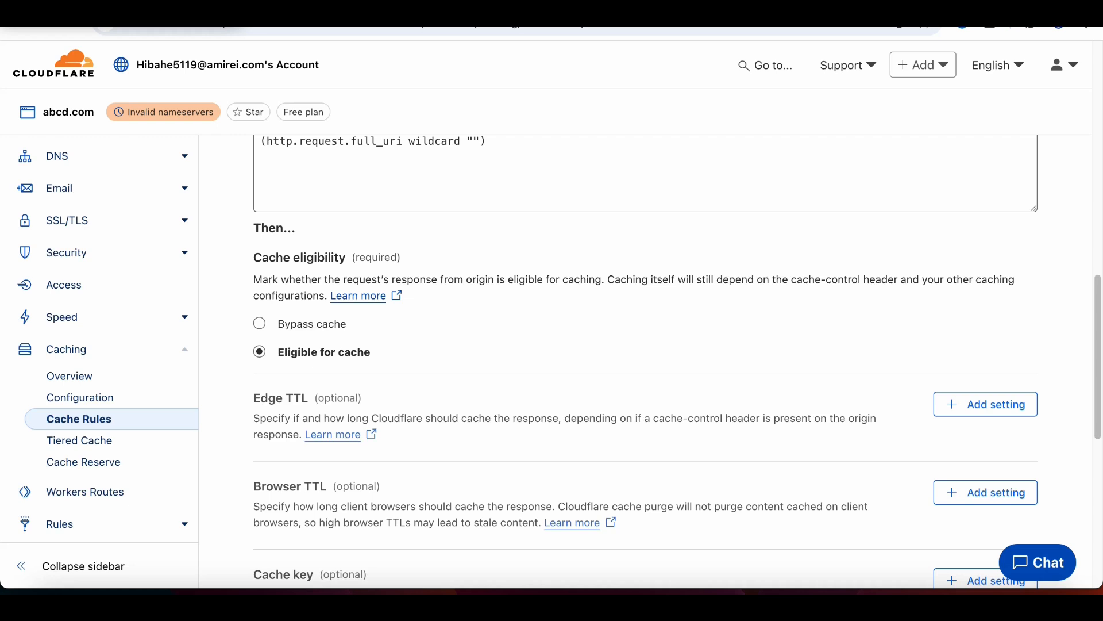
{"action": "scroll", "coordinate": [643, 362], "scroll_direction": "down", "scroll_amount": 3}
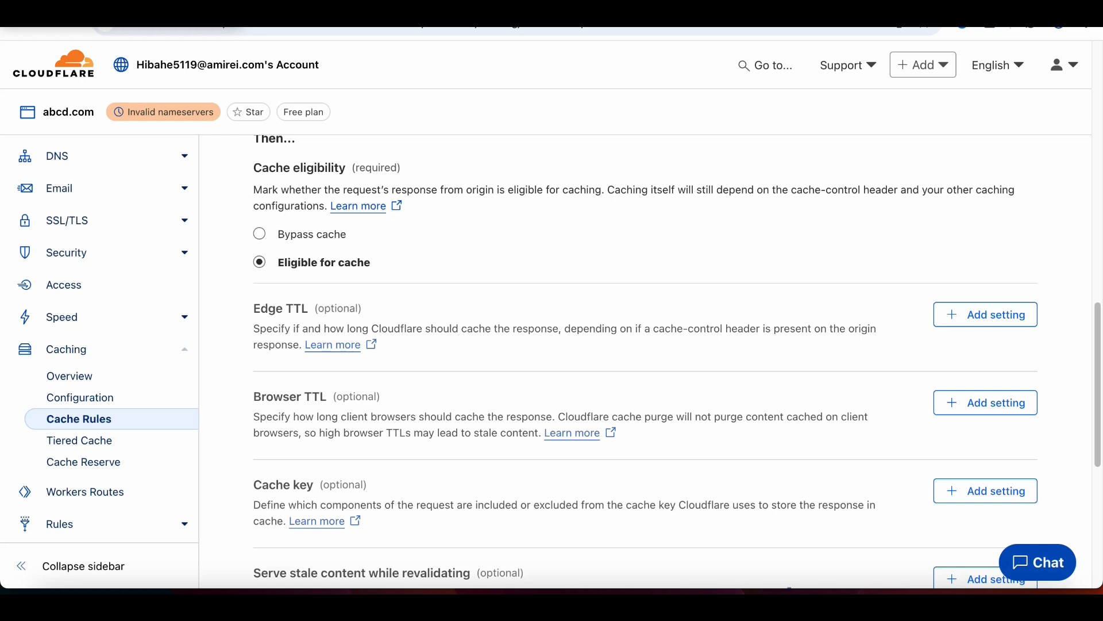
{"action": "scroll", "coordinate": [677, 361], "scroll_direction": "down", "scroll_amount": 1}
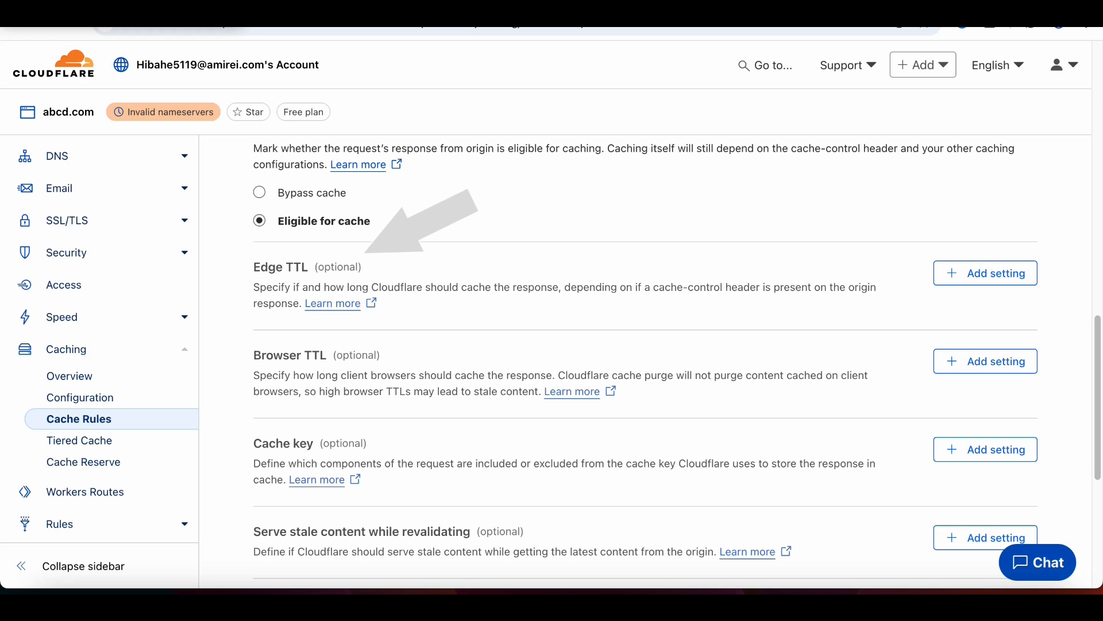
{"action": "scroll", "coordinate": [676, 361], "scroll_direction": "down", "scroll_amount": 1}
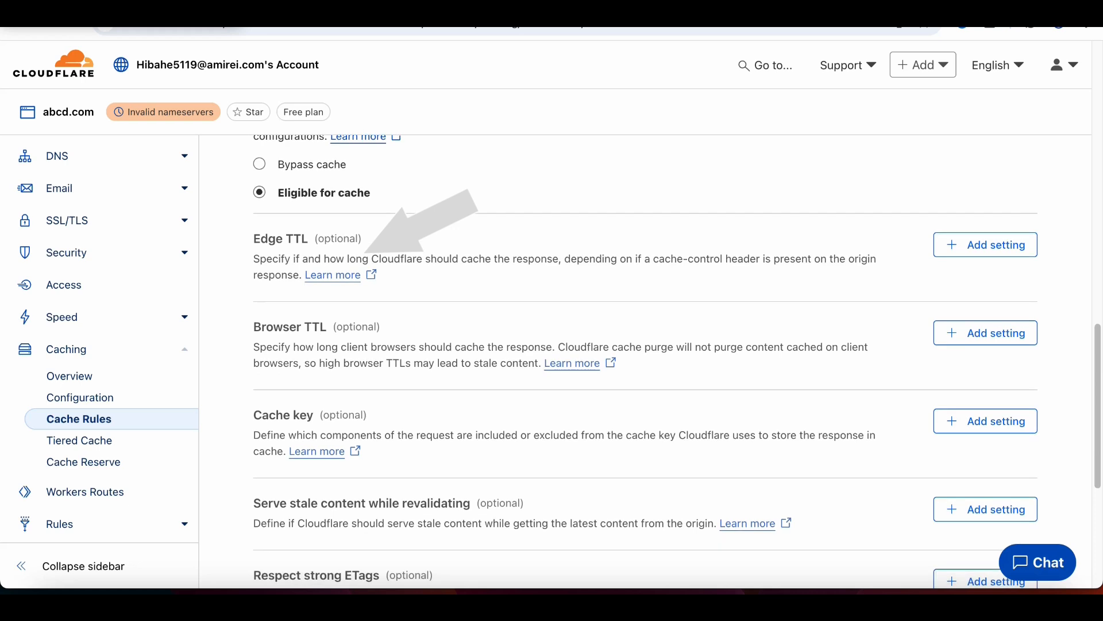
{"action": "scroll", "coordinate": [677, 361], "scroll_direction": "down", "scroll_amount": 1}
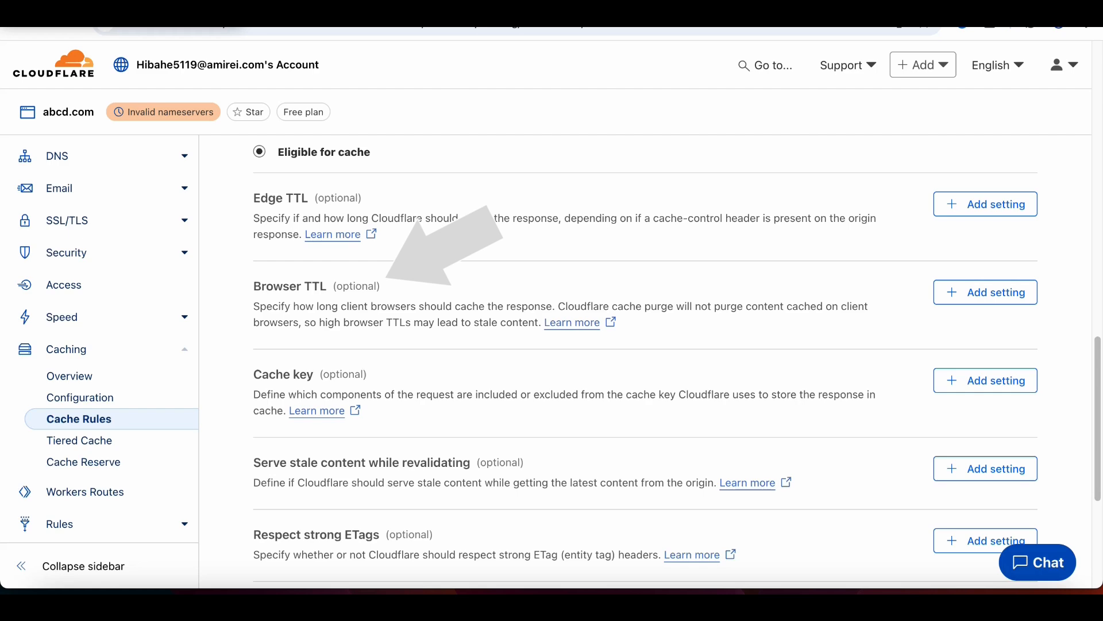
{"action": "scroll", "coordinate": [644, 362], "scroll_direction": "down", "scroll_amount": 5}
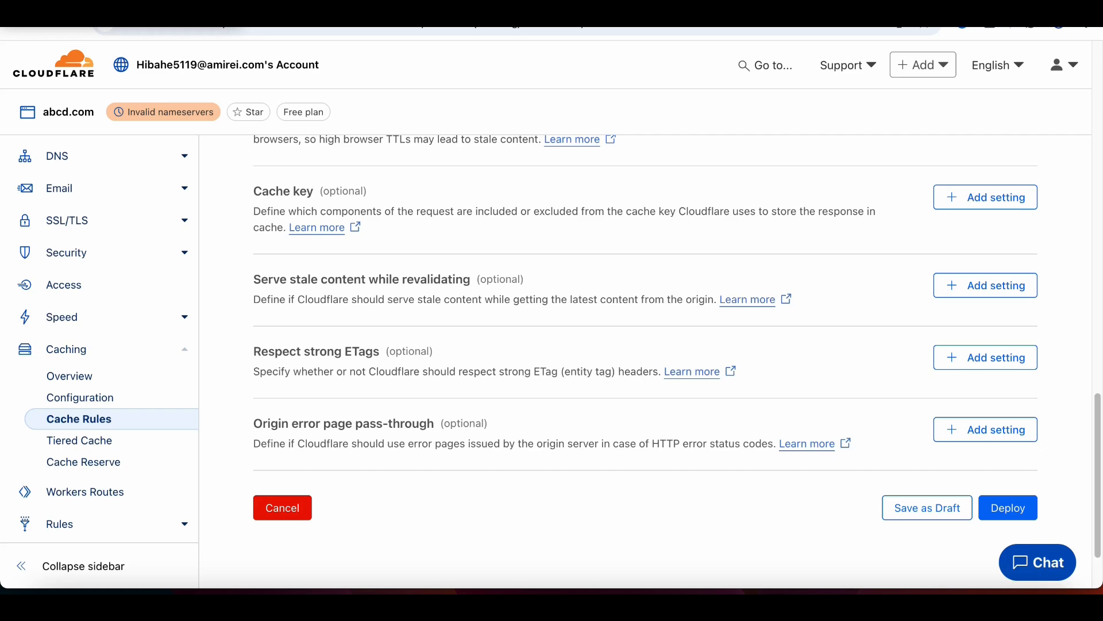
{"action": "scroll", "coordinate": [644, 345], "scroll_direction": "up", "scroll_amount": 10}
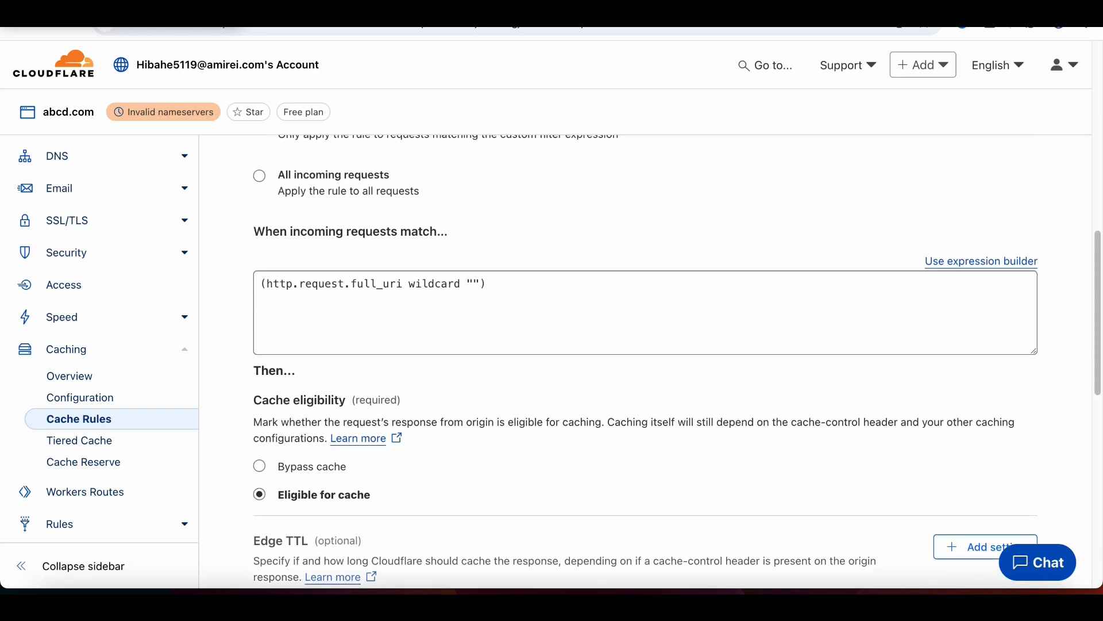
{"action": "scroll", "coordinate": [643, 345], "scroll_direction": "up", "scroll_amount": 1}
{"action": "scroll", "coordinate": [644, 345], "scroll_direction": "up", "scroll_amount": 6}
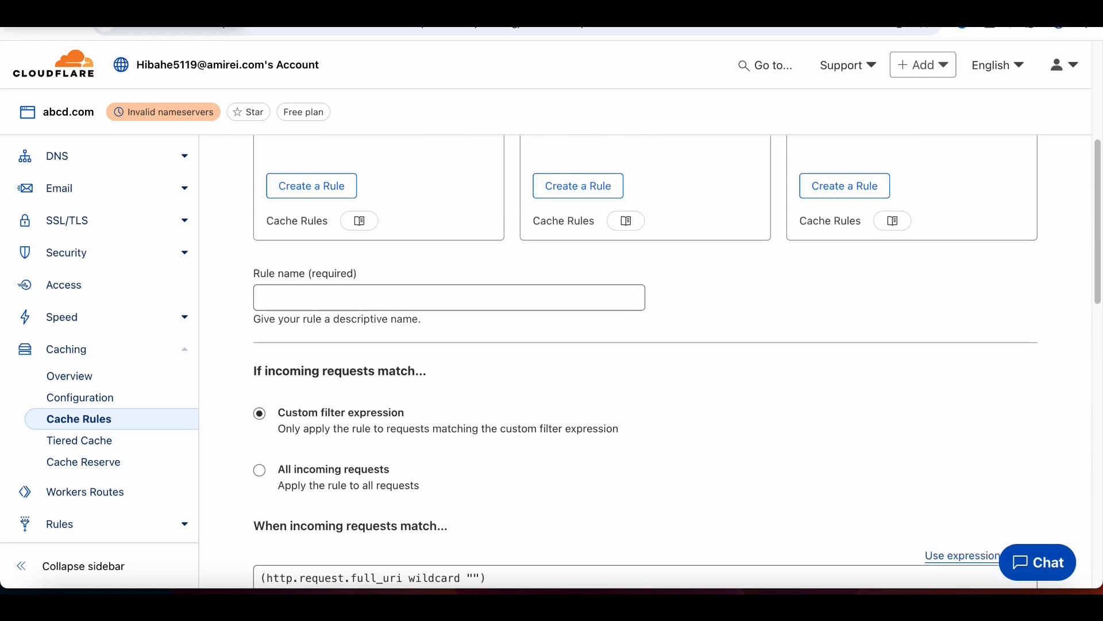
Step: Name the cache rule "staticcachingassets"
{"action": "scroll", "coordinate": [643, 345], "scroll_direction": "up", "scroll_amount": 1}
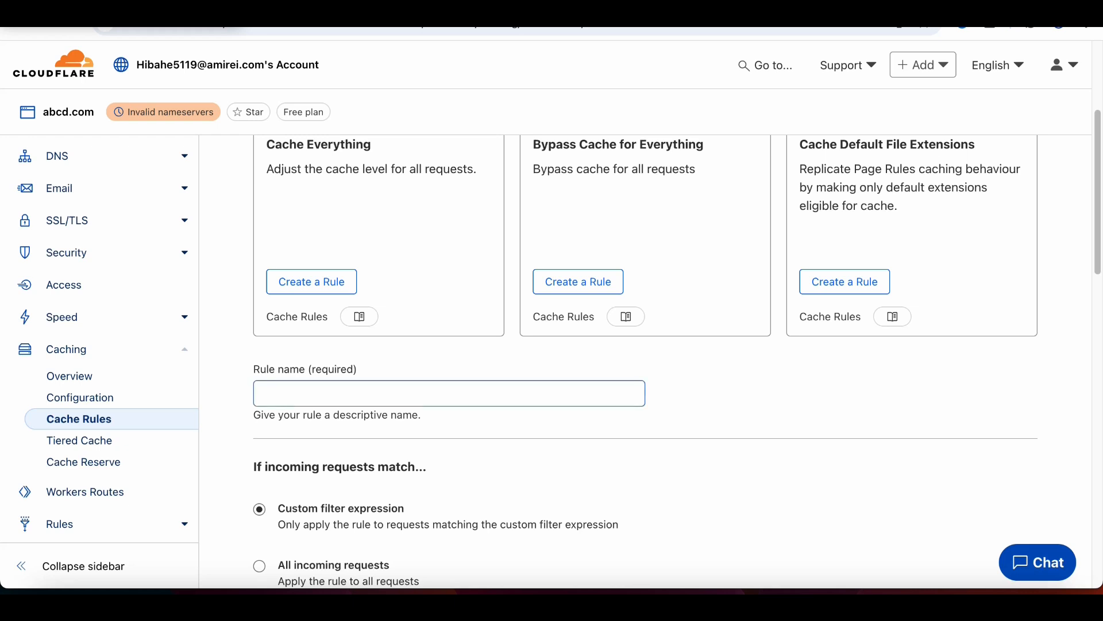
{"action": "left_click", "coordinate": [368, 393]}
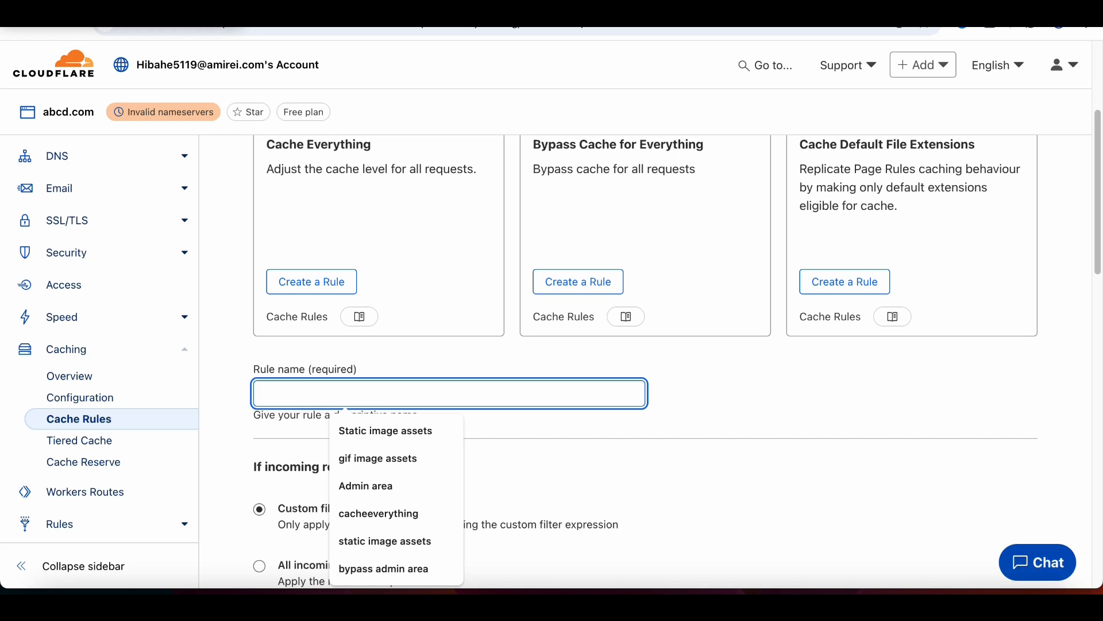
{"action": "type", "text": "static"}
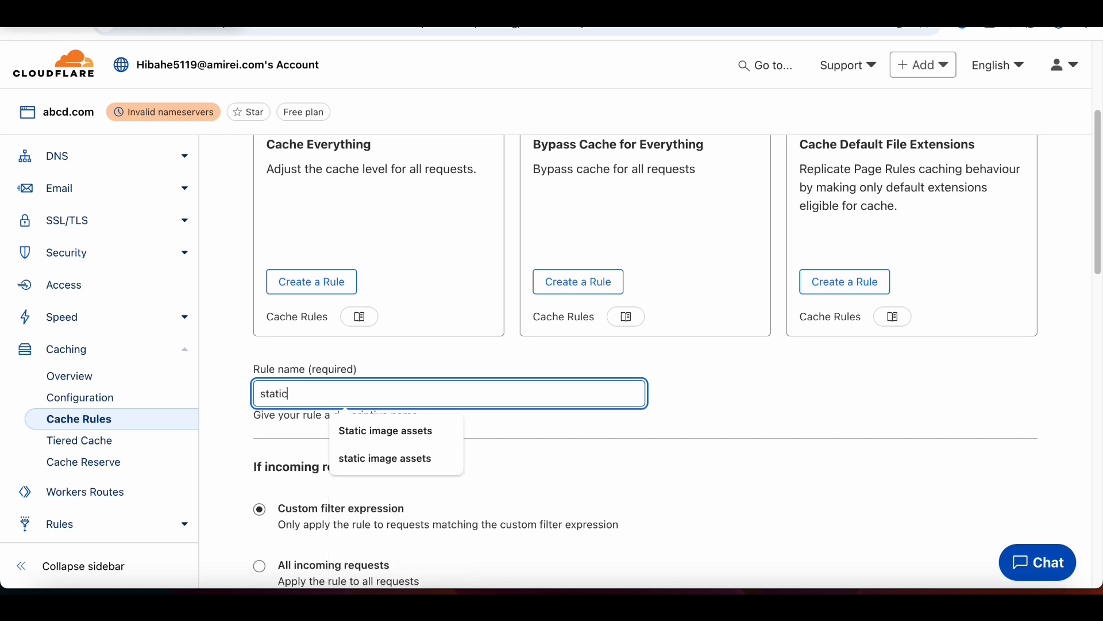
{"action": "type", "text": "cachingassets"}
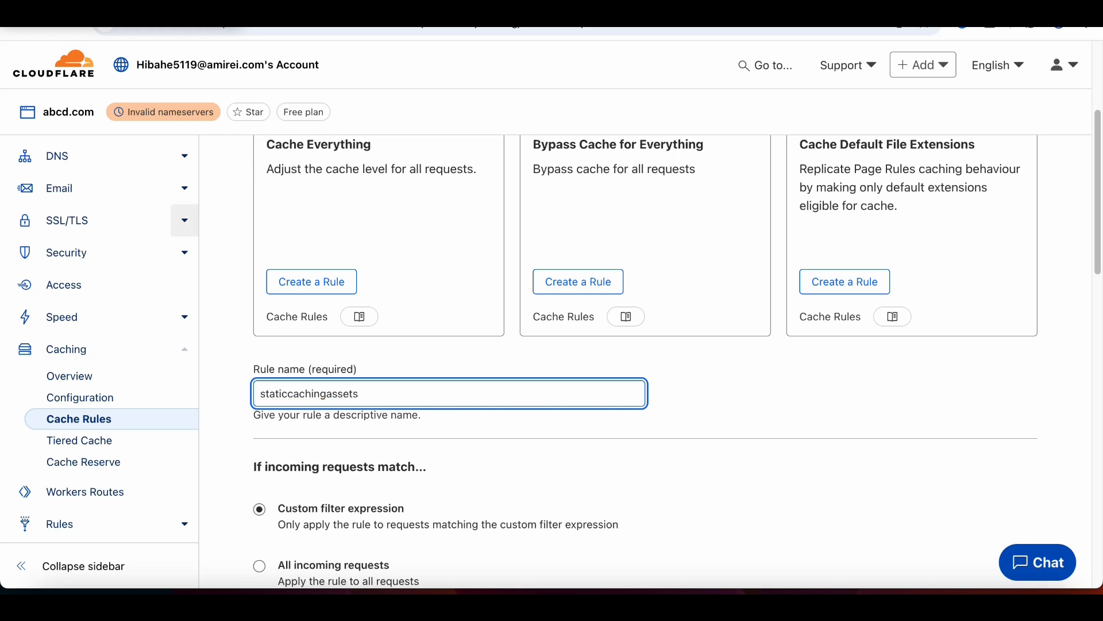
Step: Replace the filter expression with a first line reading (http.request.uri.path extension eq "css" or
{"action": "scroll", "coordinate": [676, 348], "scroll_direction": "down", "scroll_amount": 1}
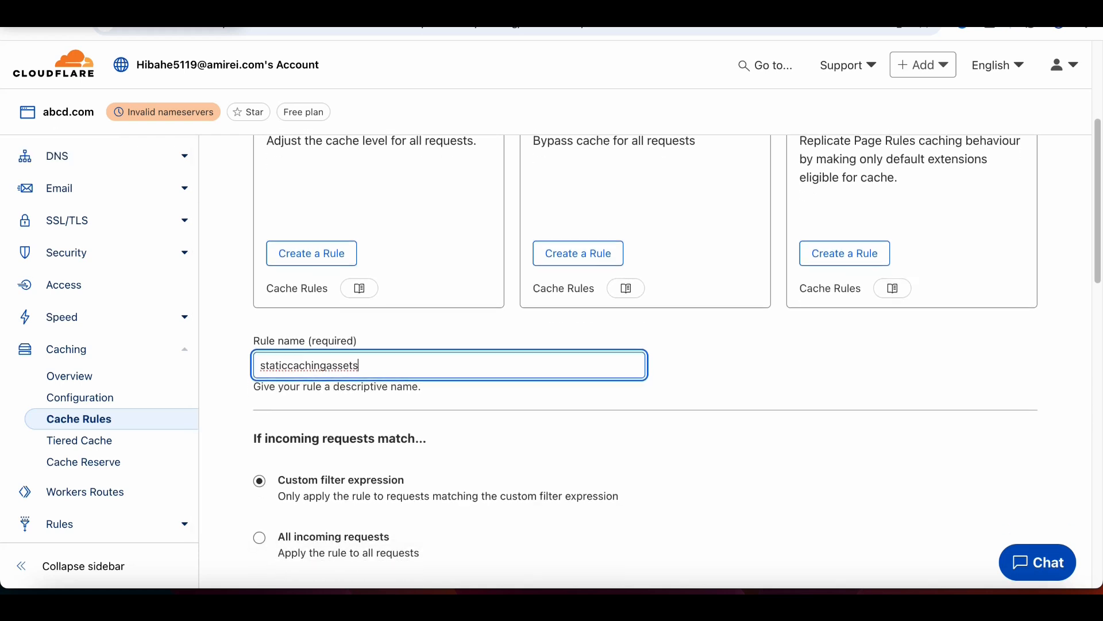
{"action": "scroll", "coordinate": [676, 361], "scroll_direction": "down", "scroll_amount": 5}
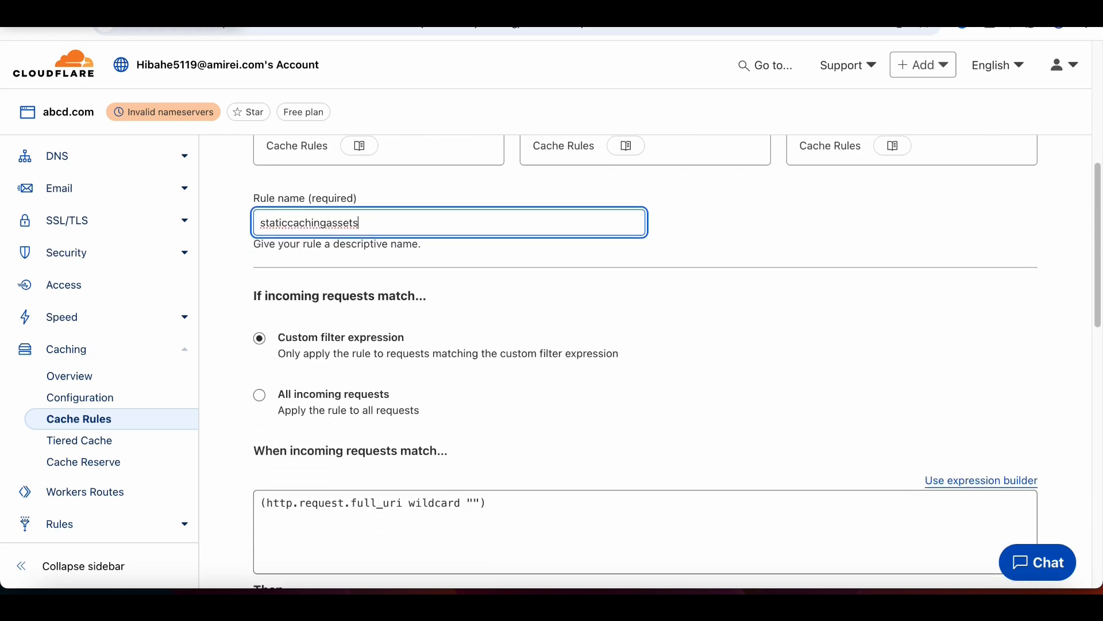
{"action": "scroll", "coordinate": [676, 361], "scroll_direction": "down", "scroll_amount": 5}
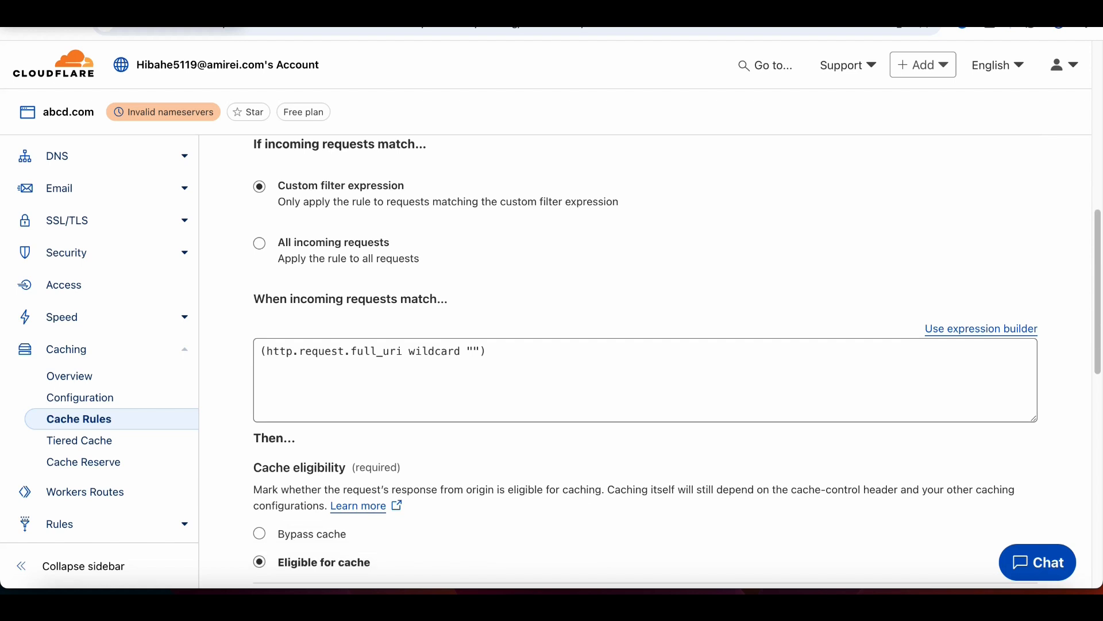
{"action": "left_click", "coordinate": [575, 373]}
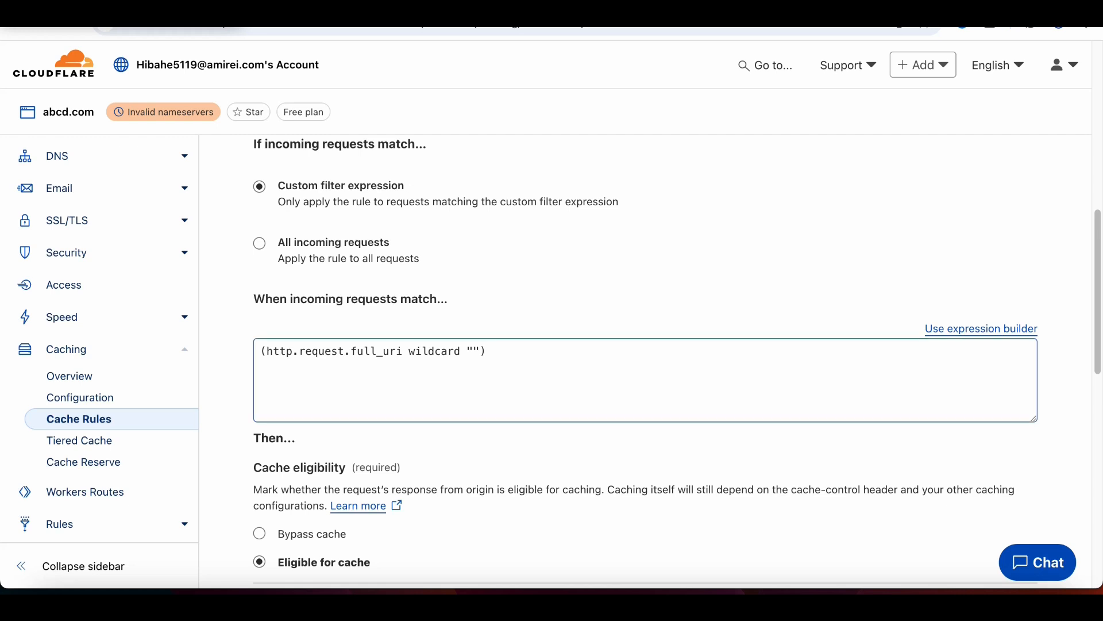
{"action": "left_click_drag", "start_coordinate": [488, 351], "coordinate": [260, 351]}
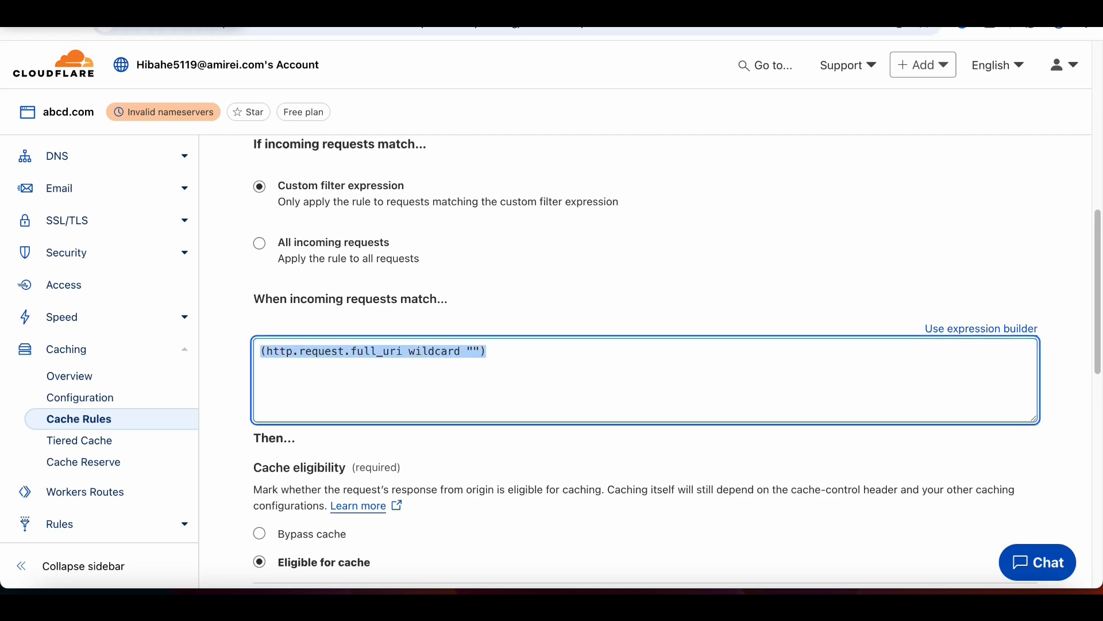
{"action": "type", "text": "("}
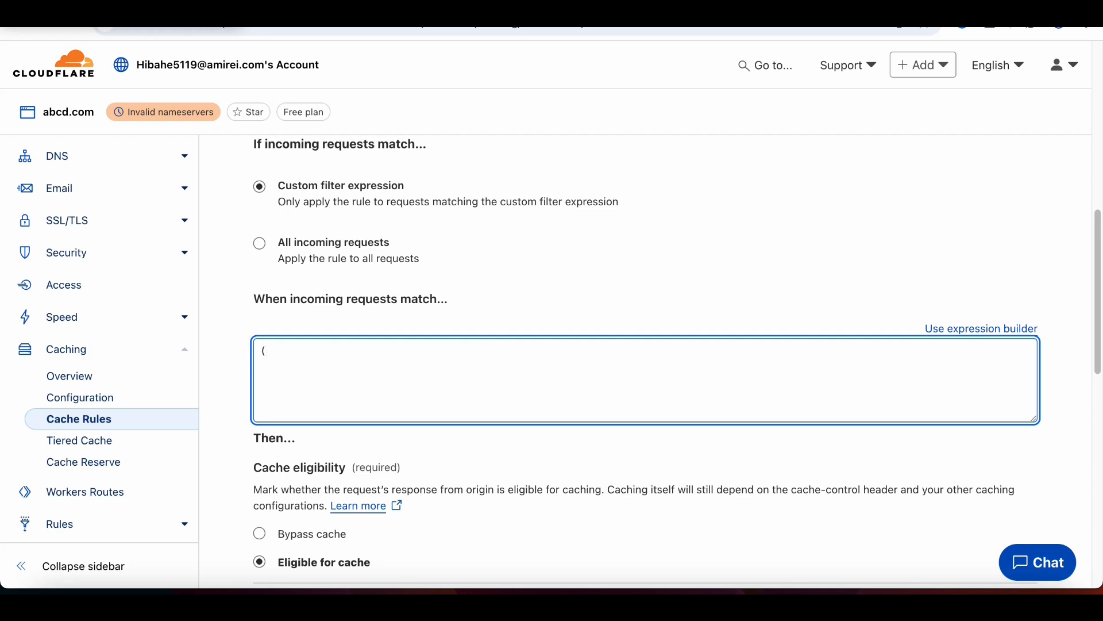
{"action": "type", "text": "http.request.uri.path extensi"}
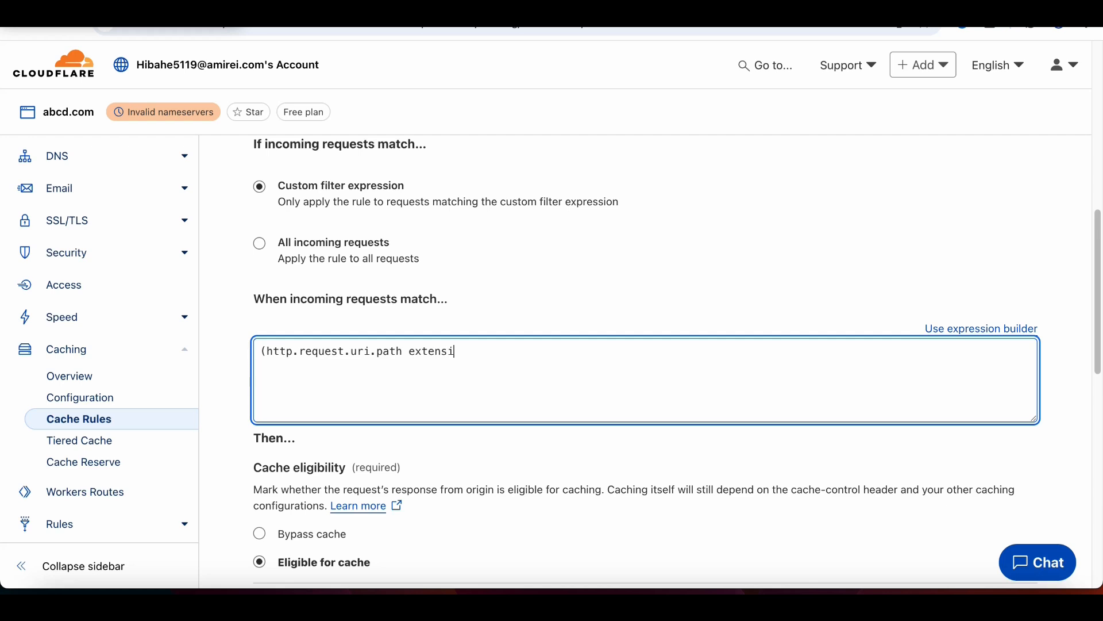
{"action": "type", "text": "on eq \"css\""}
{"action": "type", "text": "or"}
{"action": "key", "text": "Return"}
Step: Add a second line to the expression: http.request.uri.path extension eq "js" or
{"action": "type", "text": "http.requestu"}
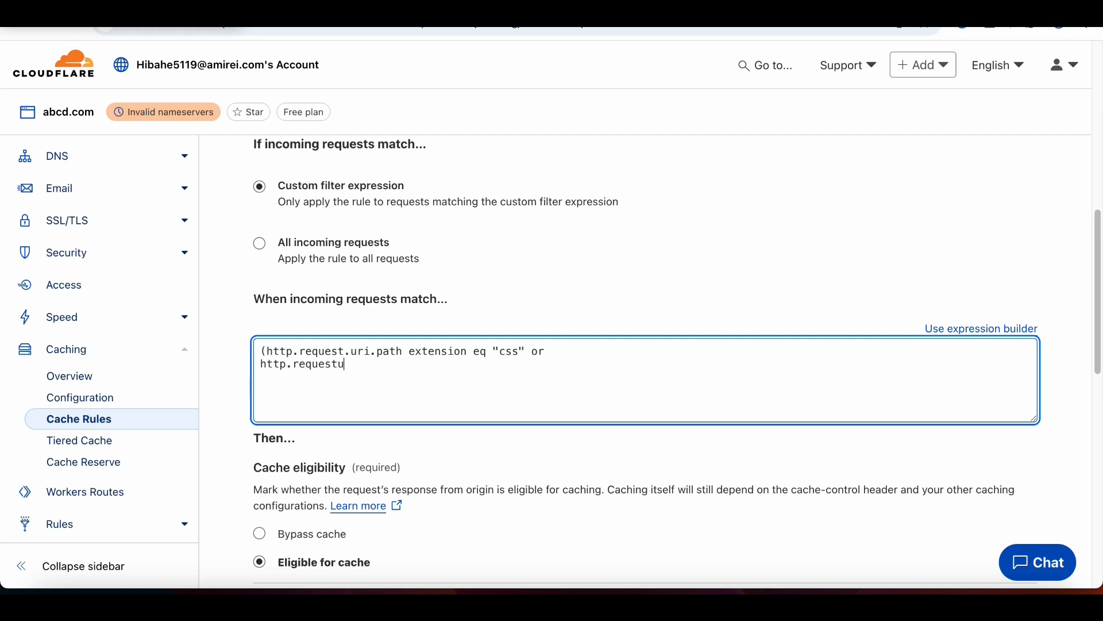
{"action": "key", "text": "BackSpace"}
{"action": "type", "text": ".uri.path extension eq"}
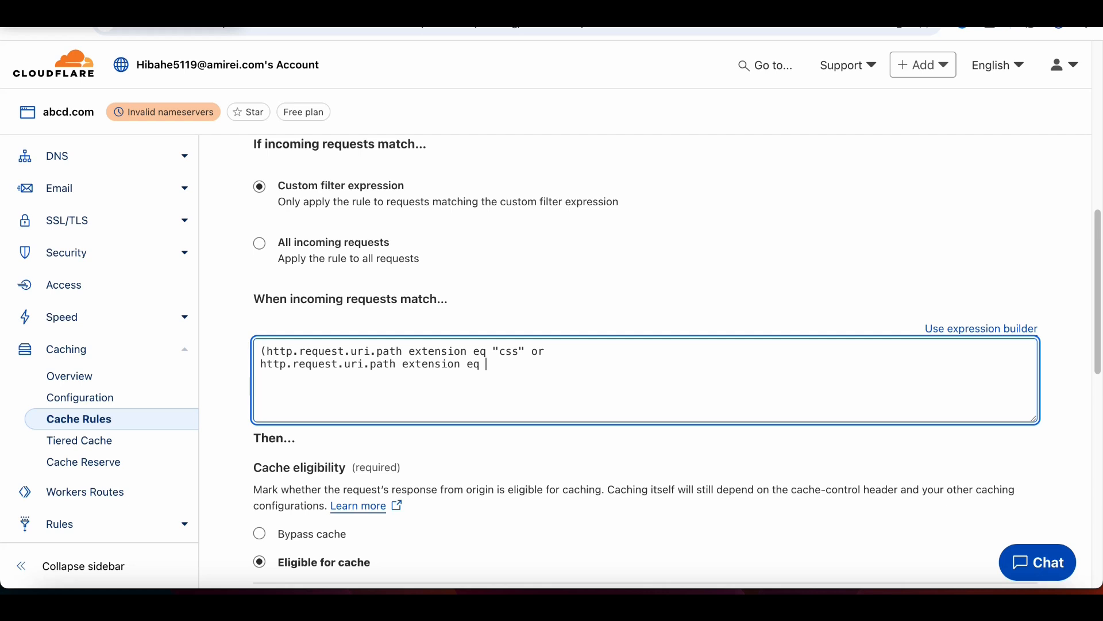
{"action": "type", "text": " \"js"}
{"action": "type", "text": "\" "}
{"action": "type", "text": "or"}
Step: Add a third condition to the expression: http.request.uri.path extension eq "webp"
{"action": "type", "text": "http"}
{"action": "type", "text": ".request."}
{"action": "type", "text": "uri."}
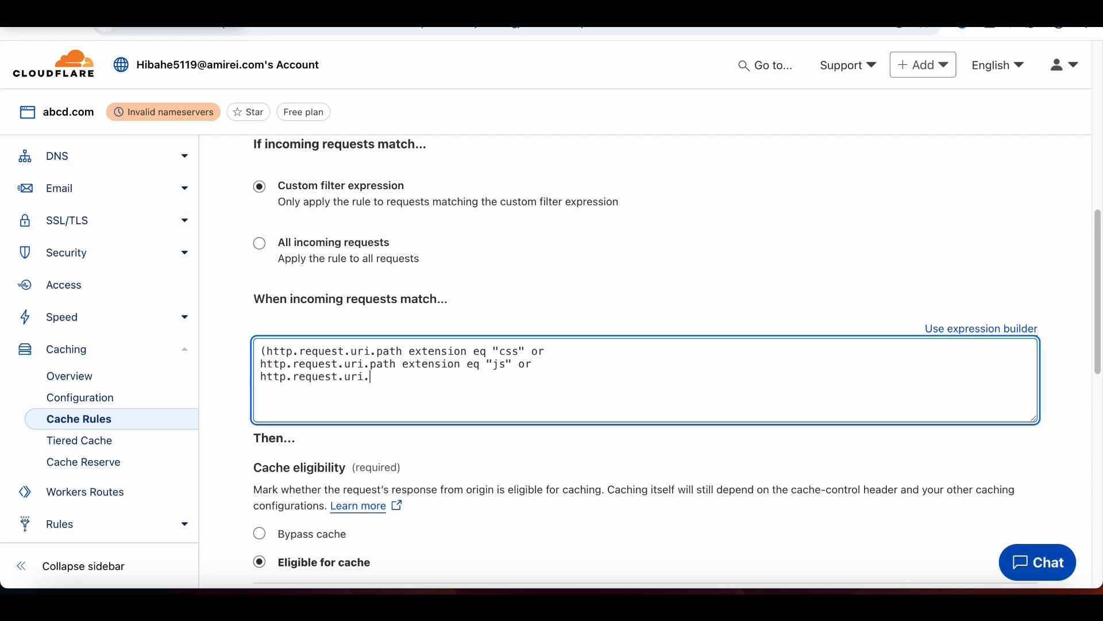
{"action": "type", "text": "path extension eq \"web"}
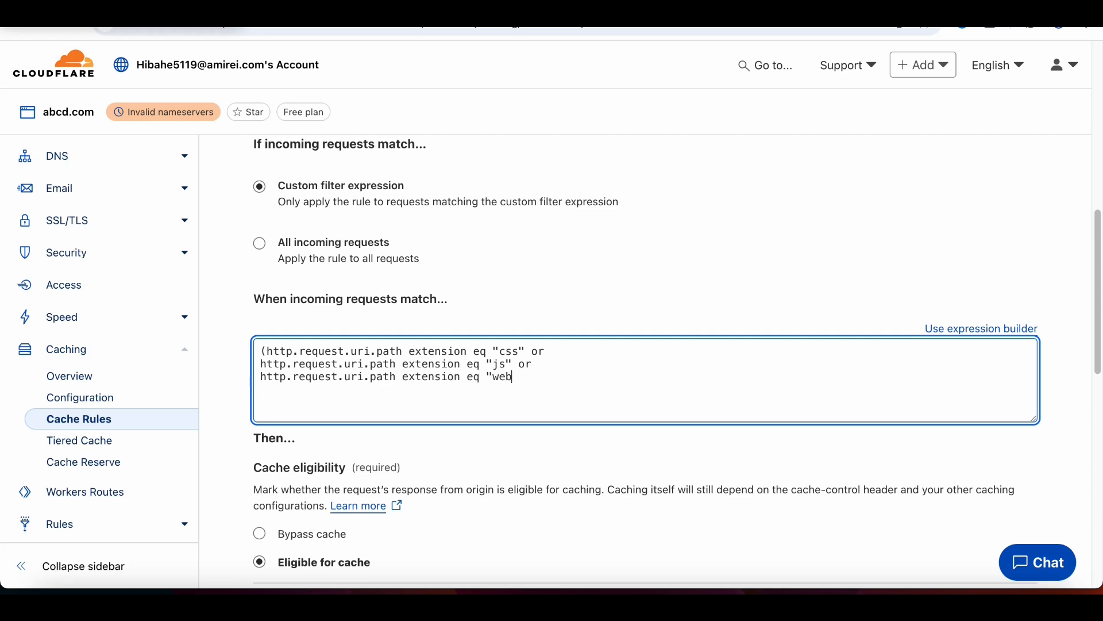
{"action": "type", "text": "p\""}
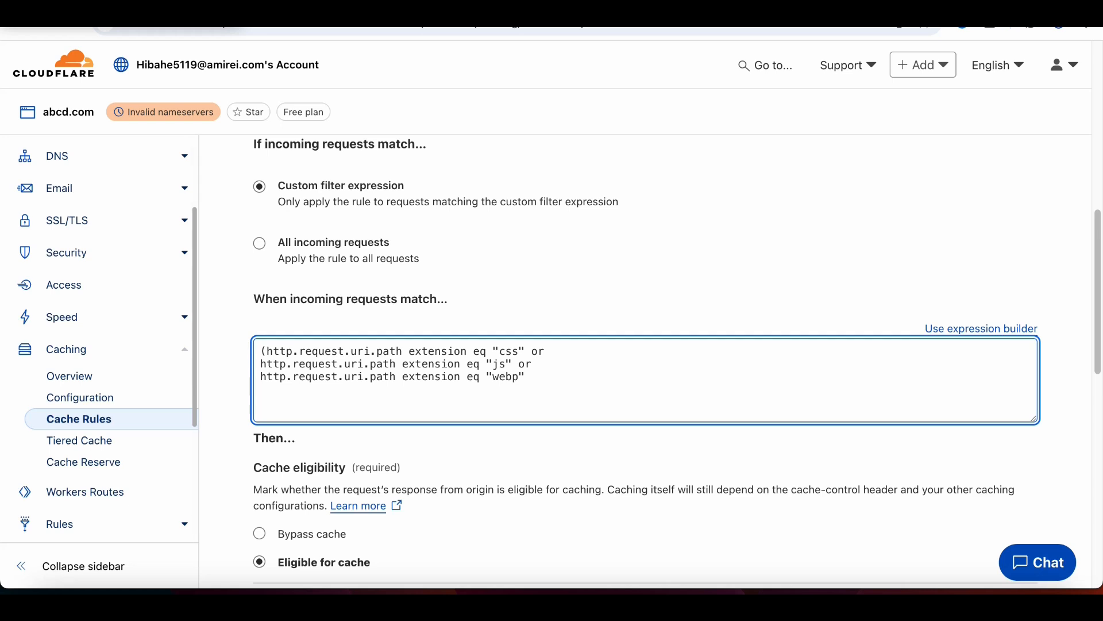
Step: Cut the "webp" condition, paste it back as the third line and close the expression with a parenthesis
{"action": "left_click_drag", "start_coordinate": [525, 377], "coordinate": [261, 377]}
{"action": "key", "text": "super+c"}
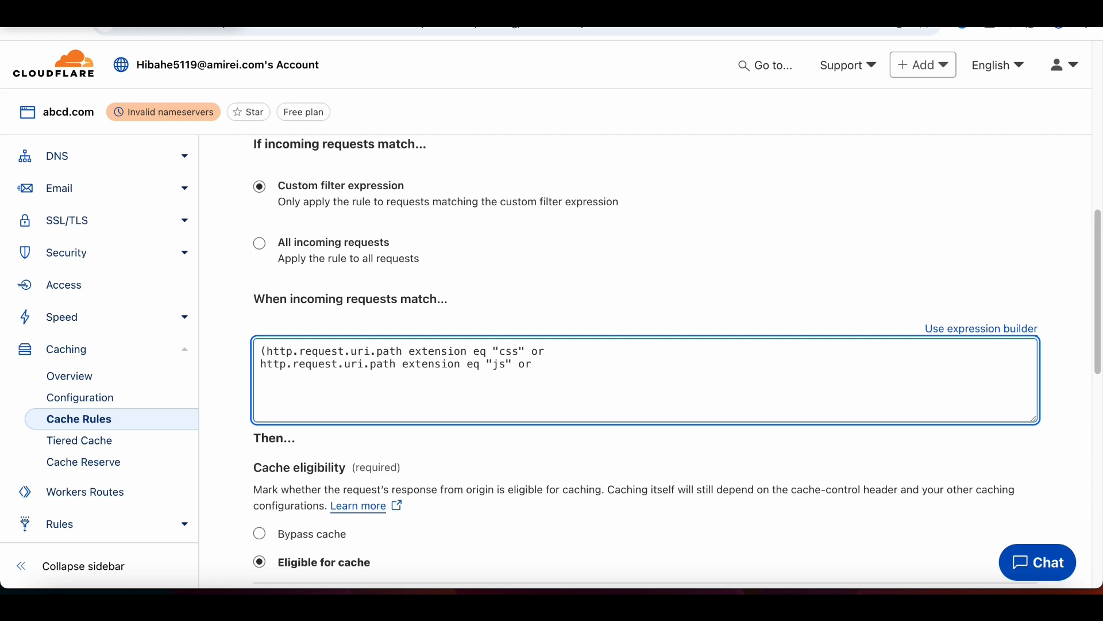
{"action": "key", "text": "Return"}
{"action": "key", "text": "super+v"}
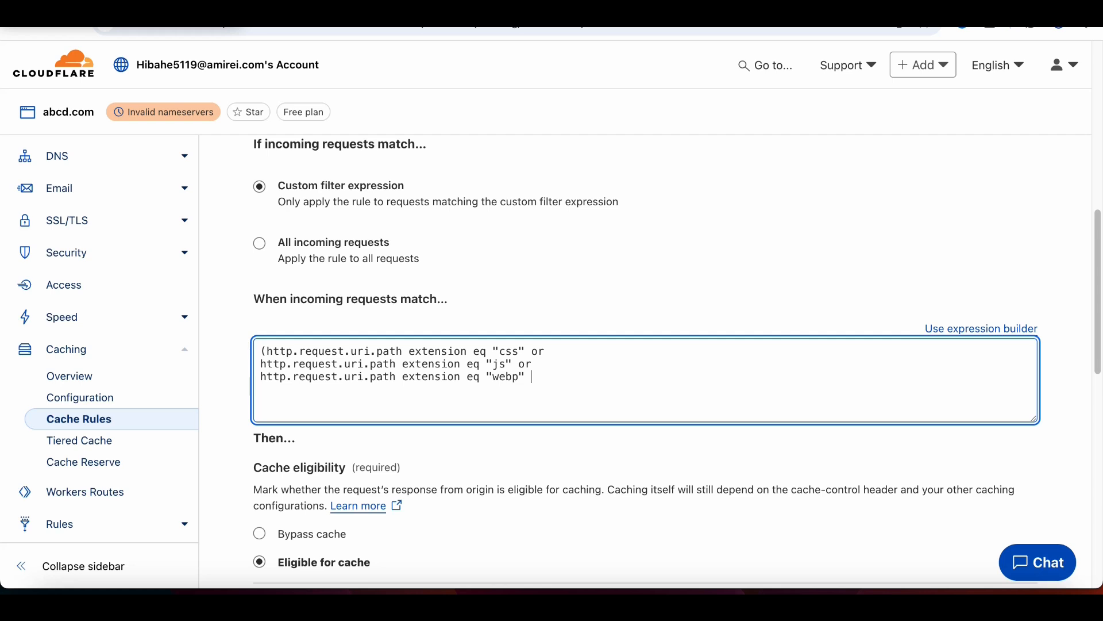
{"action": "type", "text": ")"}
Step: Add an Edge TTL setting that ignores the cache-control header and uses its own TTL
{"action": "scroll", "coordinate": [676, 362], "scroll_direction": "down", "scroll_amount": 2}
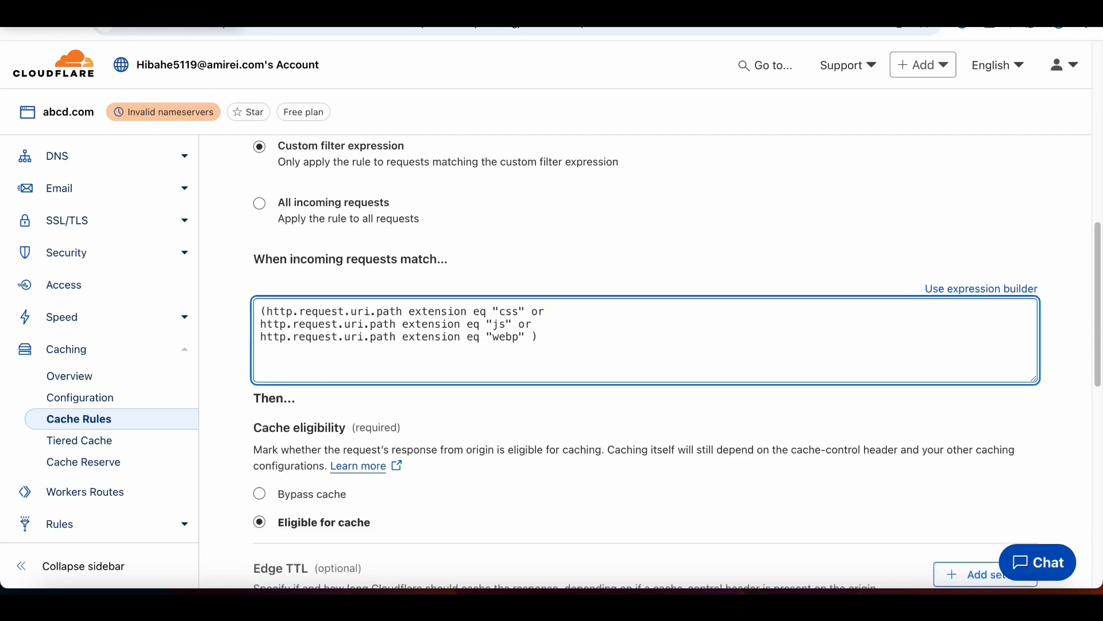
{"action": "scroll", "coordinate": [675, 362], "scroll_direction": "down", "scroll_amount": 3}
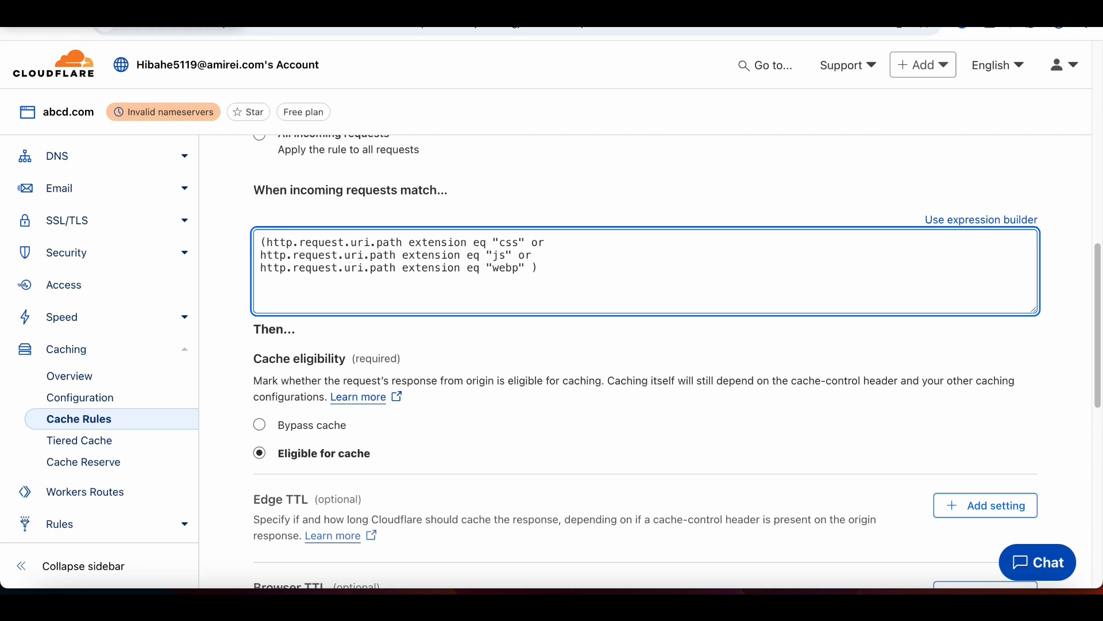
{"action": "scroll", "coordinate": [358, 396], "scroll_direction": "down", "scroll_amount": 3}
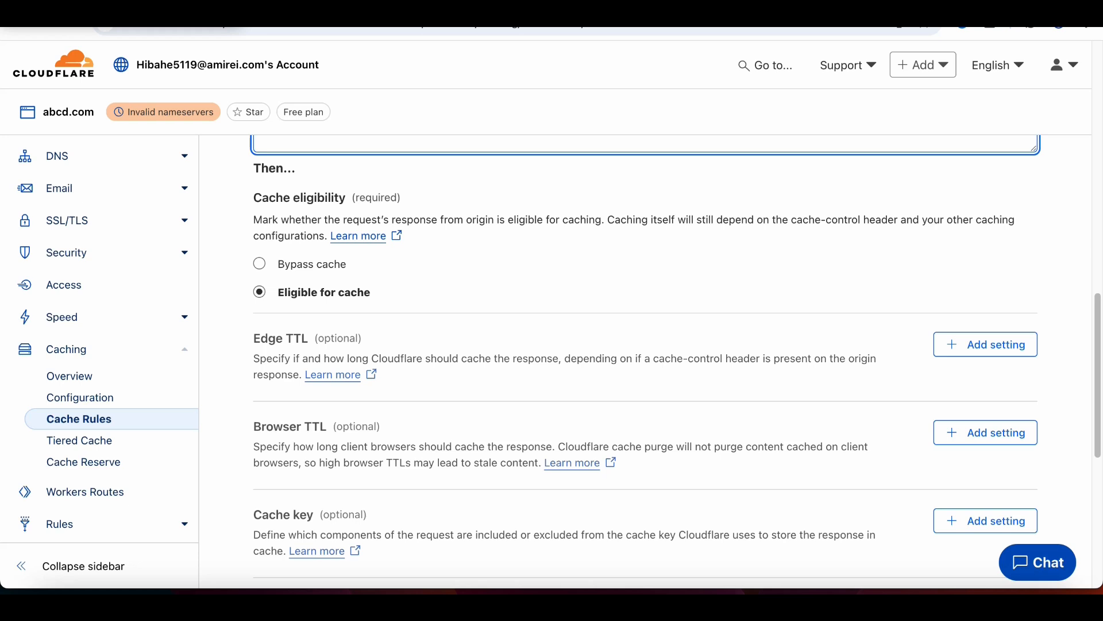
{"action": "left_click", "coordinate": [985, 344]}
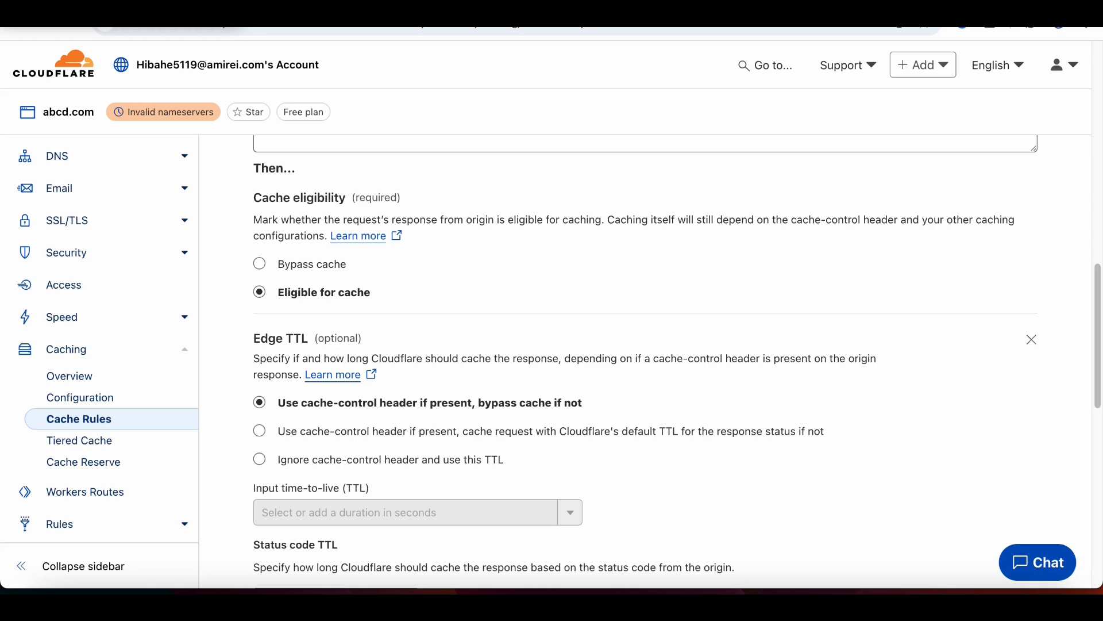
{"action": "scroll", "coordinate": [677, 362], "scroll_direction": "down", "scroll_amount": 4}
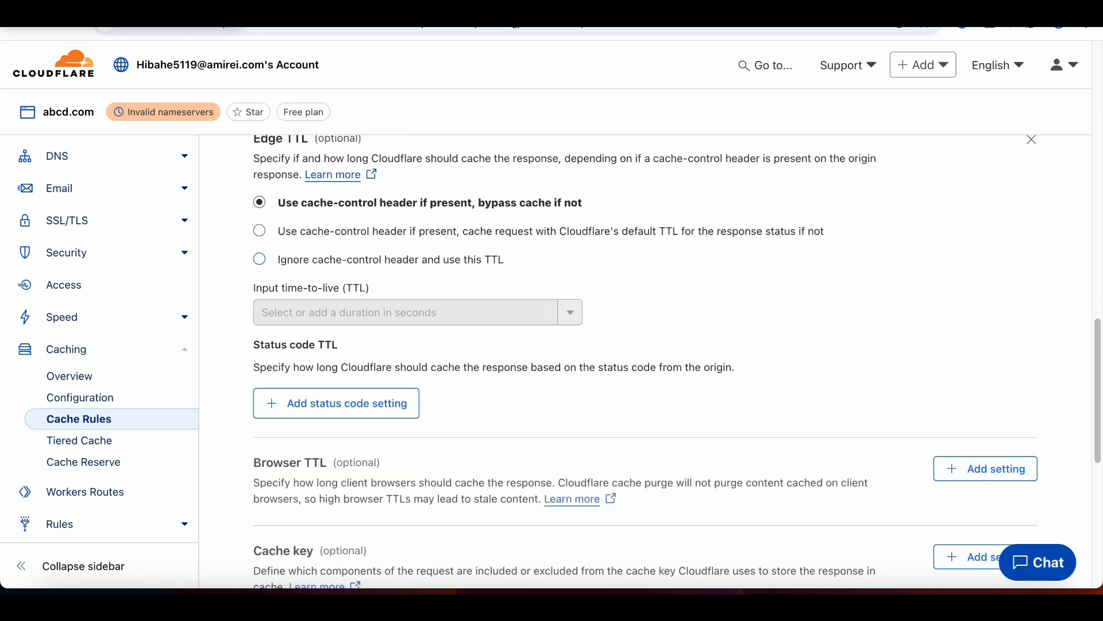
{"action": "left_click", "coordinate": [260, 259]}
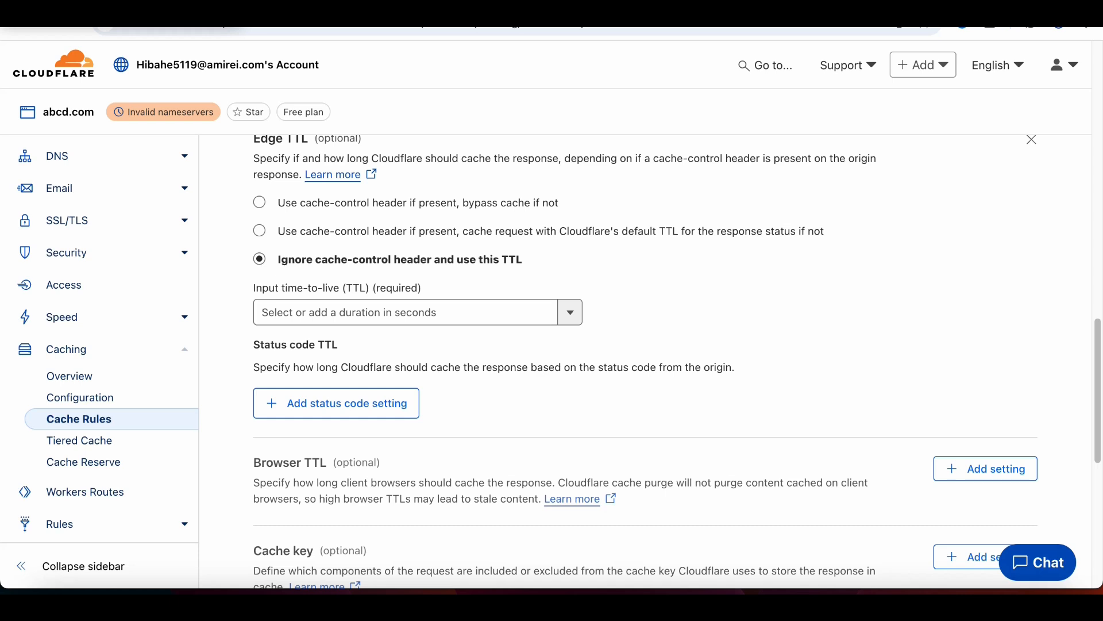
Step: Look through the available Edge TTL durations and set the time-to-live to 1 day
{"action": "left_click", "coordinate": [418, 312]}
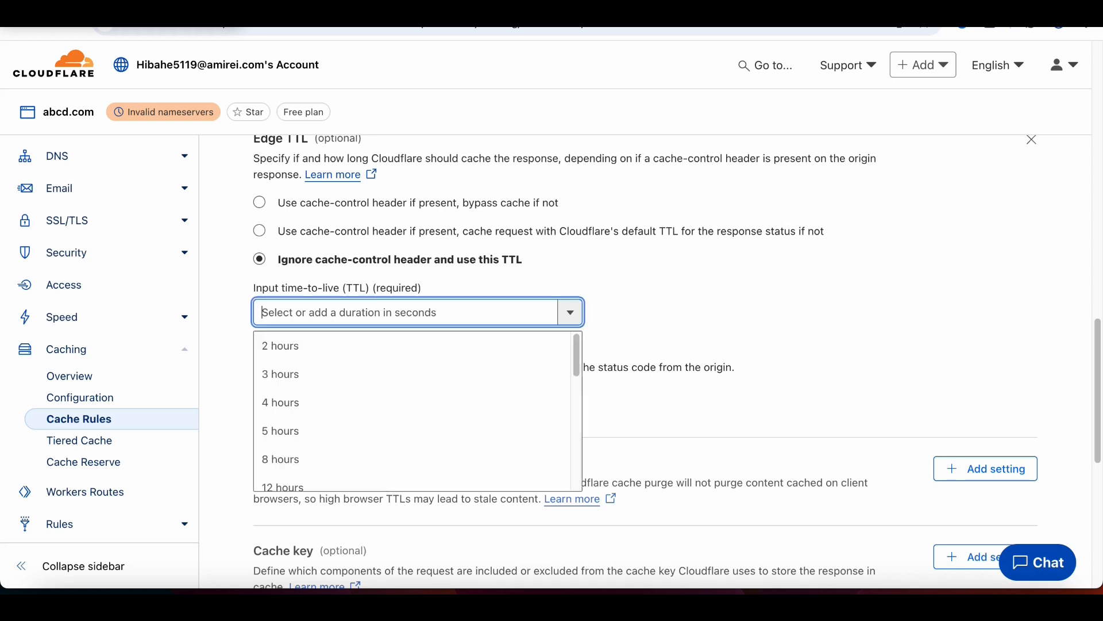
{"action": "scroll", "coordinate": [412, 402], "scroll_direction": "down", "scroll_amount": 1}
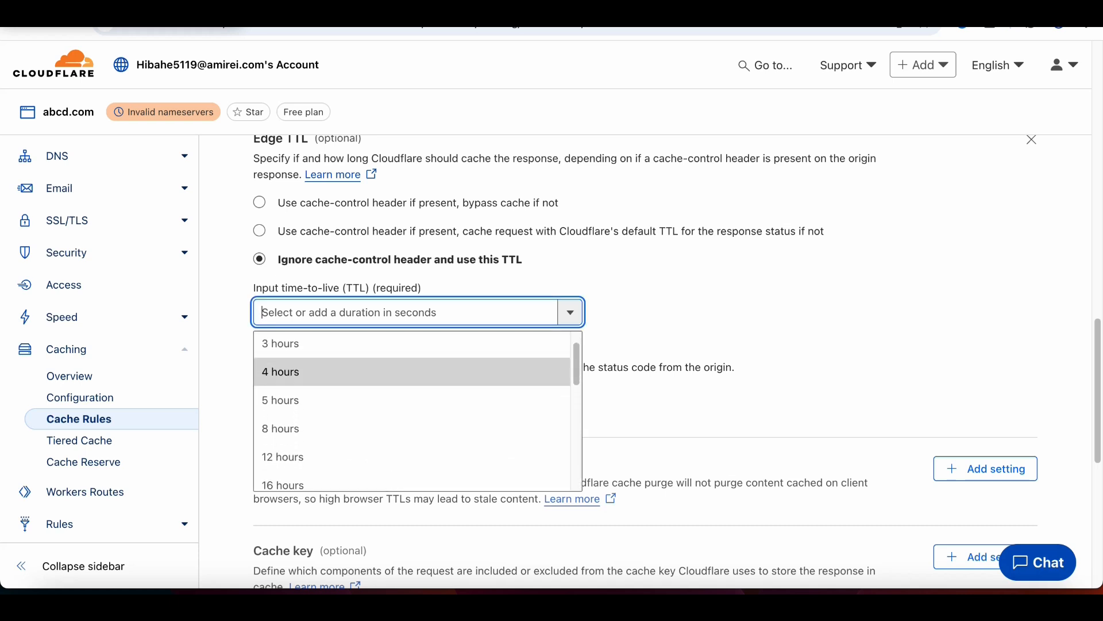
{"action": "scroll", "coordinate": [412, 403], "scroll_direction": "up", "scroll_amount": 1}
{"action": "scroll", "coordinate": [412, 402], "scroll_direction": "down", "scroll_amount": 1}
{"action": "scroll", "coordinate": [412, 403], "scroll_direction": "down", "scroll_amount": 3}
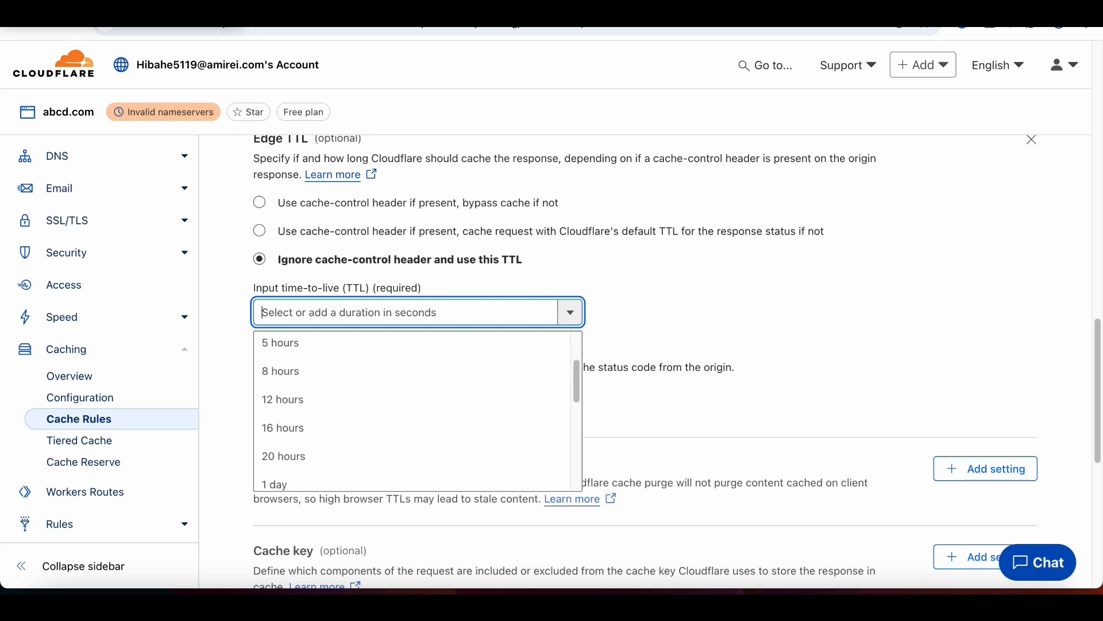
{"action": "scroll", "coordinate": [412, 402], "scroll_direction": "up", "scroll_amount": 3}
{"action": "scroll", "coordinate": [412, 402], "scroll_direction": "down", "scroll_amount": 3}
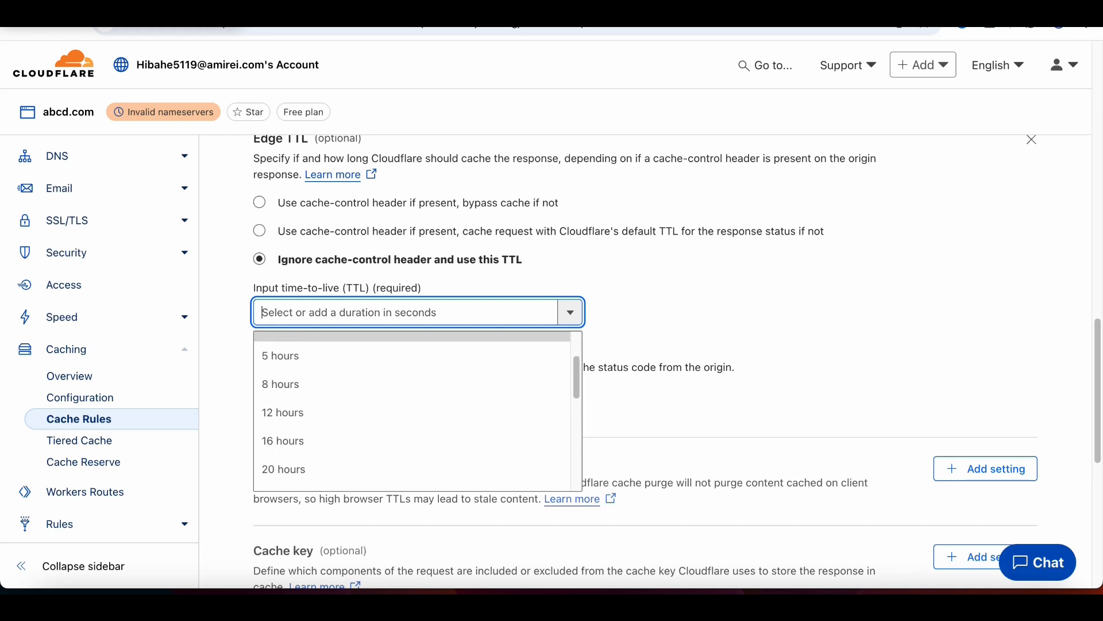
{"action": "scroll", "coordinate": [412, 342], "scroll_direction": "down", "scroll_amount": 2}
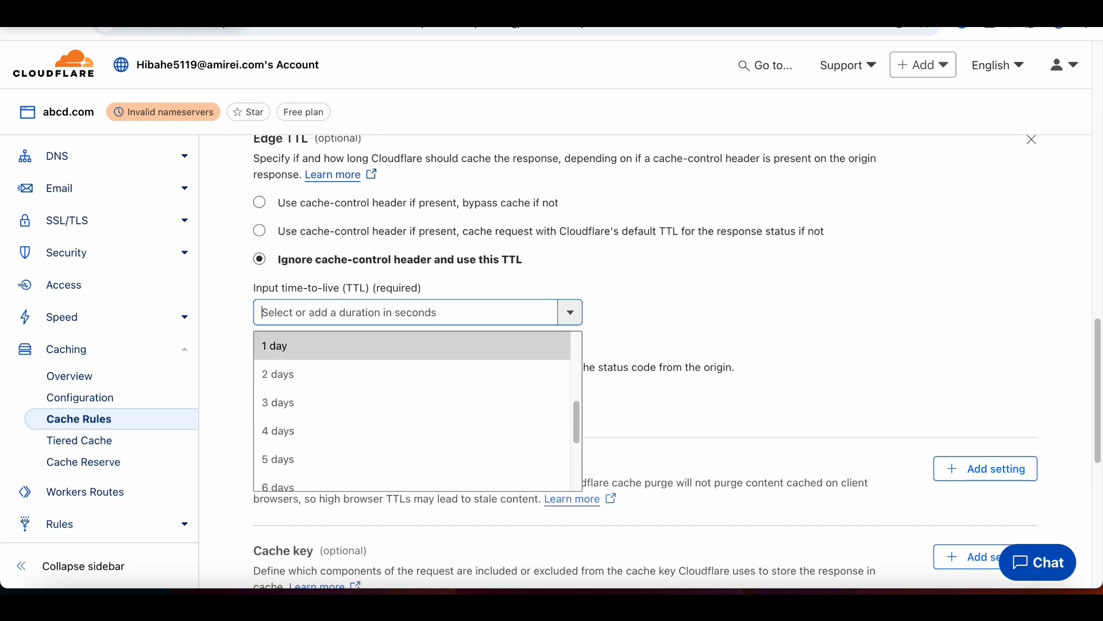
{"action": "left_click", "coordinate": [412, 344]}
Step: Add a Browser TTL setting that overrides the origin with a time-to-live of 1 month
{"action": "scroll", "coordinate": [633, 362], "scroll_direction": "down", "scroll_amount": 4}
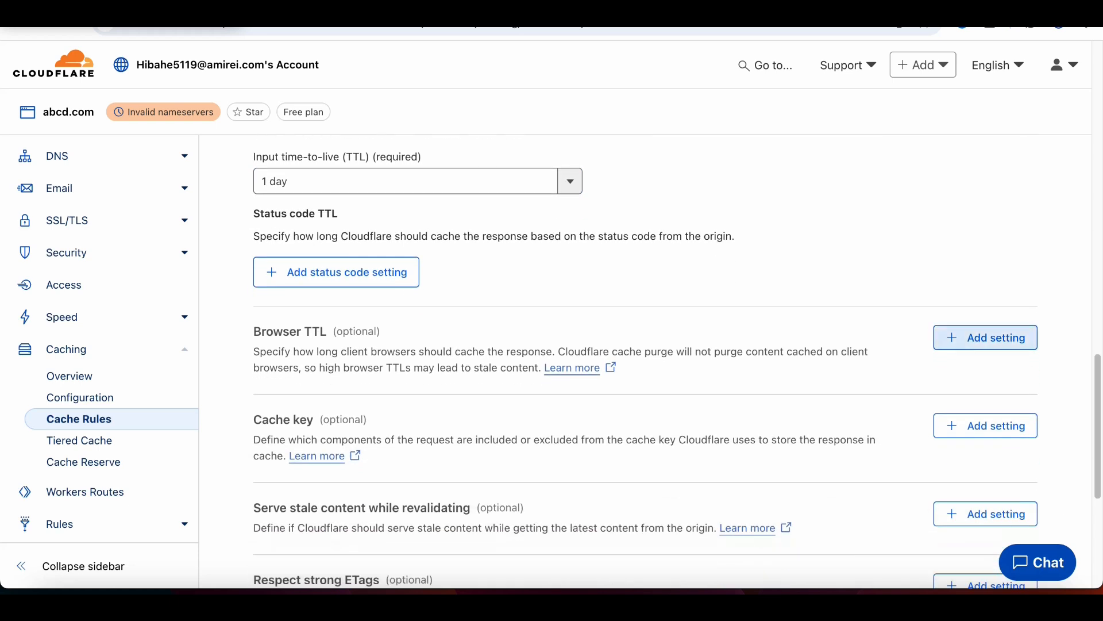
{"action": "left_click", "coordinate": [986, 337]}
{"action": "scroll", "coordinate": [633, 362], "scroll_direction": "down", "scroll_amount": 3}
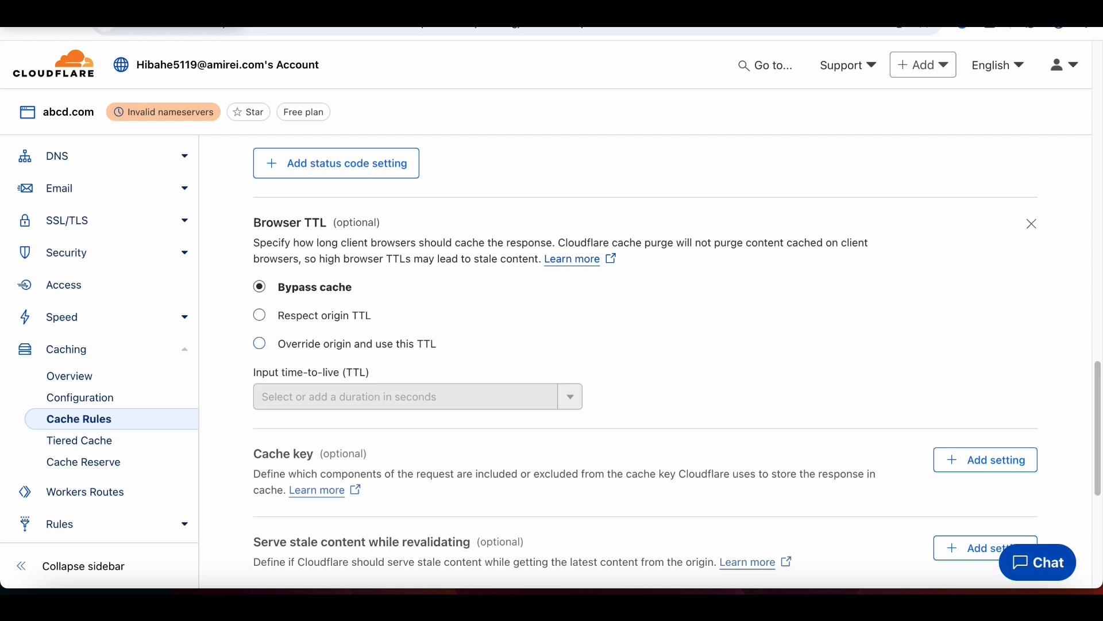
{"action": "left_click", "coordinate": [260, 343]}
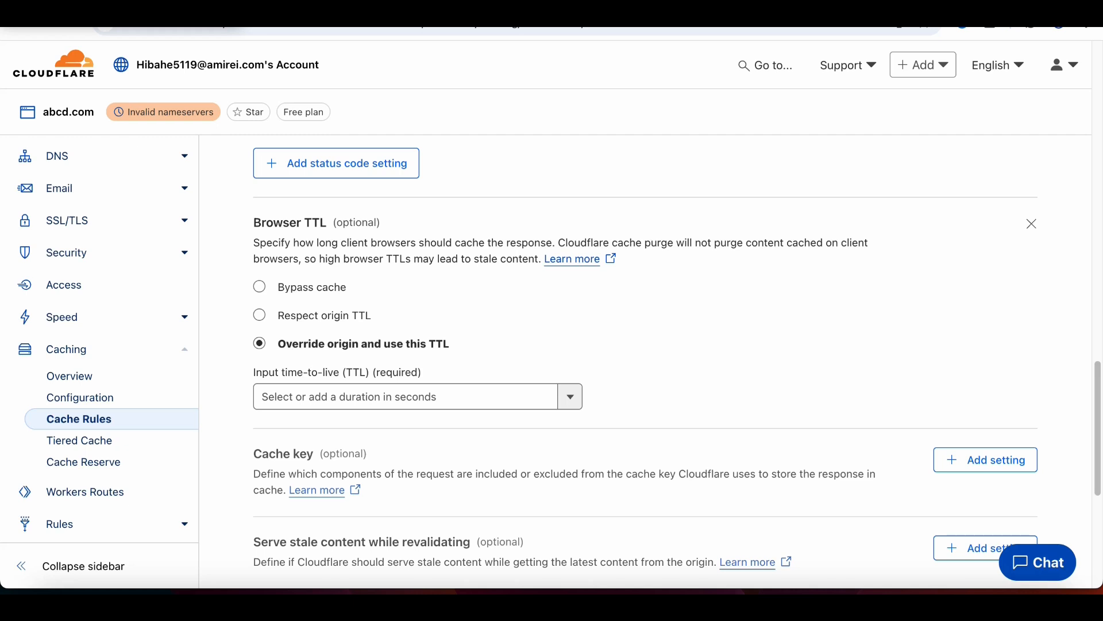
{"action": "left_click", "coordinate": [405, 396]}
{"action": "scroll", "coordinate": [406, 485], "scroll_direction": "down", "scroll_amount": 3}
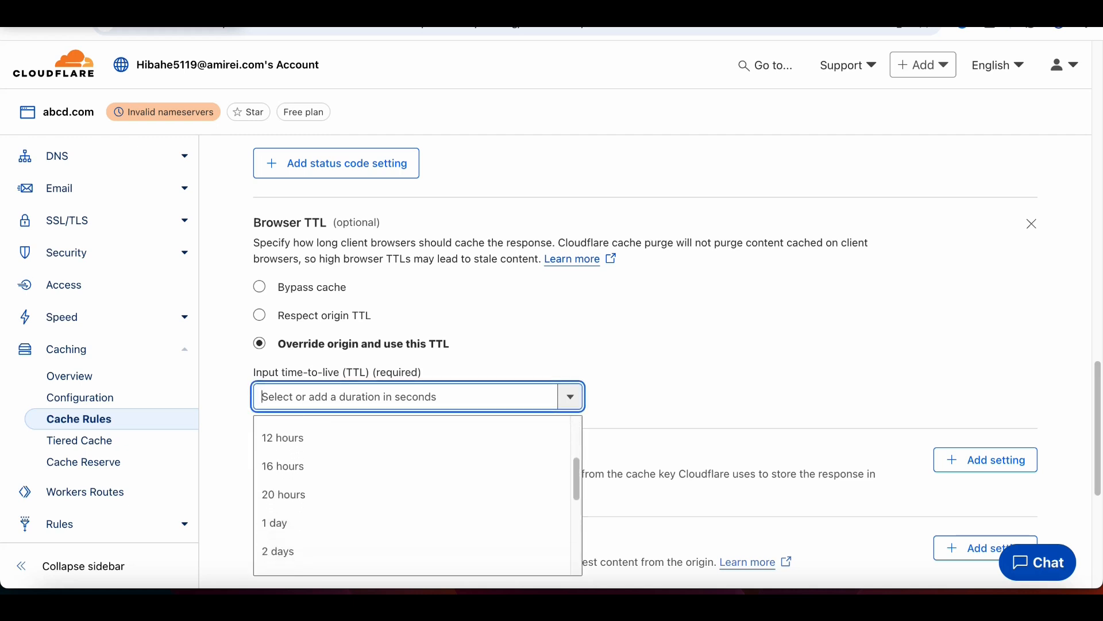
{"action": "scroll", "coordinate": [413, 494], "scroll_direction": "down", "scroll_amount": 5}
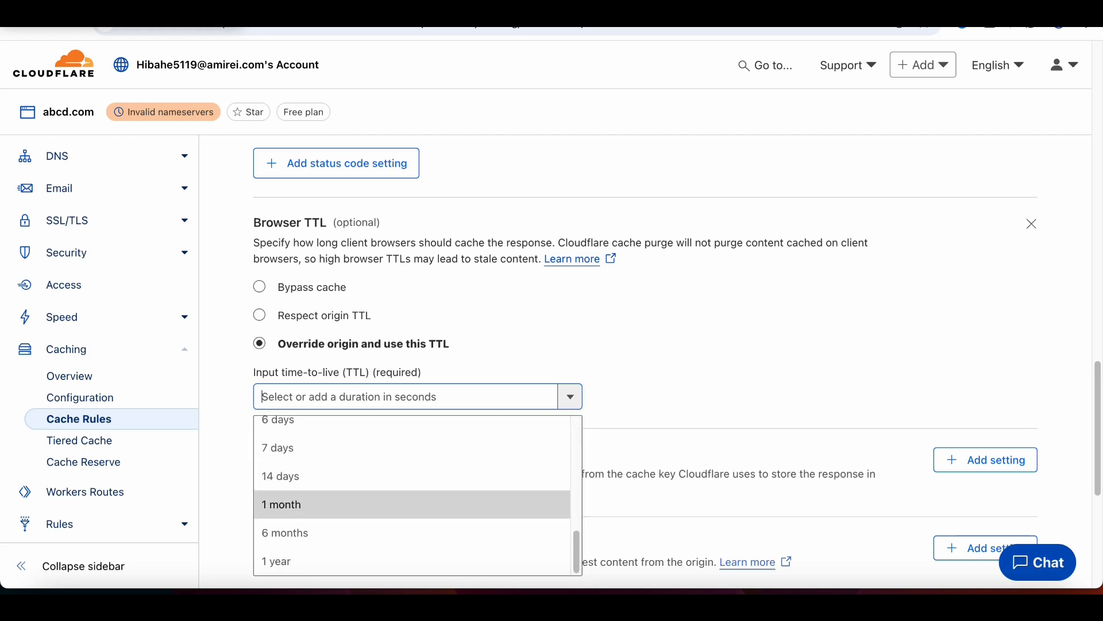
{"action": "left_click", "coordinate": [412, 504]}
{"action": "scroll", "coordinate": [676, 364], "scroll_direction": "down", "scroll_amount": 3}
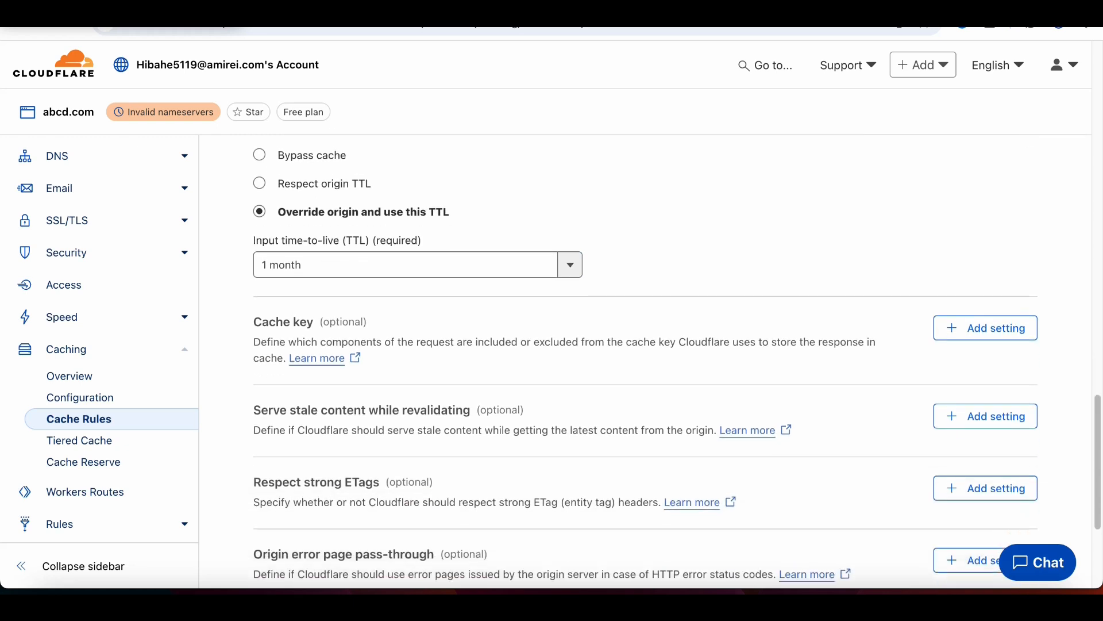
Step: Try to deploy the static assets cache rule with its current filter expression
{"action": "scroll", "coordinate": [645, 360], "scroll_direction": "down", "scroll_amount": 5}
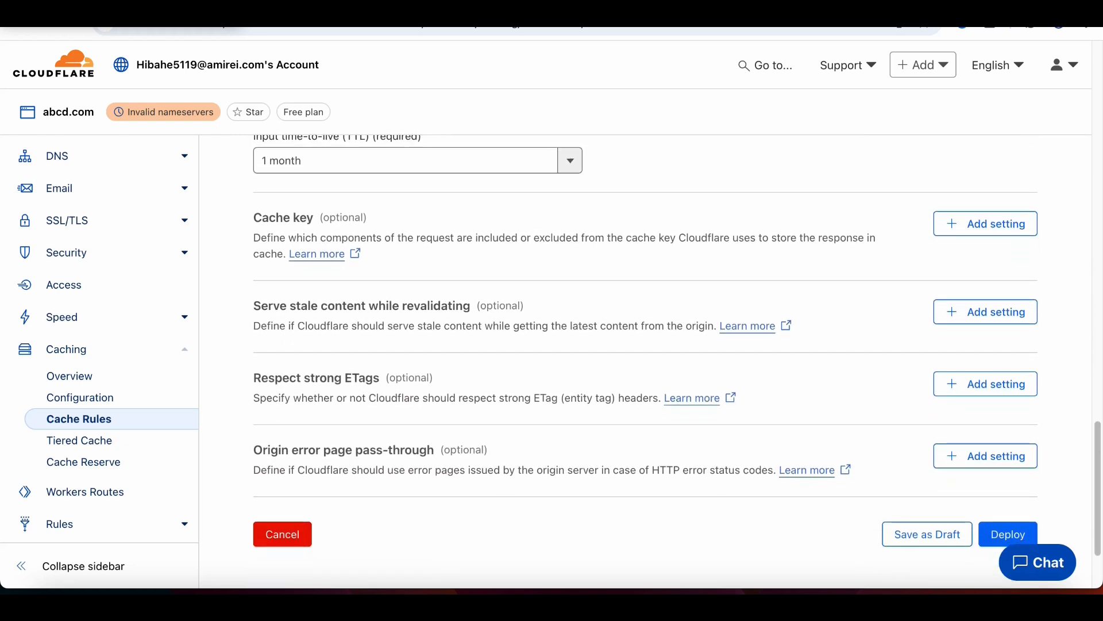
{"action": "left_click", "coordinate": [1008, 416]}
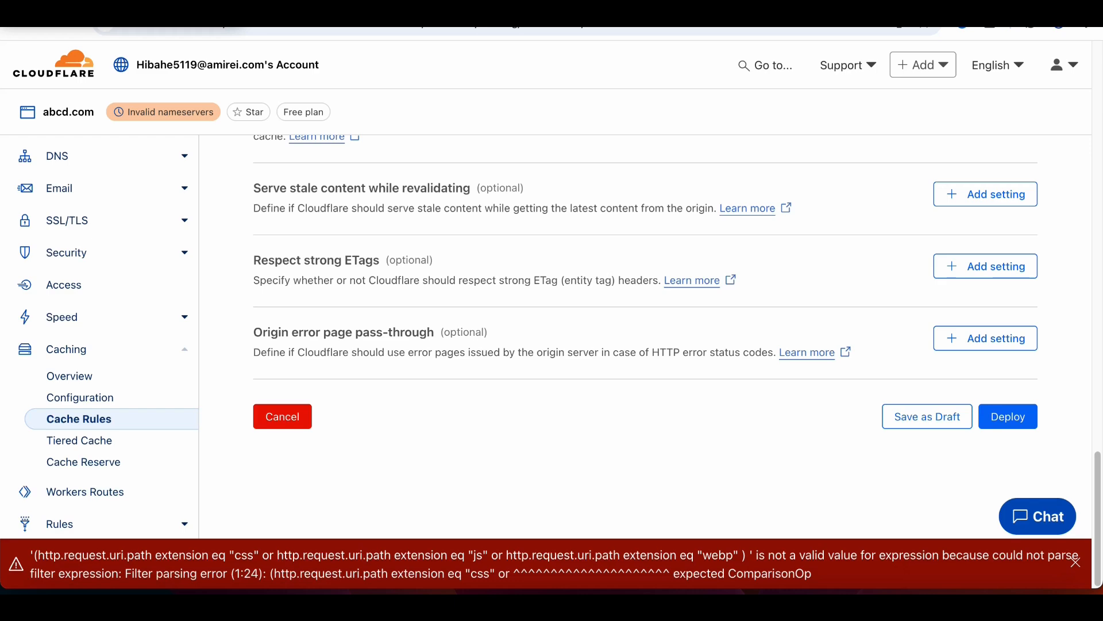
Step: Correct the css, js and webp conditions to read http.request.uri.path.extension and deploy the rule
{"action": "scroll", "coordinate": [677, 339], "scroll_direction": "up", "scroll_amount": 9}
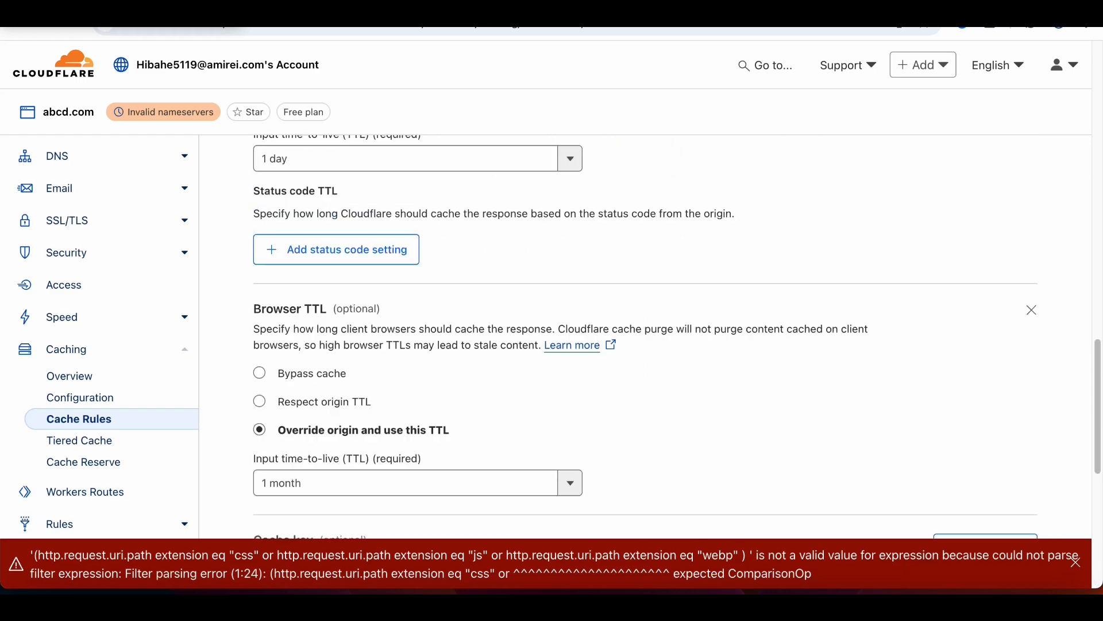
{"action": "scroll", "coordinate": [676, 339], "scroll_direction": "up", "scroll_amount": 7}
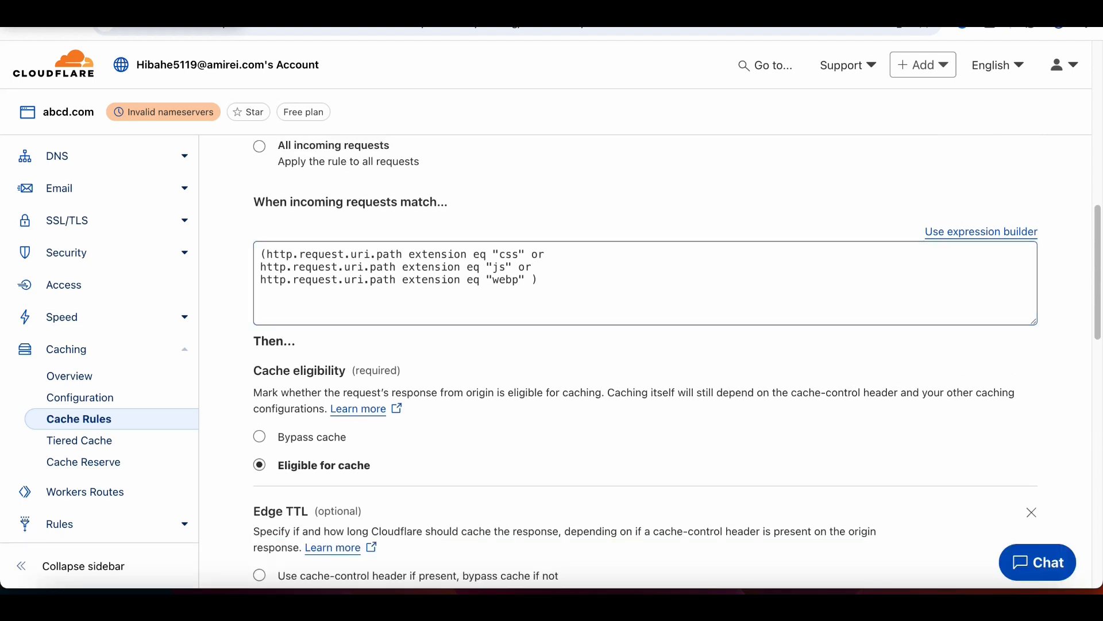
{"action": "left_click", "coordinate": [409, 254]}
{"action": "key", "text": "BackSpace"}
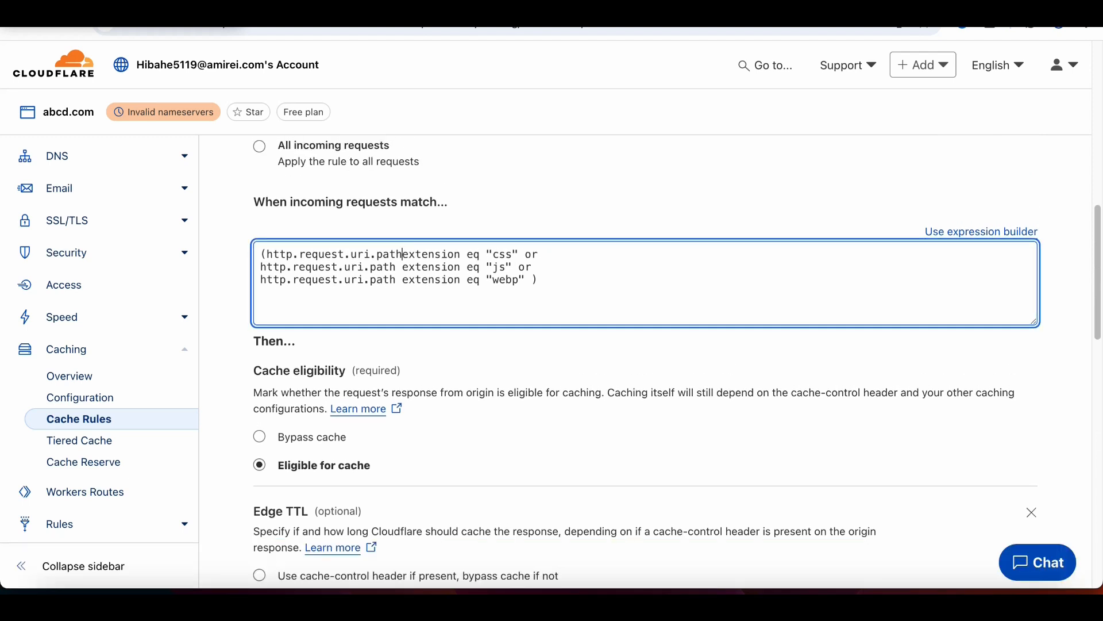
{"action": "type", "text": "."}
{"action": "key", "text": "Down"}
{"action": "key", "text": "Left"}
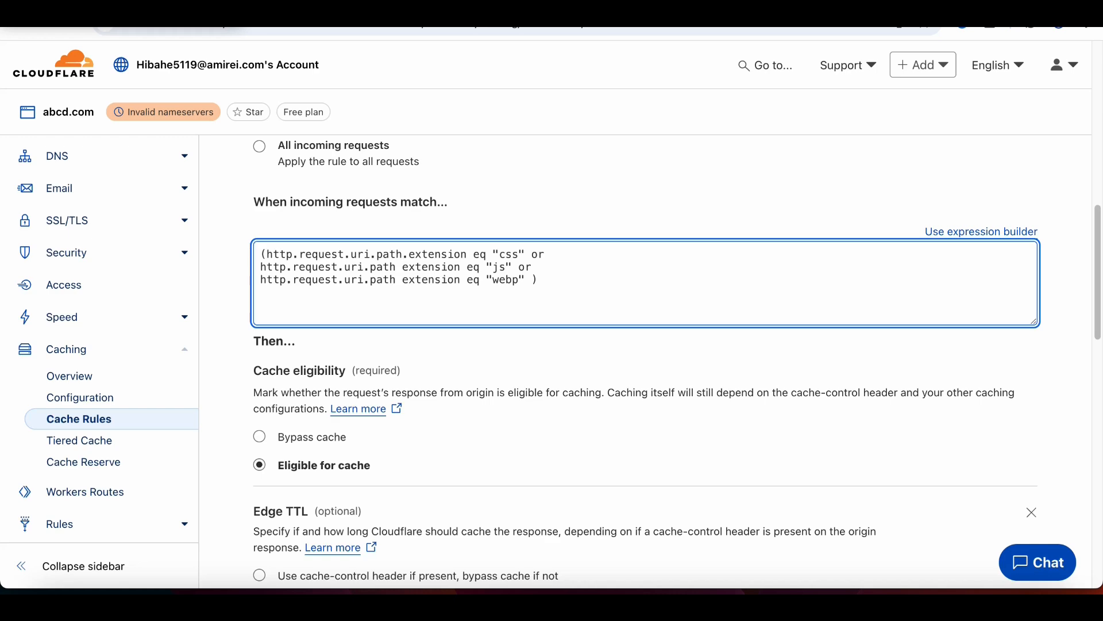
{"action": "key", "text": "BackSpace"}
{"action": "type", "text": "."}
{"action": "key", "text": "Down"}
{"action": "key", "text": "BackSpace"}
{"action": "type", "text": "."}
{"action": "scroll", "coordinate": [645, 363], "scroll_direction": "down", "scroll_amount": 16}
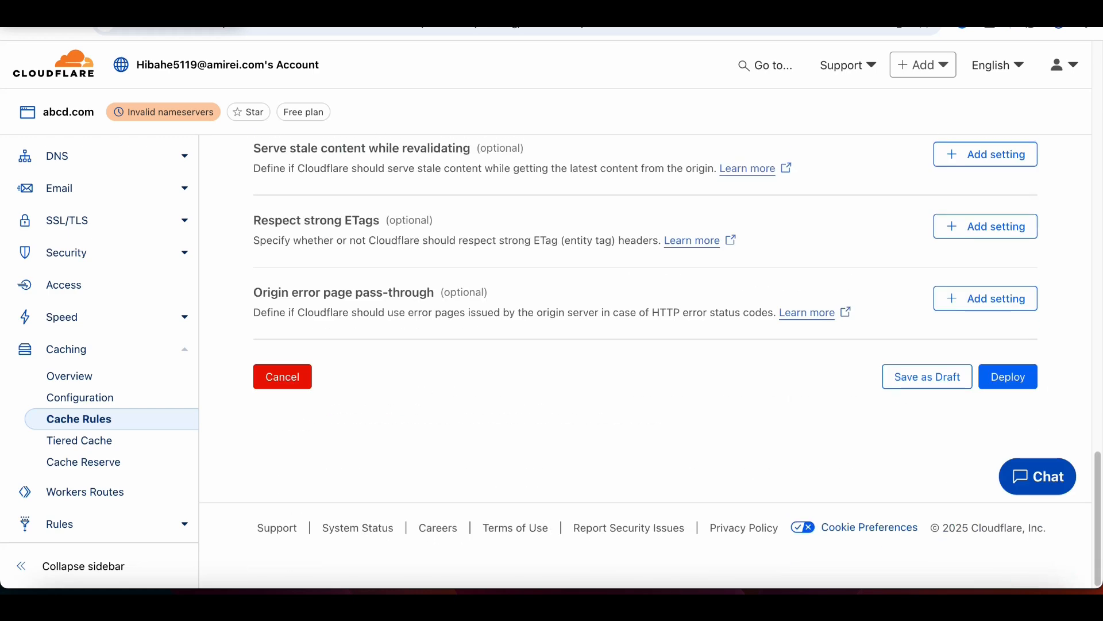
{"action": "left_click", "coordinate": [1009, 417]}
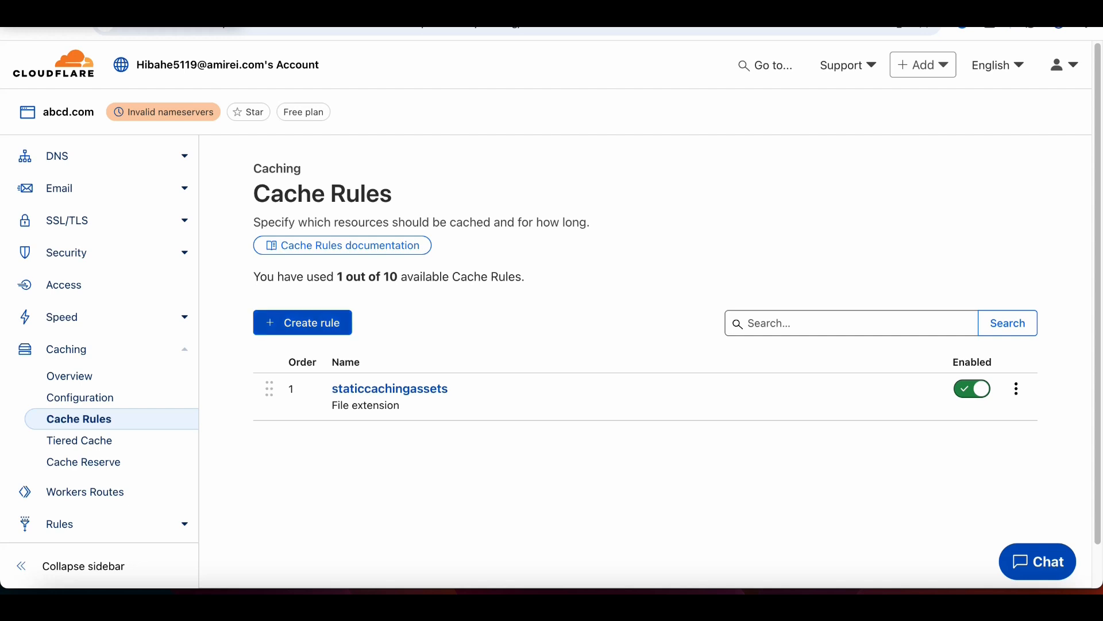
Step: Create a new cache rule and name it bypassadmin
{"action": "left_click", "coordinate": [303, 322]}
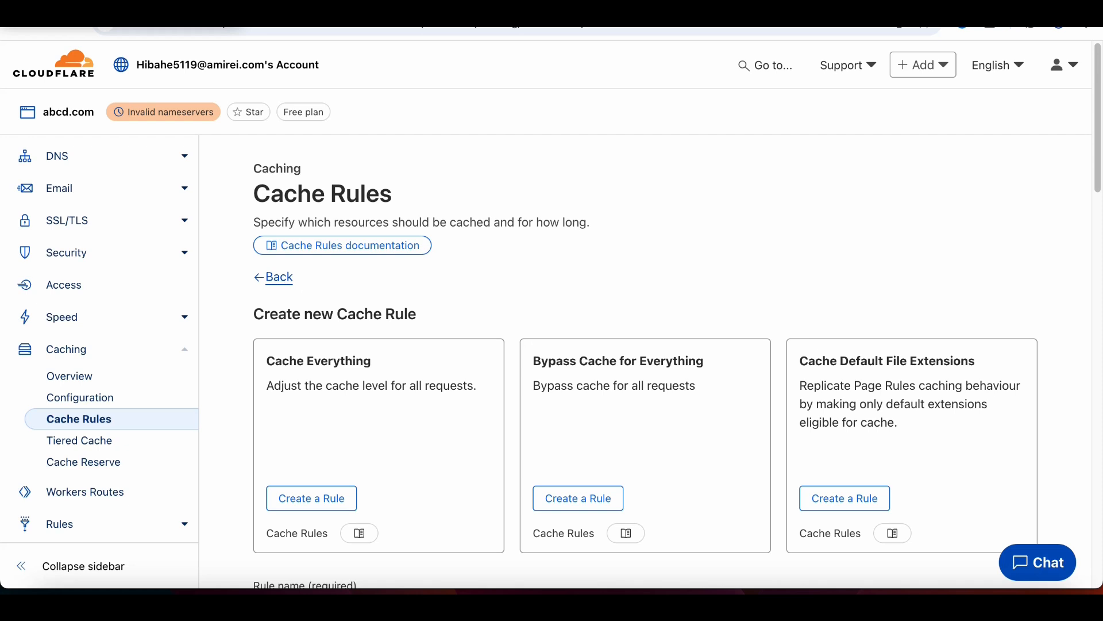
{"action": "scroll", "coordinate": [578, 344], "scroll_direction": "down", "scroll_amount": 5}
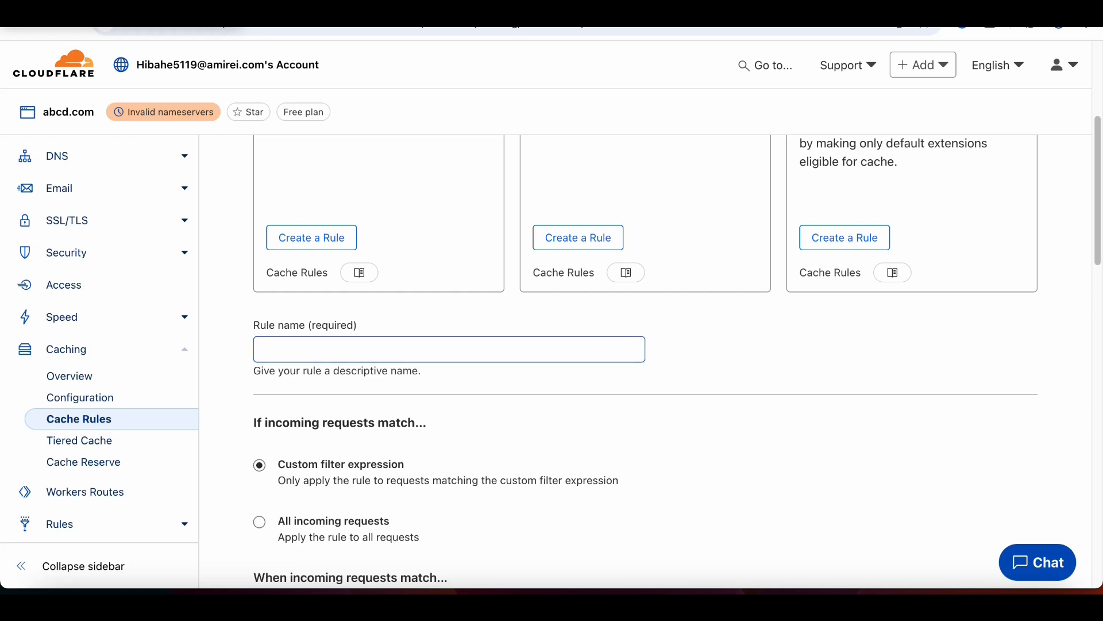
{"action": "left_click", "coordinate": [402, 350]}
{"action": "type", "text": "b"}
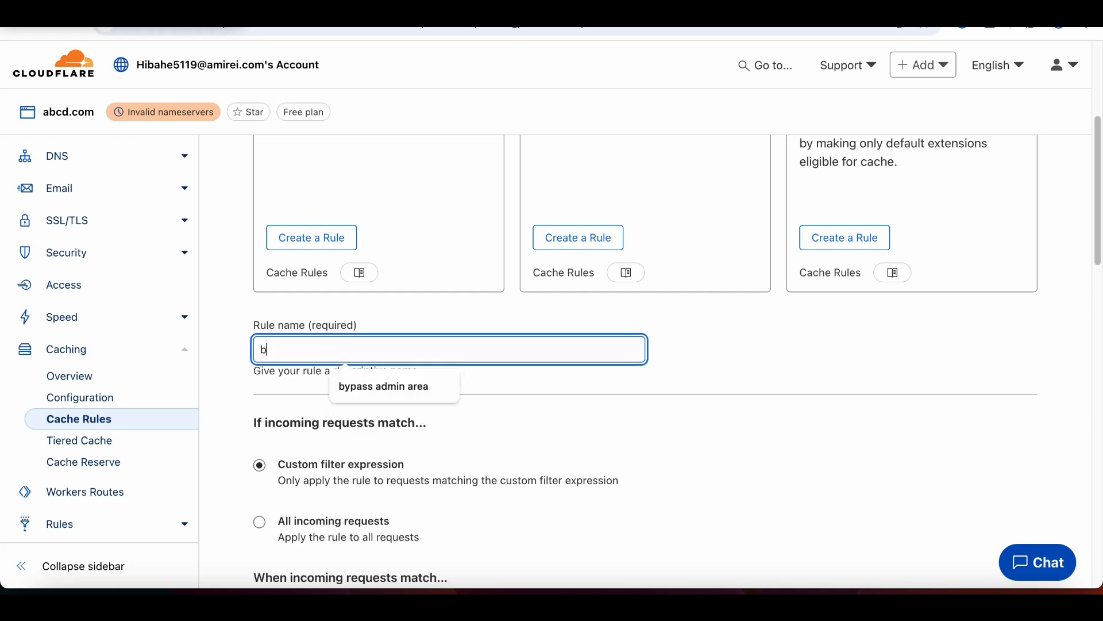
{"action": "type", "text": "ypassad"}
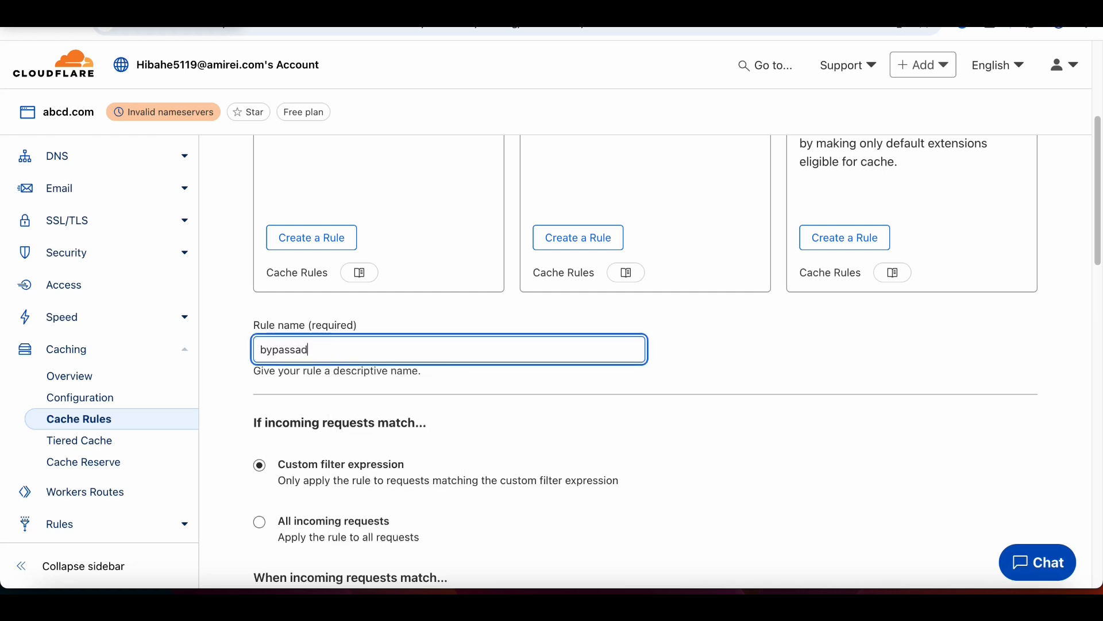
{"action": "type", "text": "min"}
Step: Switch to direct expression editing and replace the default expression with the opening part (http.request.uri.path contains
{"action": "scroll", "coordinate": [676, 362], "scroll_direction": "down", "scroll_amount": 2}
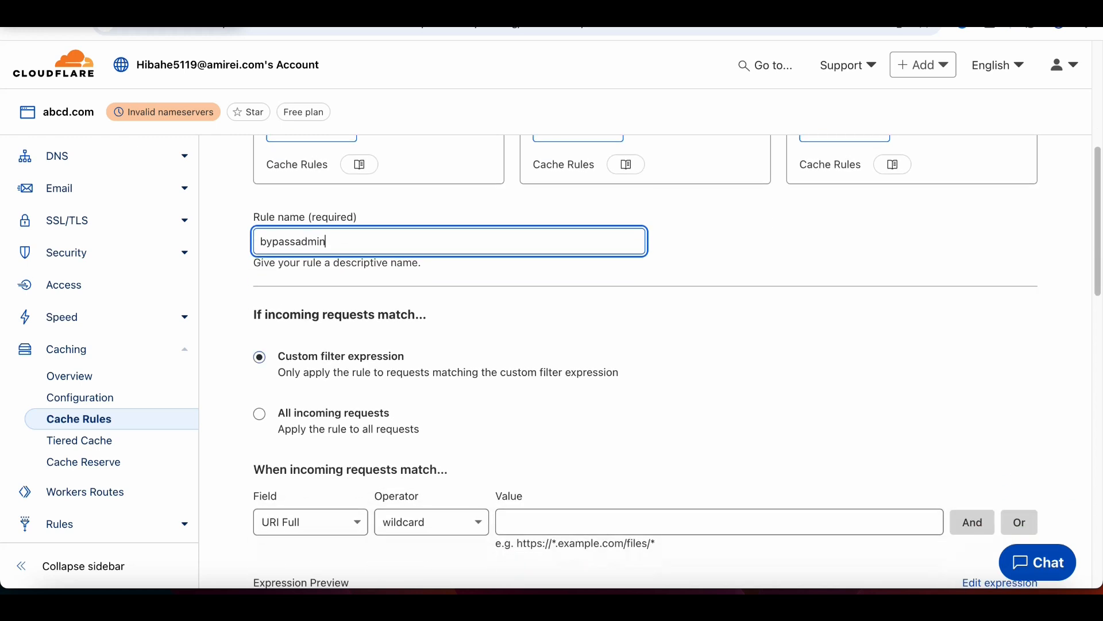
{"action": "scroll", "coordinate": [643, 362], "scroll_direction": "down", "scroll_amount": 4}
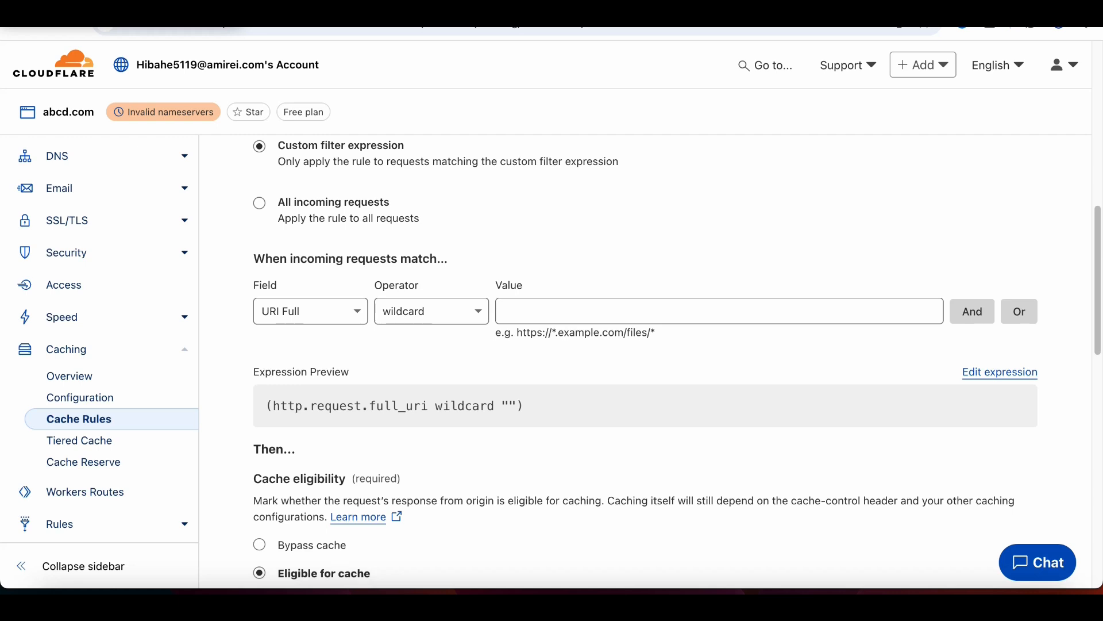
{"action": "scroll", "coordinate": [675, 362], "scroll_direction": "down", "scroll_amount": 2}
{"action": "left_click", "coordinate": [1000, 295]}
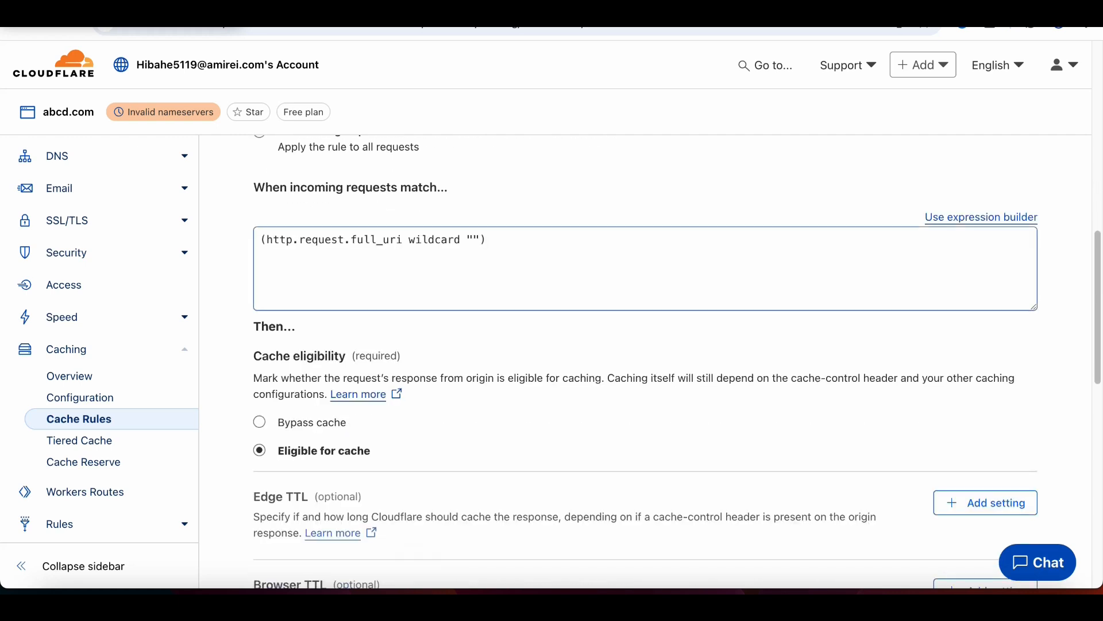
{"action": "left_click", "coordinate": [486, 239]}
{"action": "key", "text": "super+a"}
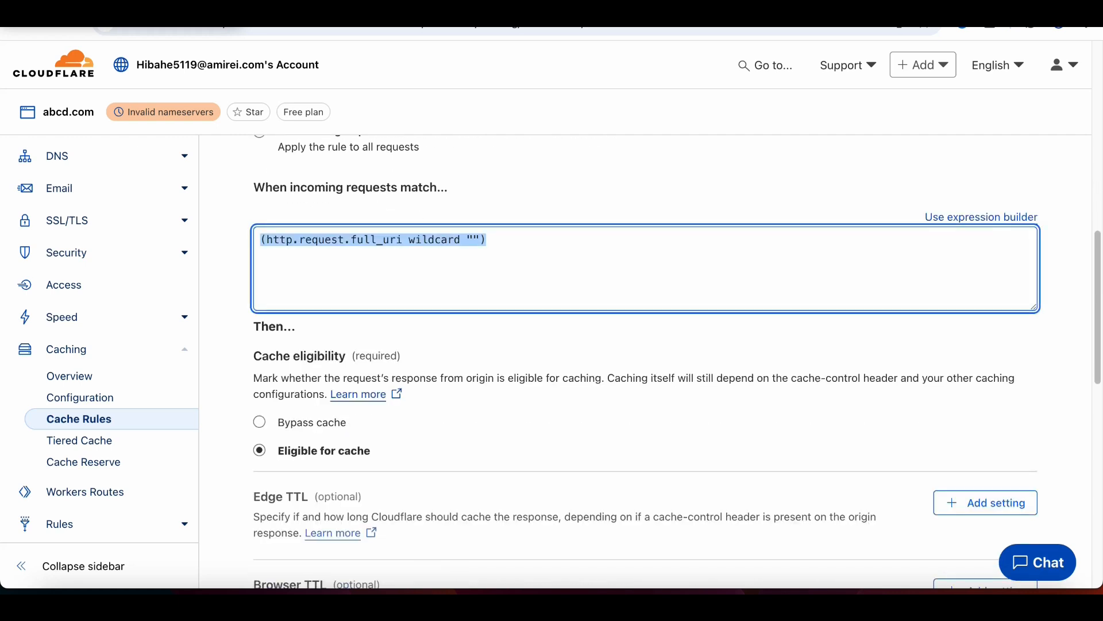
{"action": "type", "text": "(http"}
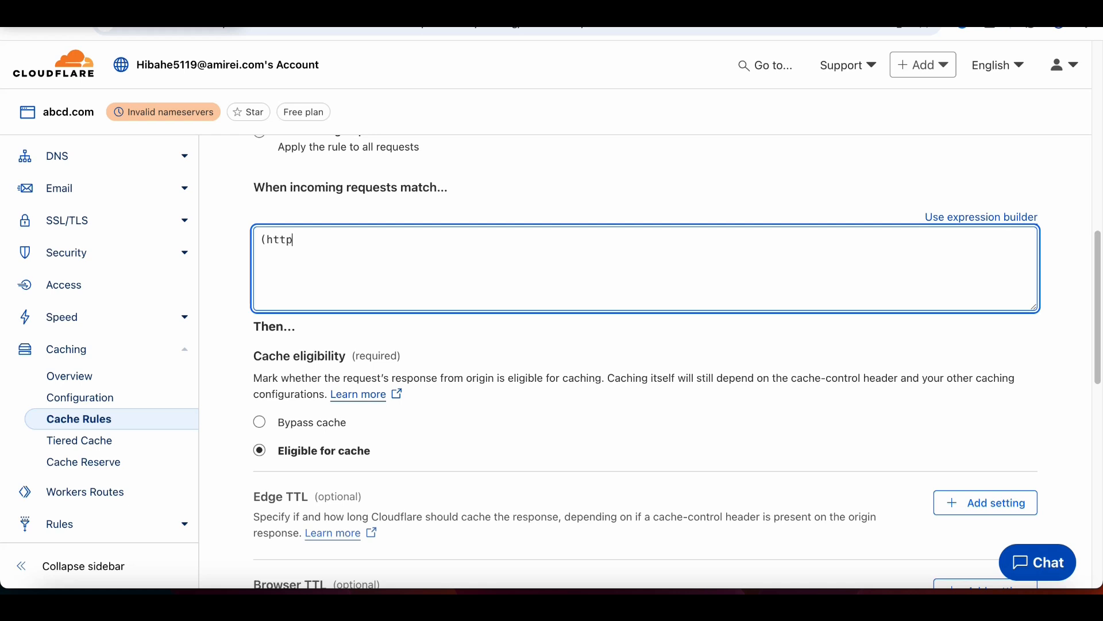
{"action": "type", "text": ".request.uri.path cont"}
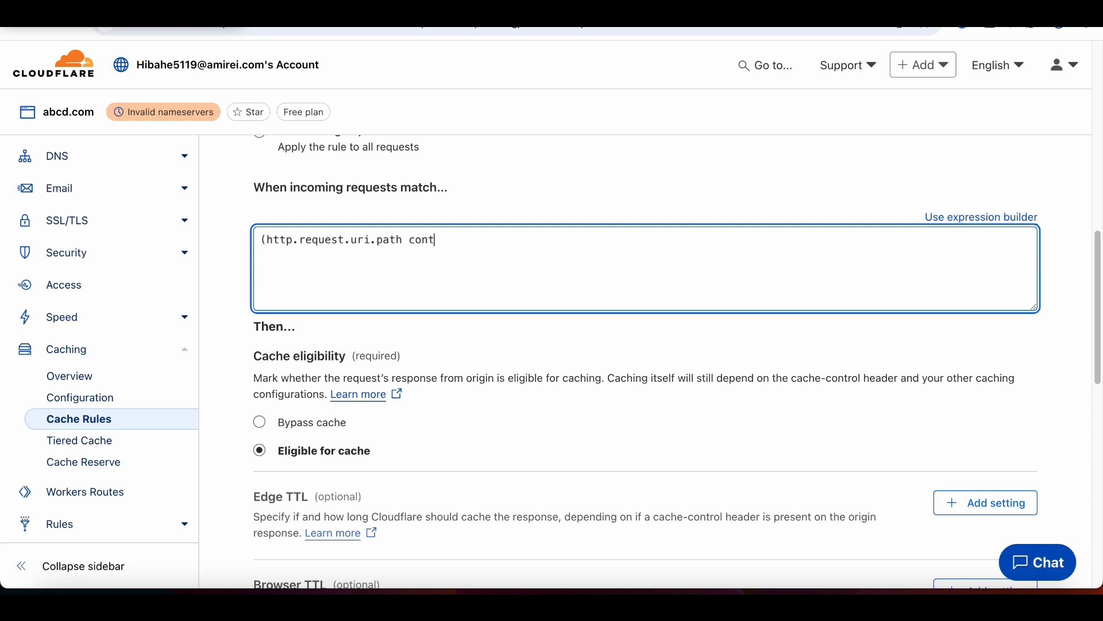
{"action": "type", "text": "ains"}
Step: Complete the filter expression with the path value "/wp-admin" and a closing parenthesis
{"action": "type", "text": "\"/wp-admin"}
{"action": "left_click", "coordinate": [499, 239]}
{"action": "key", "text": "BackSpace"}
{"action": "key", "text": "BackSpace"}
{"action": "key", "text": "BackSpace"}
{"action": "type", "text": "wp-"}
{"action": "key", "text": "Right"}
{"action": "key", "text": "Right"}
{"action": "key", "text": "Right"}
{"action": "key", "text": "Right"}
{"action": "key", "text": "Right"}
{"action": "type", "text": "\")"}
Step: Set the rule's cache eligibility to Bypass cache and deploy it
{"action": "scroll", "coordinate": [676, 361], "scroll_direction": "down", "scroll_amount": 3}
{"action": "left_click", "coordinate": [259, 336]}
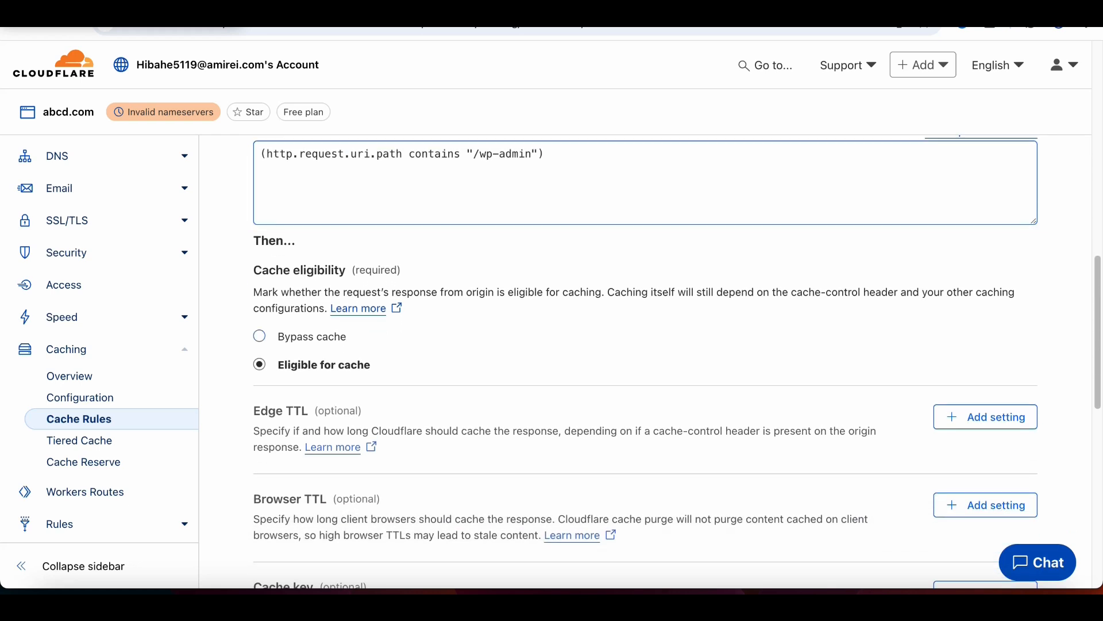
{"action": "scroll", "coordinate": [676, 361], "scroll_direction": "down", "scroll_amount": 3}
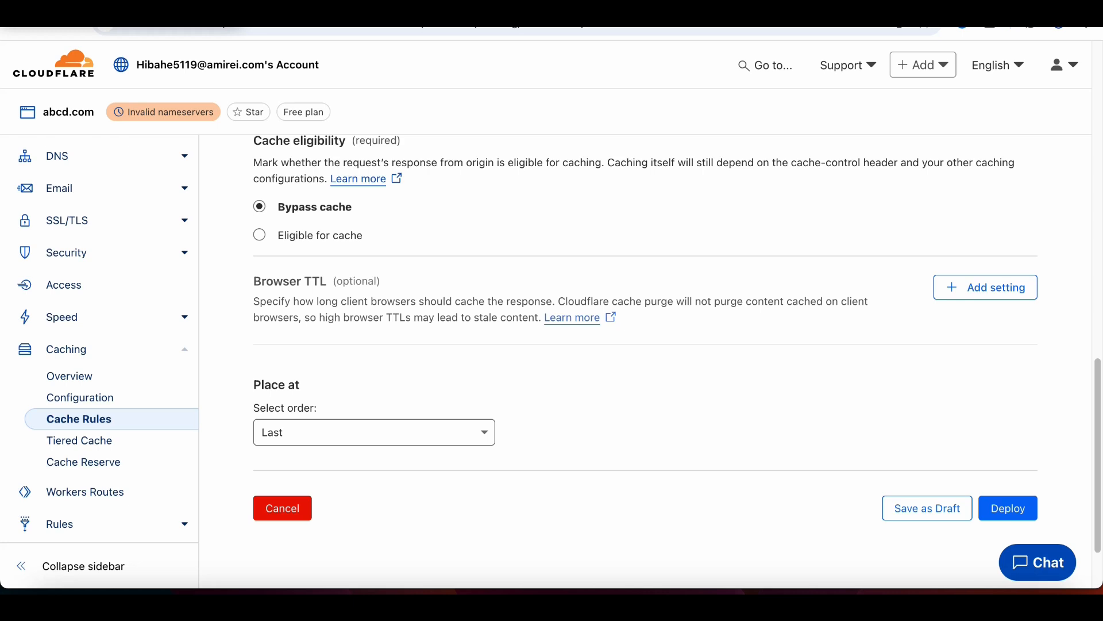
{"action": "left_click", "coordinate": [1008, 508]}
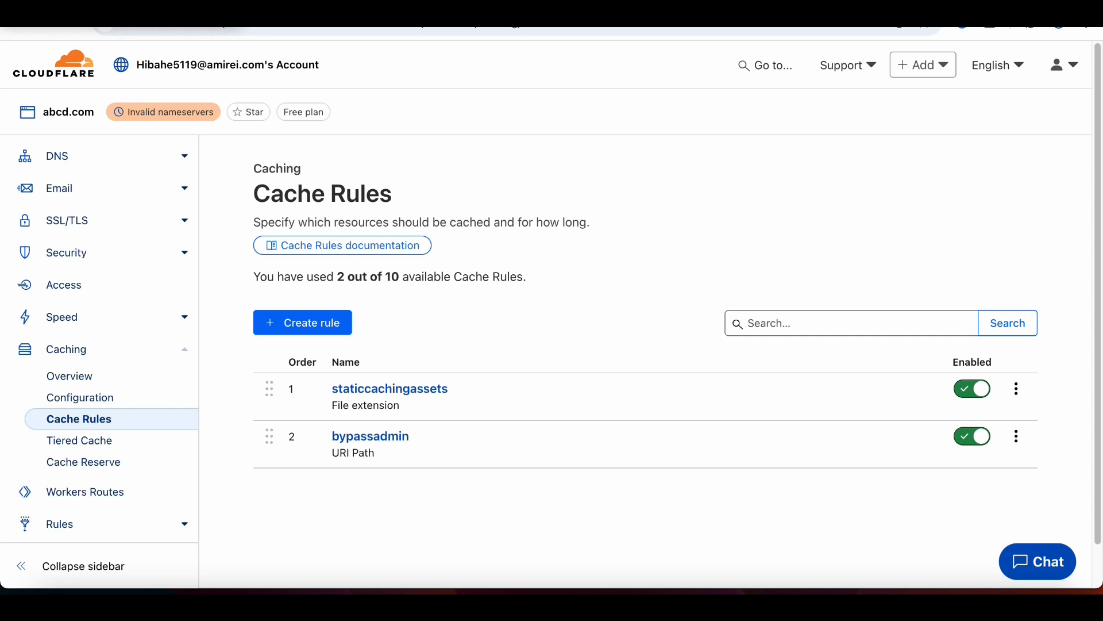
Step: Create another cache rule and name it cachespecifp
{"action": "left_click", "coordinate": [303, 323]}
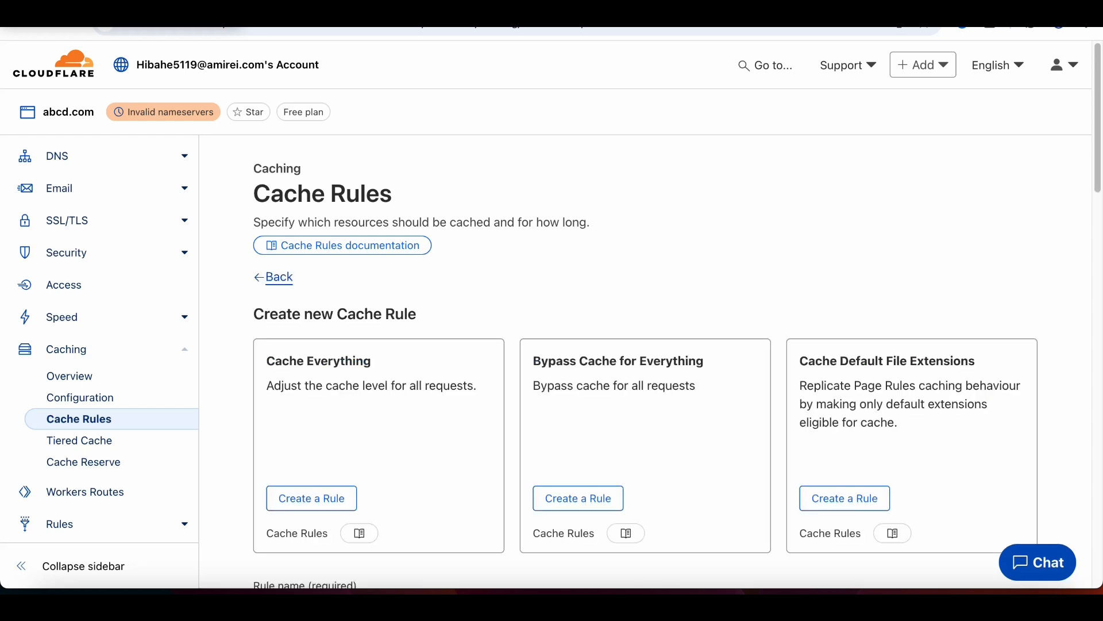
{"action": "scroll", "coordinate": [643, 356], "scroll_direction": "down", "scroll_amount": 3}
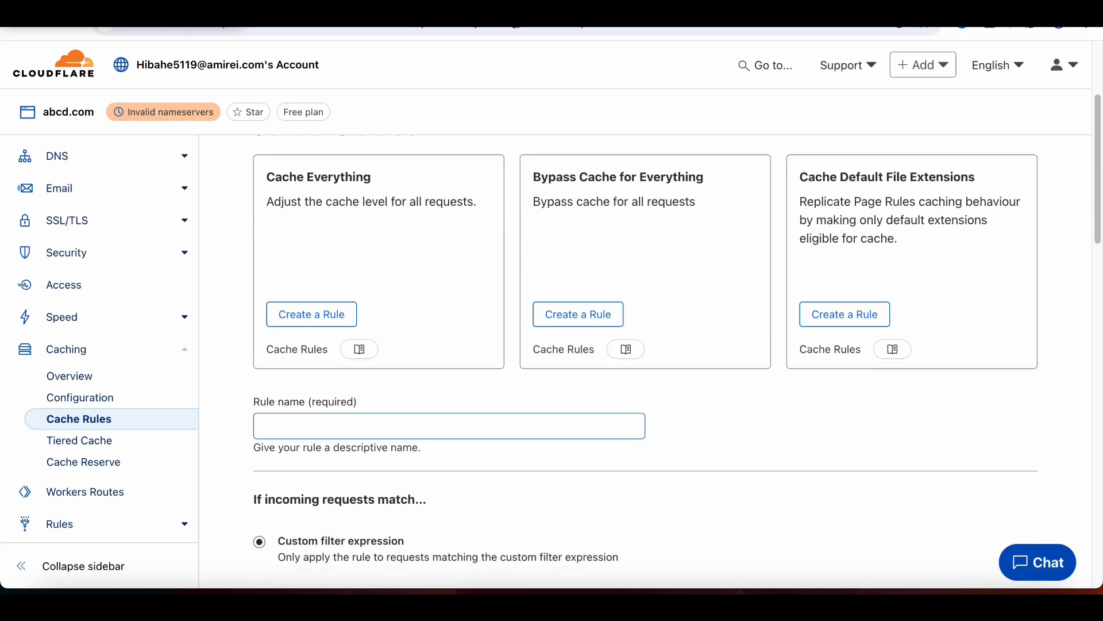
{"action": "left_click", "coordinate": [402, 426]}
{"action": "type", "text": "cache"}
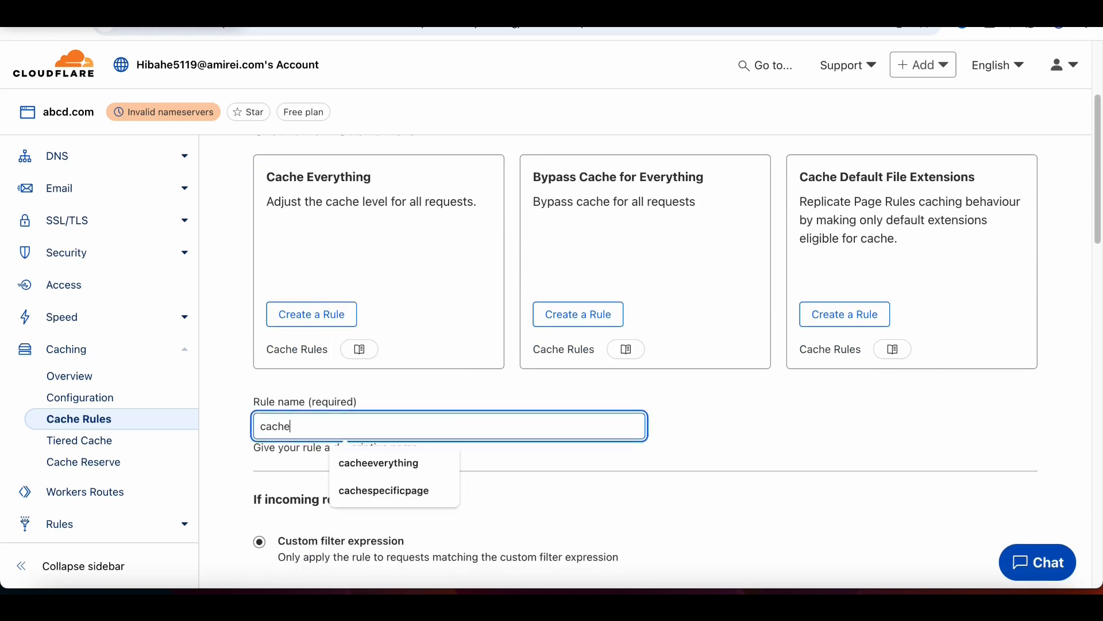
{"action": "type", "text": "p"}
{"action": "key", "text": "BackSpace"}
{"action": "key", "text": "BackSpace"}
{"action": "type", "text": "especif"}
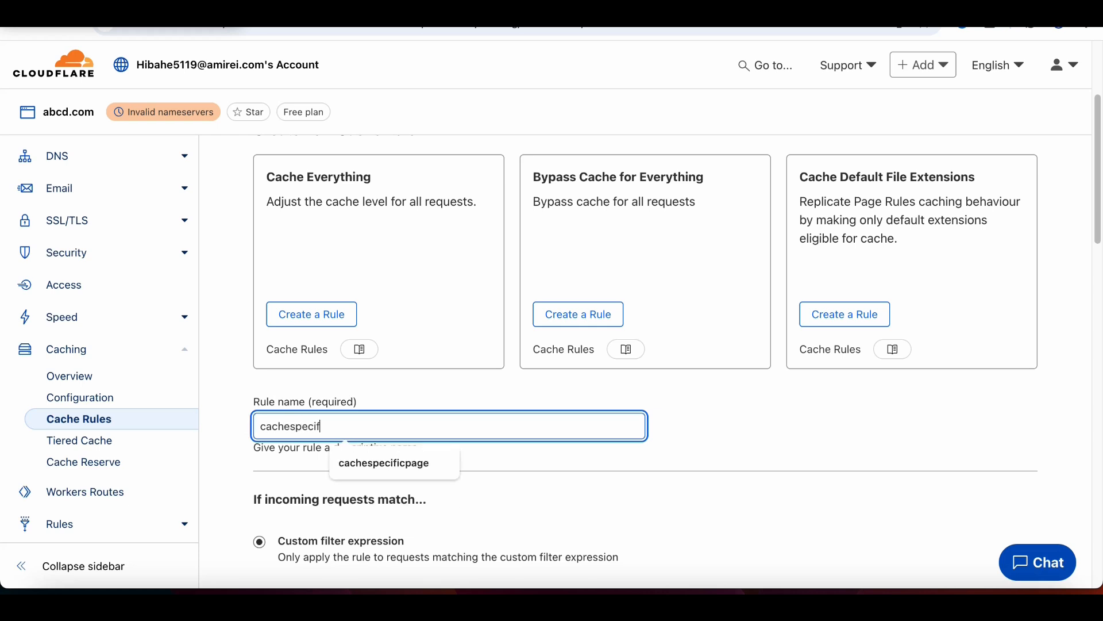
{"action": "type", "text": "pp"}
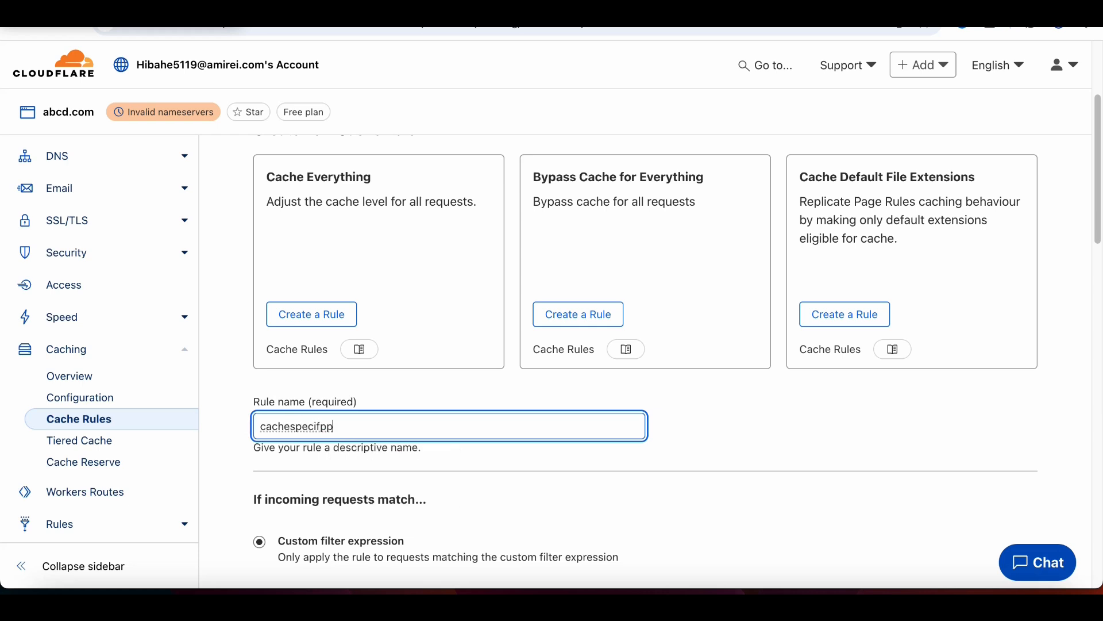
{"action": "key", "text": "BackSpace"}
Step: Edit the rule's filter expression directly, replacing it with (http.request.uri.path eq "/blog-post-title")
{"action": "scroll", "coordinate": [643, 368], "scroll_direction": "down", "scroll_amount": 3}
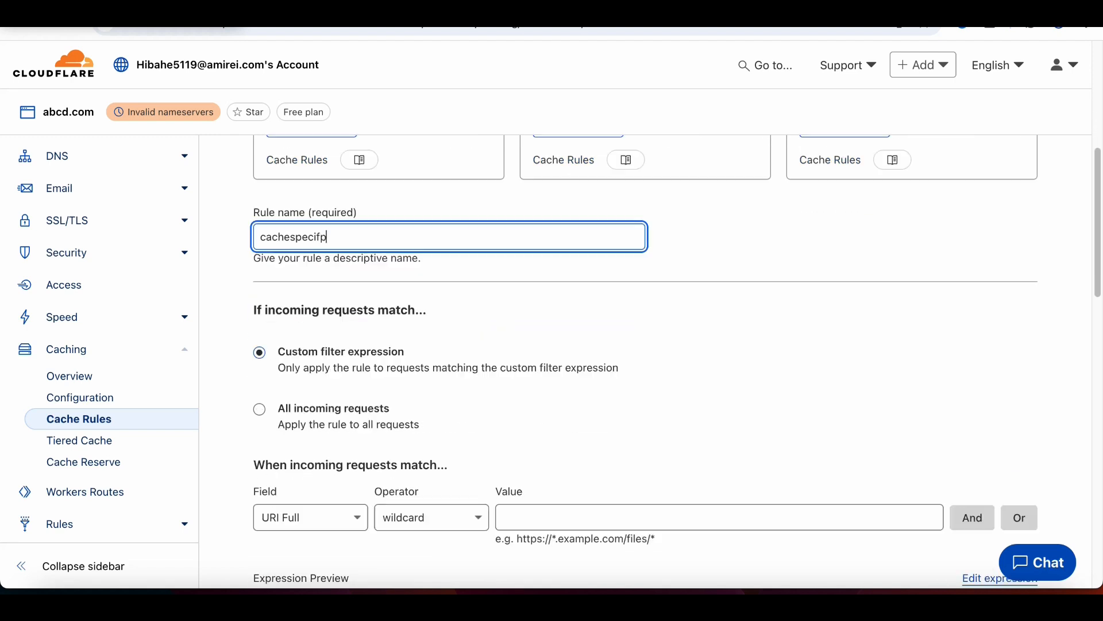
{"action": "scroll", "coordinate": [643, 367], "scroll_direction": "down", "scroll_amount": 3}
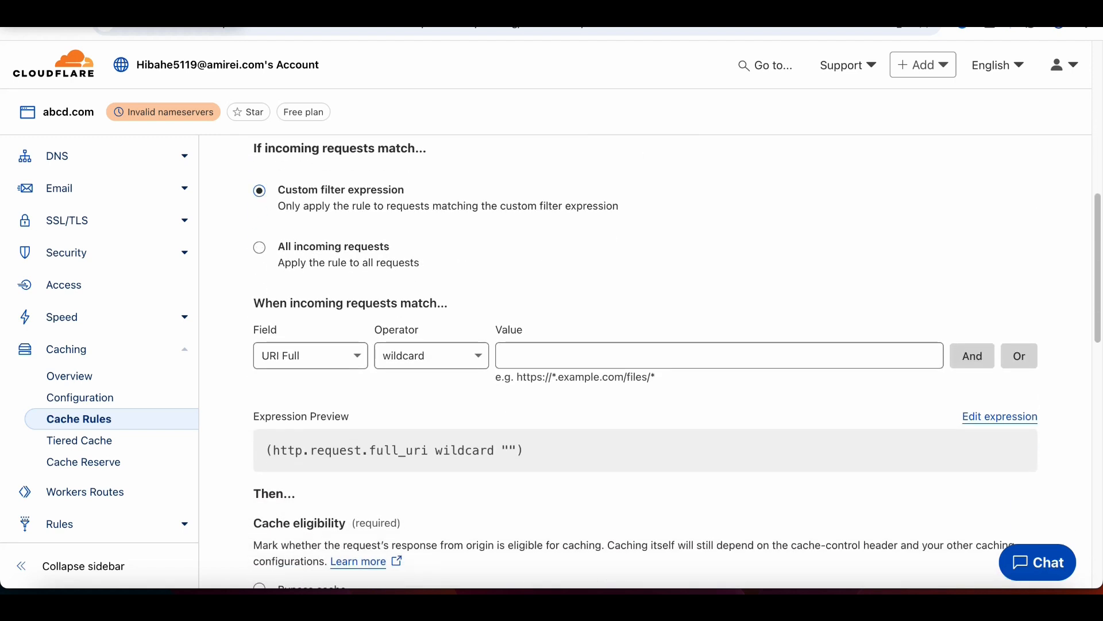
{"action": "left_click", "coordinate": [1000, 417]}
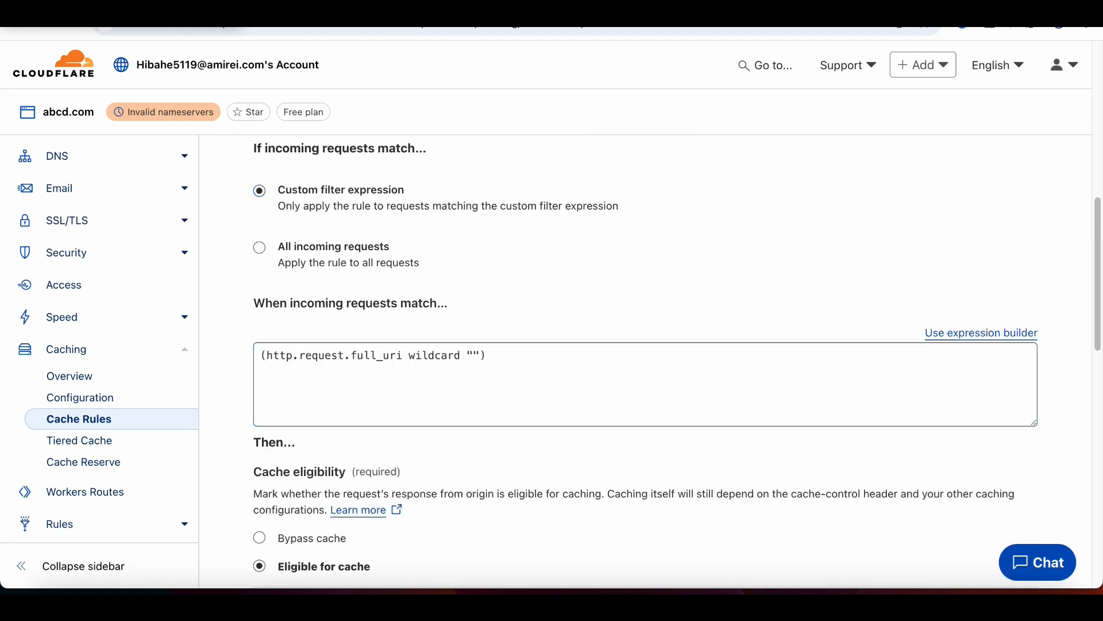
{"action": "left_click", "coordinate": [643, 384]}
{"action": "key", "text": "super+a"}
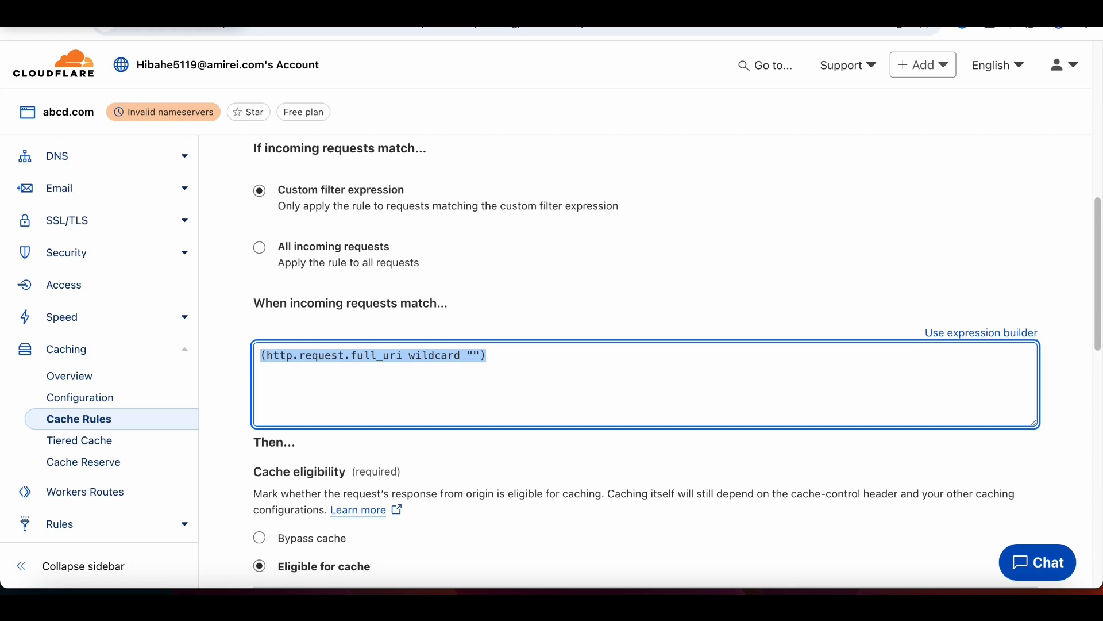
{"action": "type", "text": "("}
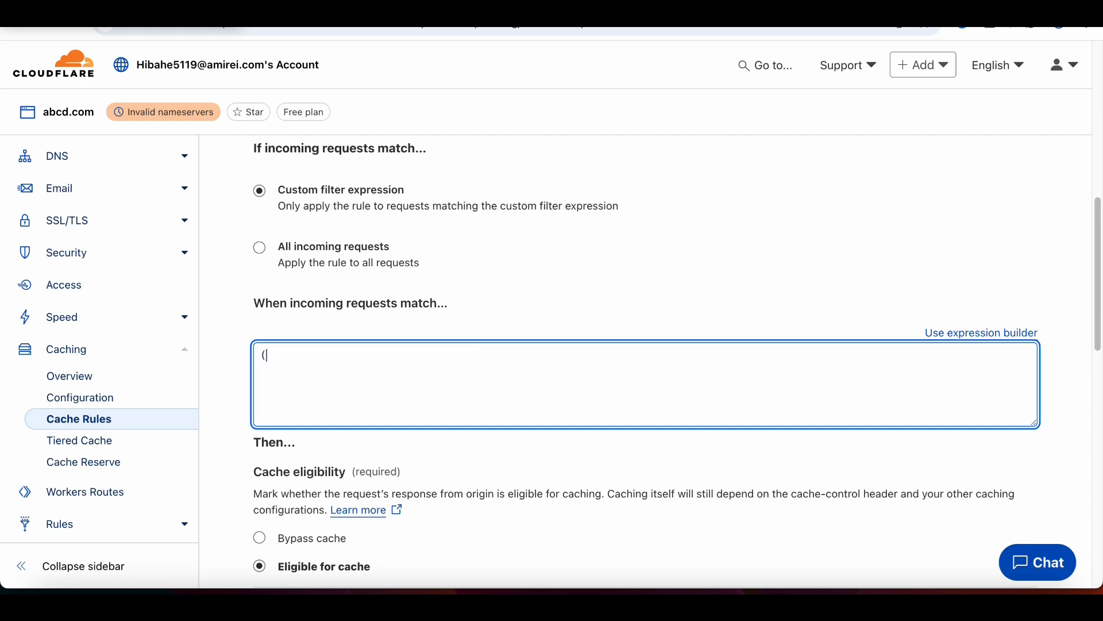
{"action": "type", "text": "http.request.uri.path"}
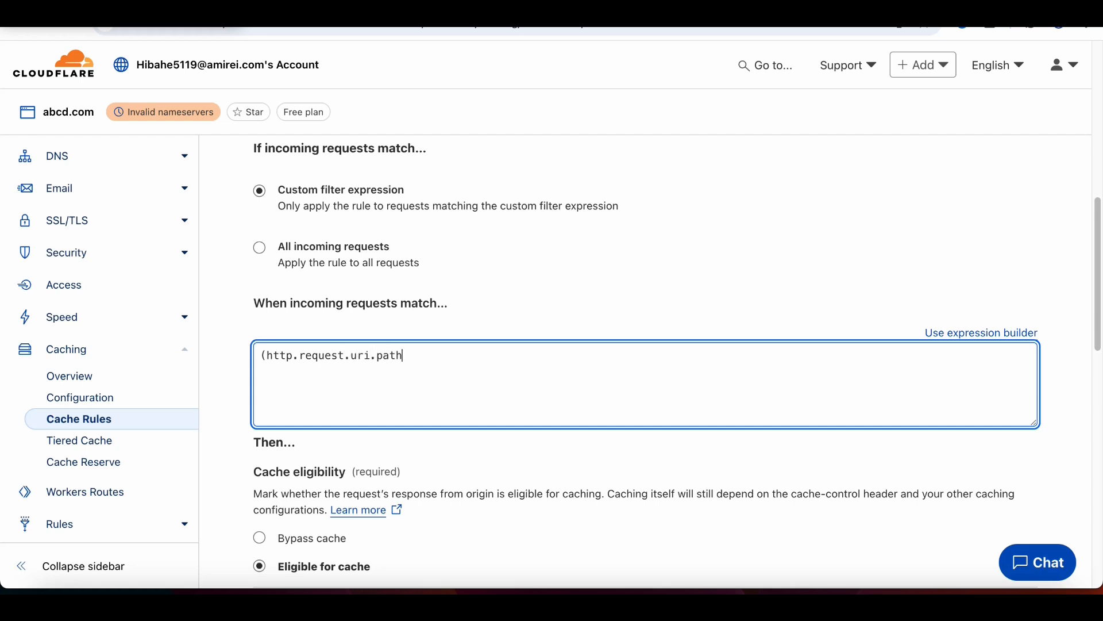
{"action": "type", "text": " eq \"/blog-post-title"}
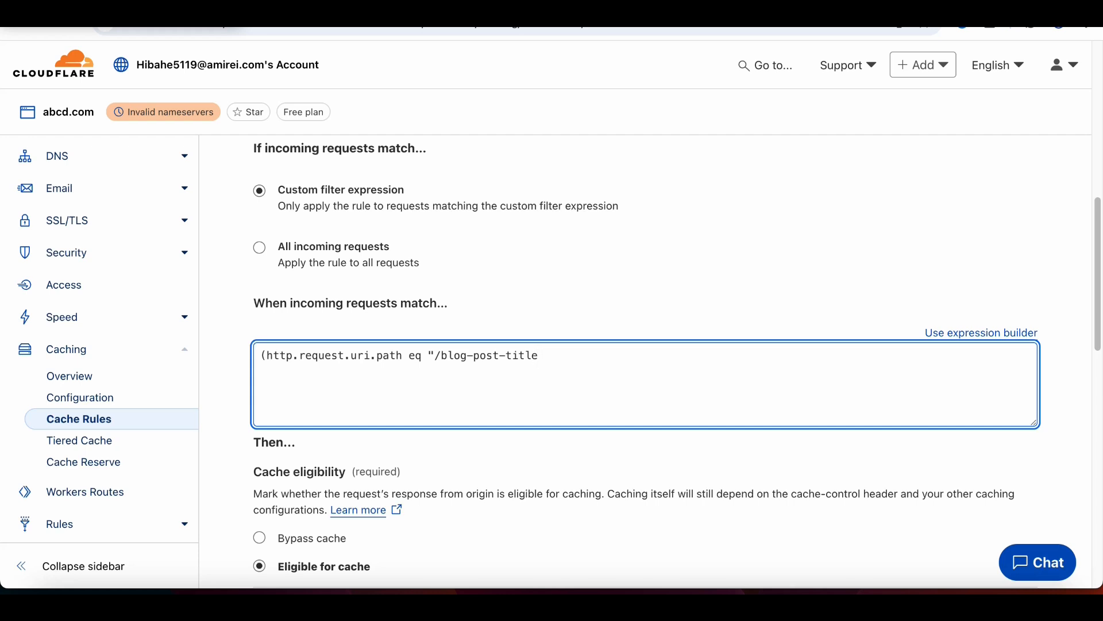
{"action": "type", "text": "\")"}
Step: Look over the remaining optional settings and deploy the blog post cache rule
{"action": "scroll", "coordinate": [644, 345], "scroll_direction": "down", "scroll_amount": 3}
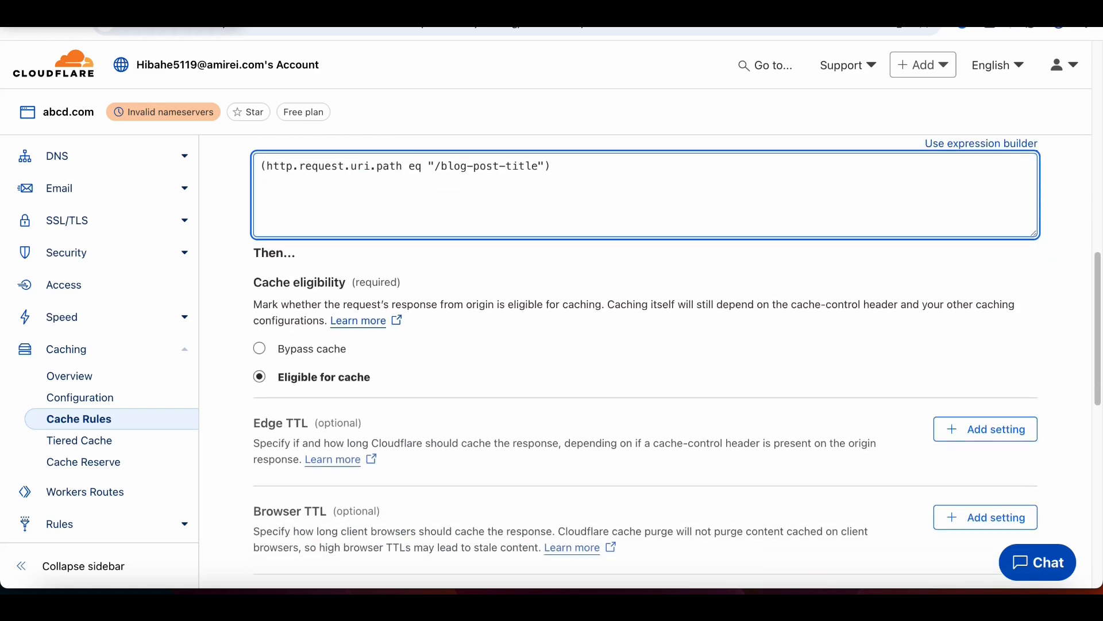
{"action": "scroll", "coordinate": [643, 362], "scroll_direction": "down", "scroll_amount": 3}
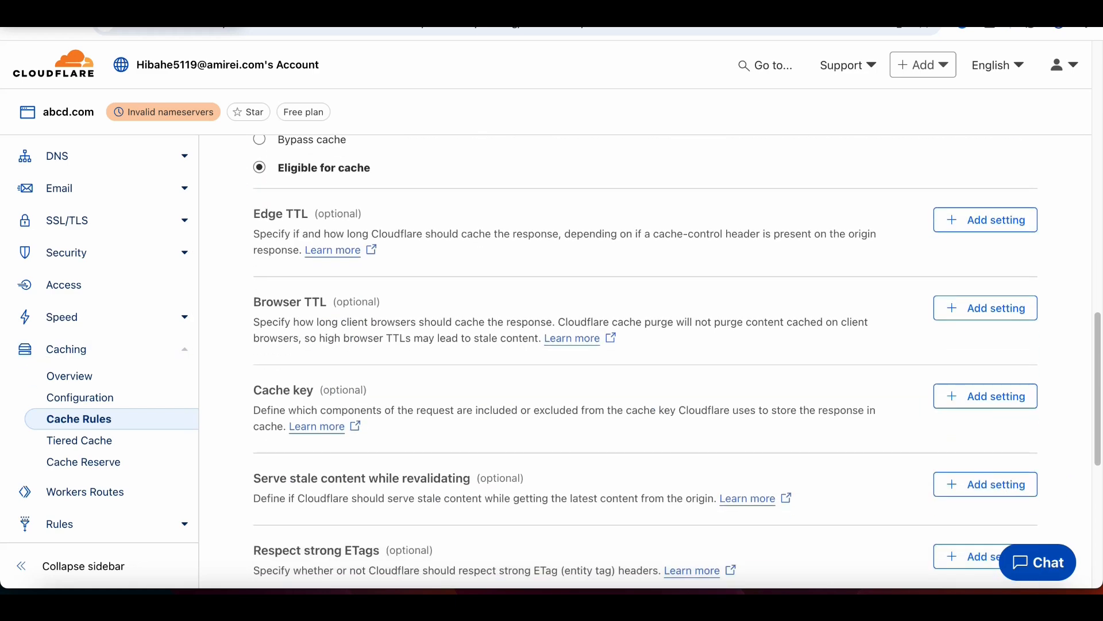
{"action": "scroll", "coordinate": [643, 362], "scroll_direction": "down", "scroll_amount": 6}
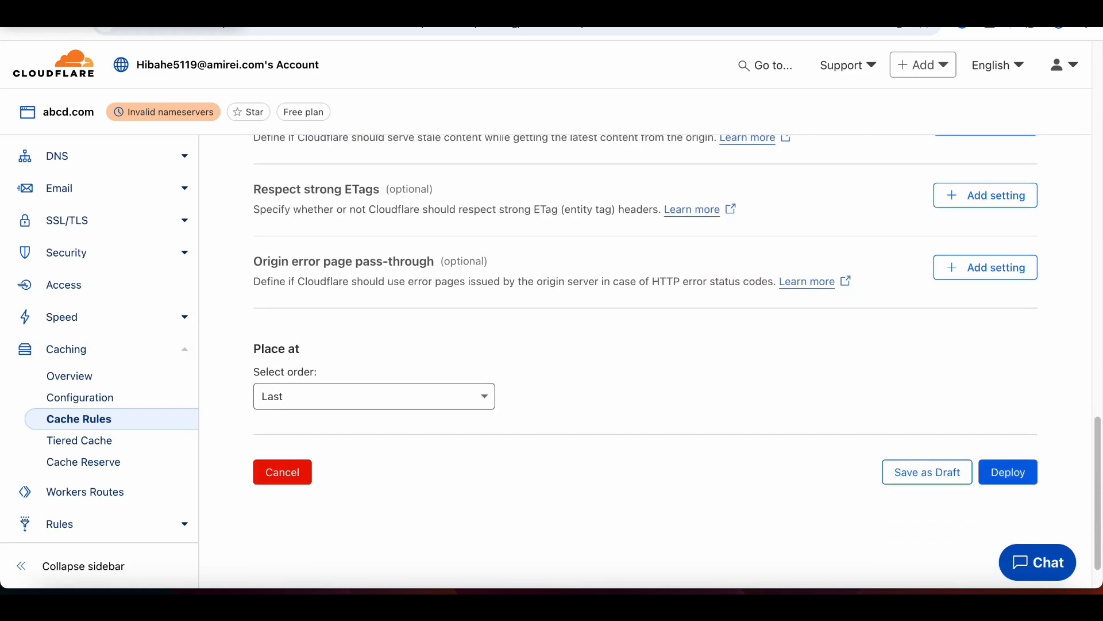
{"action": "left_click", "coordinate": [1008, 472]}
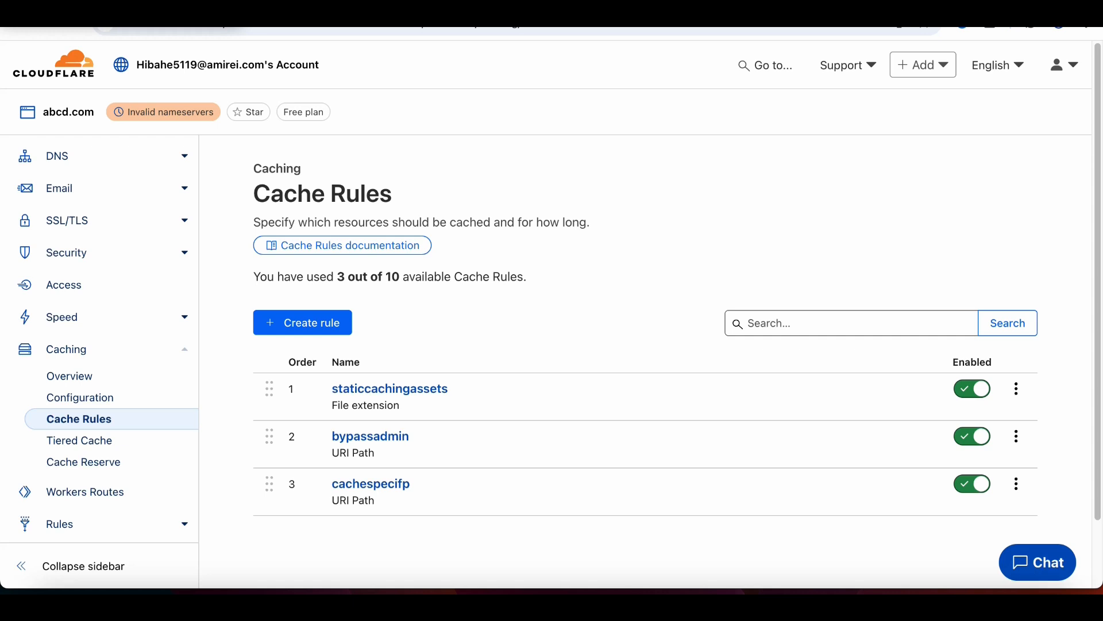
Step: Check the Canva whiteboard briefly, return to the Cloudflare dashboard and open the Caching overview
{"action": "left_click", "coordinate": [725, 601]}
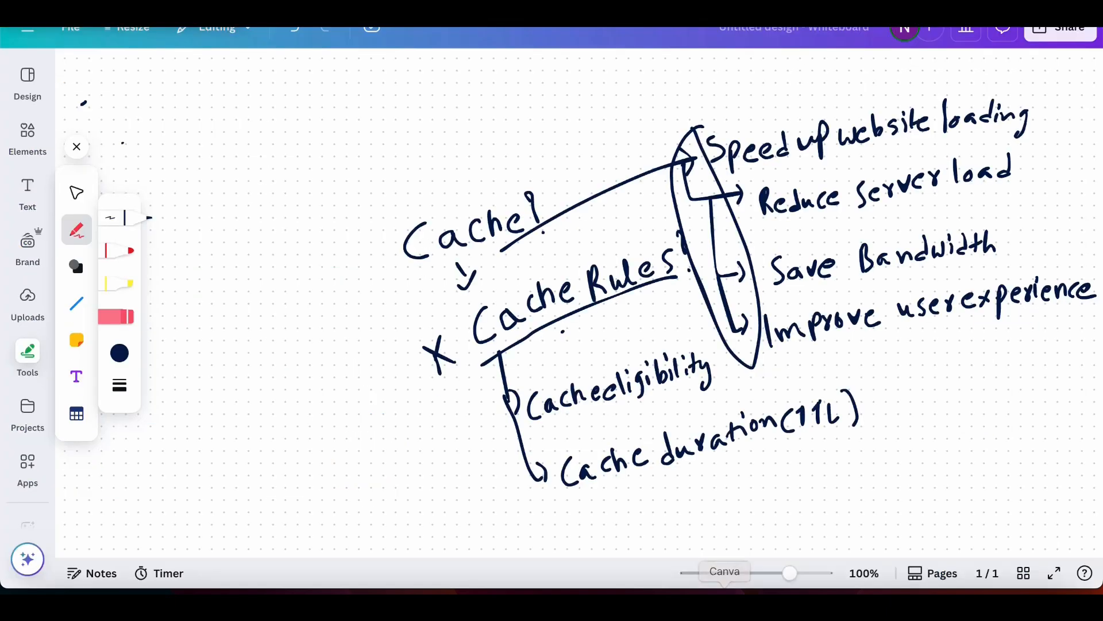
{"action": "key", "text": "super+Tab"}
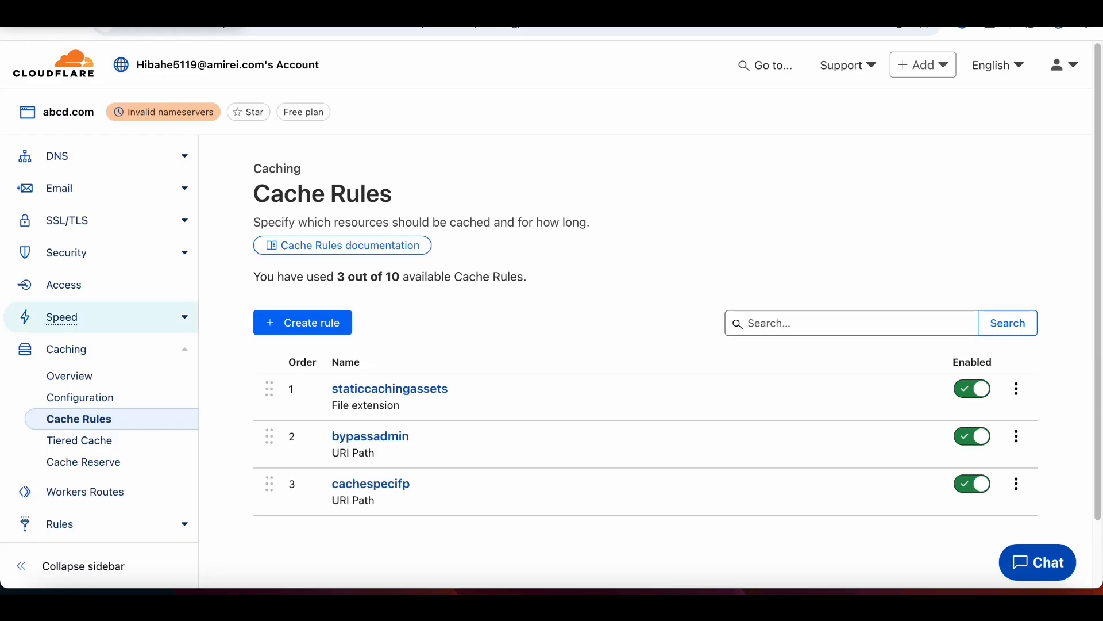
{"action": "left_click", "coordinate": [66, 349]}
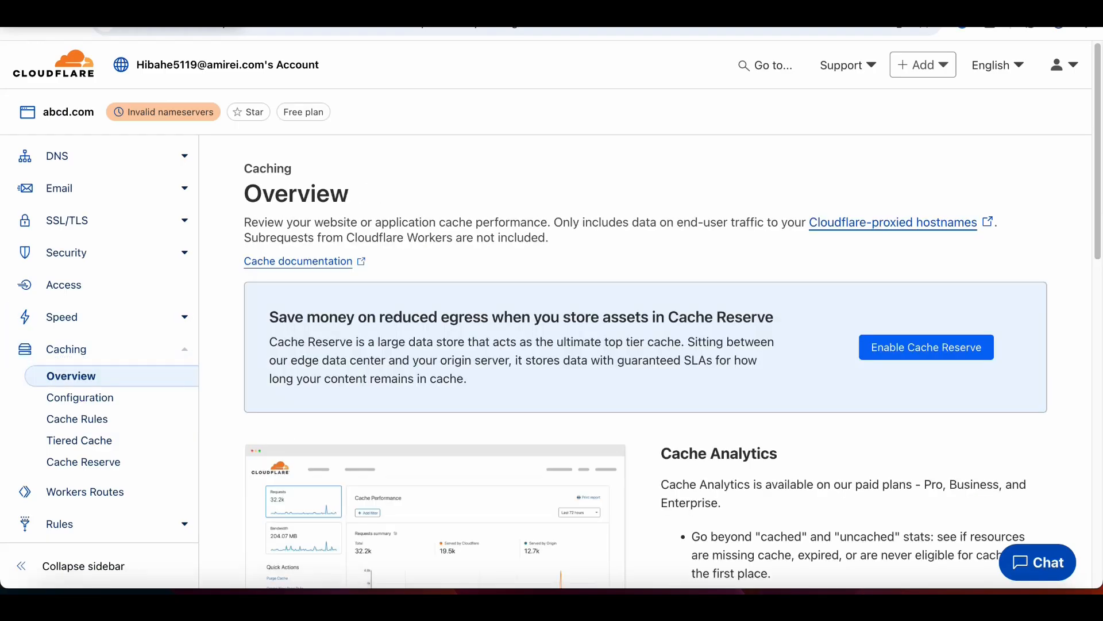